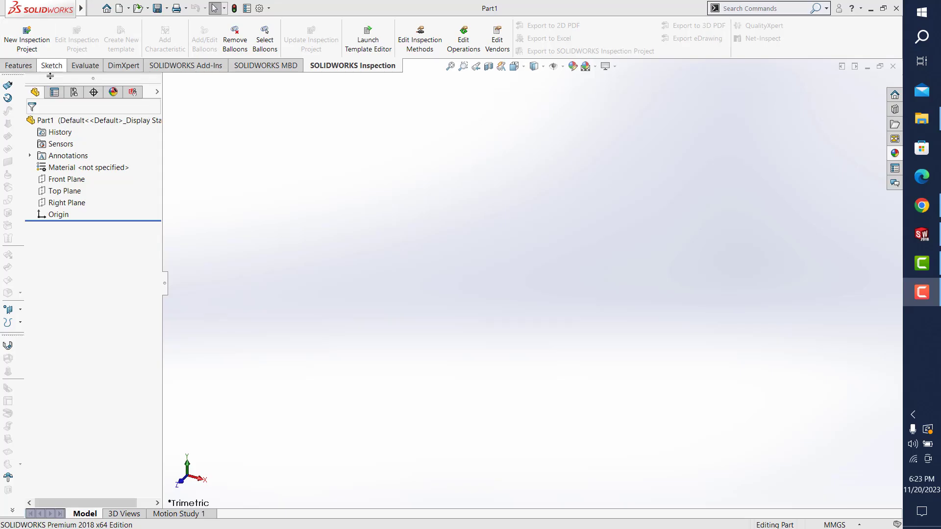
# - Create Plane1 offset 150 mm above the Top Plane
pyautogui.click(20, 66)
pyautogui.click(482, 37)
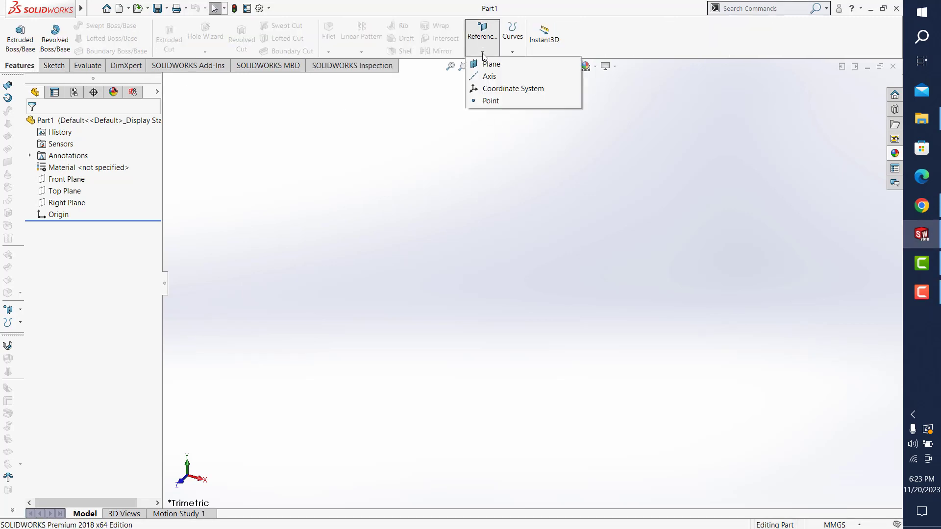
pyautogui.click(491, 64)
pyautogui.click(167, 81)
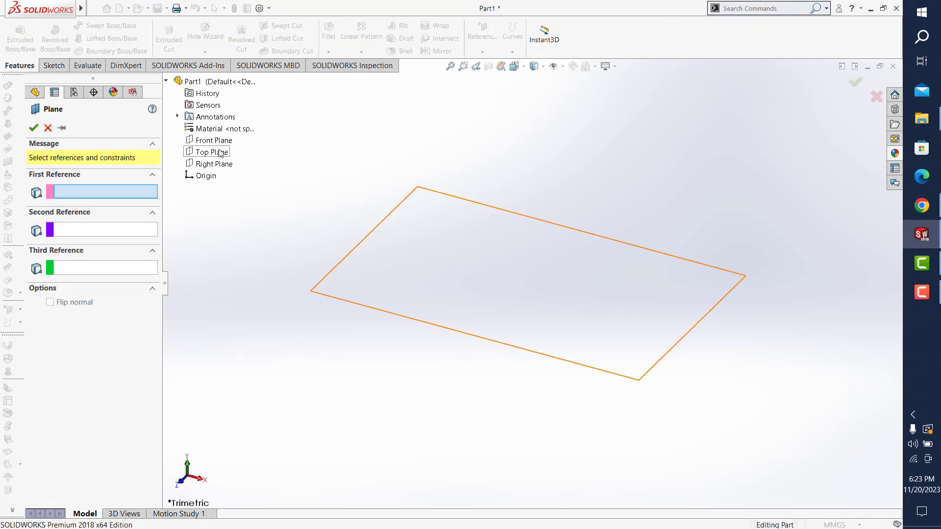
pyautogui.click(212, 152)
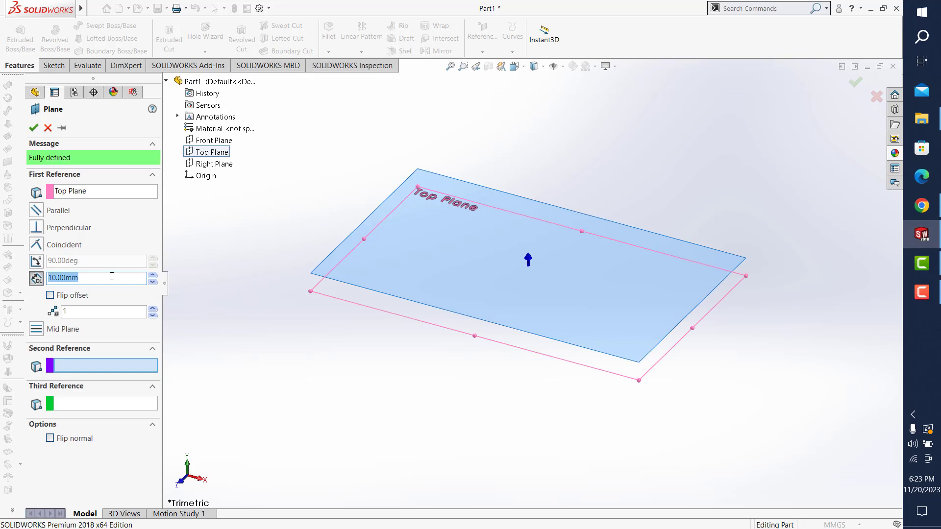
pyautogui.write('150')
pyautogui.press('Return')
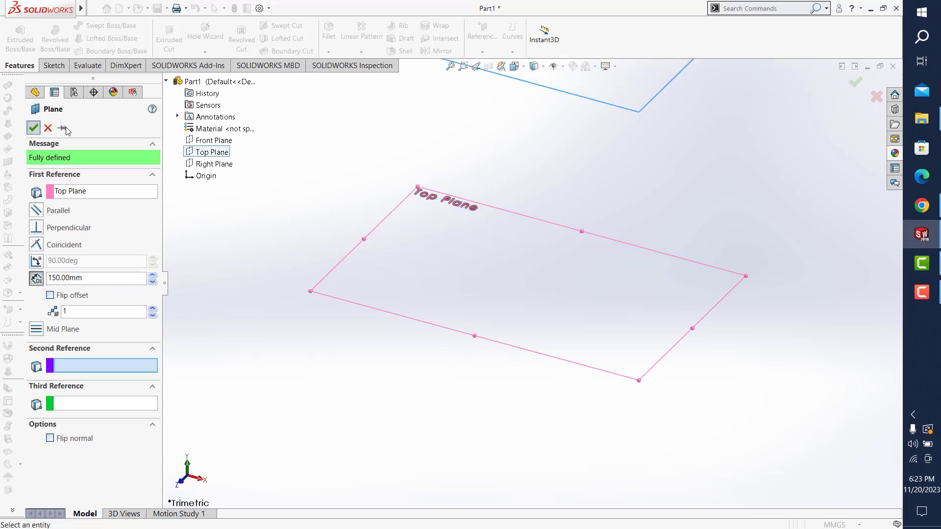
pyautogui.click(33, 127)
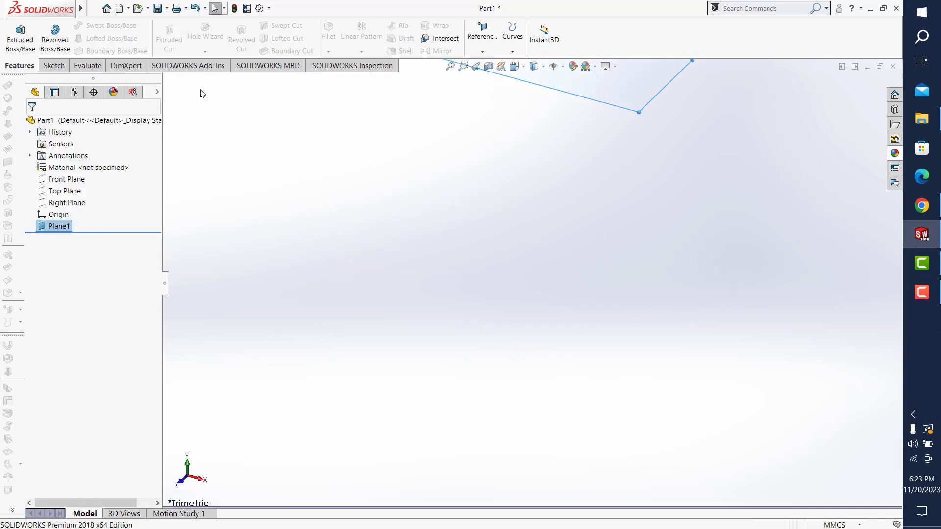
# - Create Plane2 offset 30 mm above Plane1
pyautogui.click(485, 44)
pyautogui.click(488, 63)
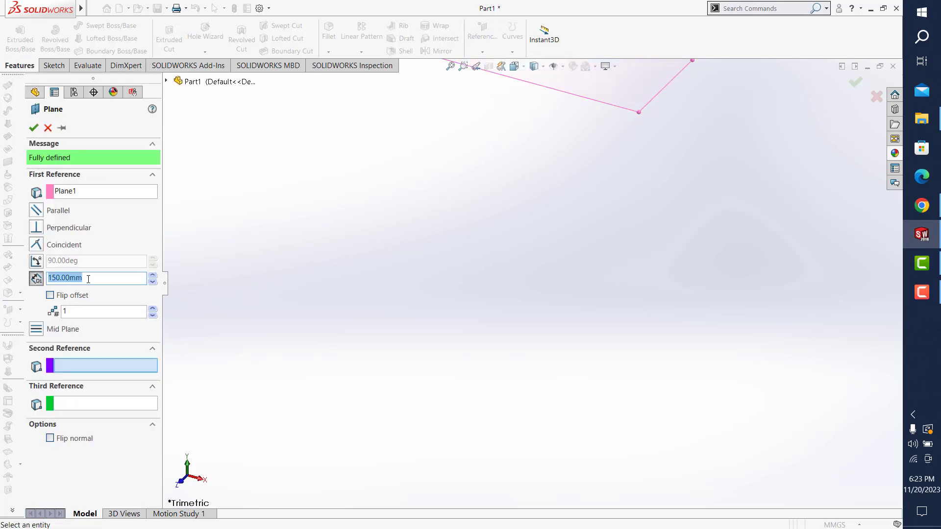
pyautogui.click(450, 66)
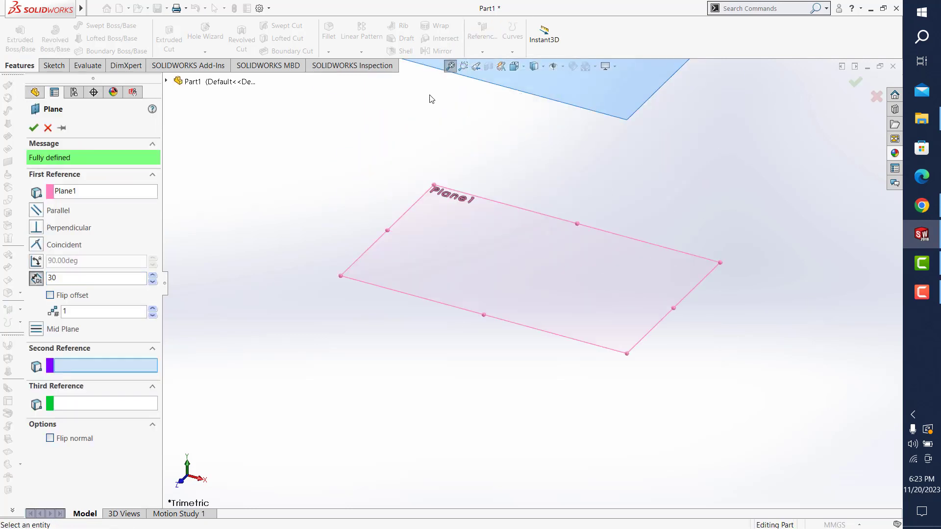
pyautogui.click(34, 127)
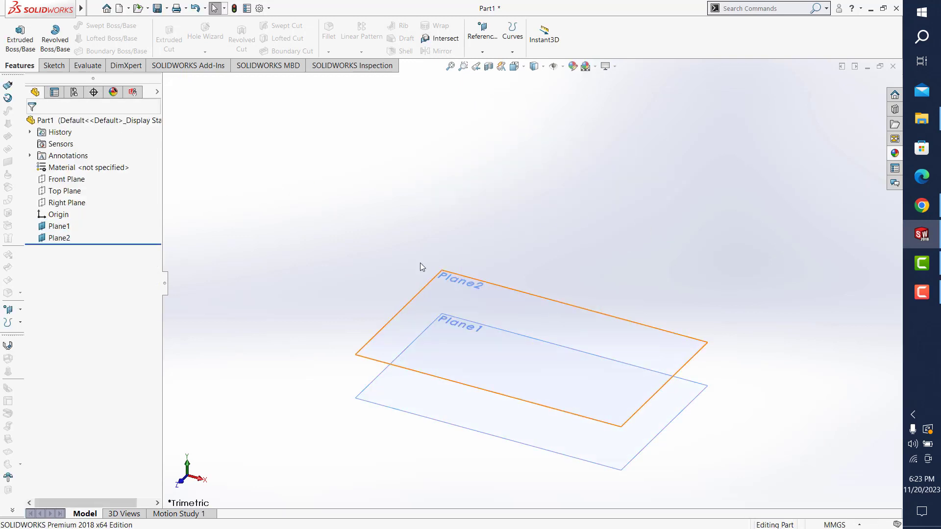
pyautogui.moveTo(420, 263); pyautogui.dragTo(396, 261, button='middle')
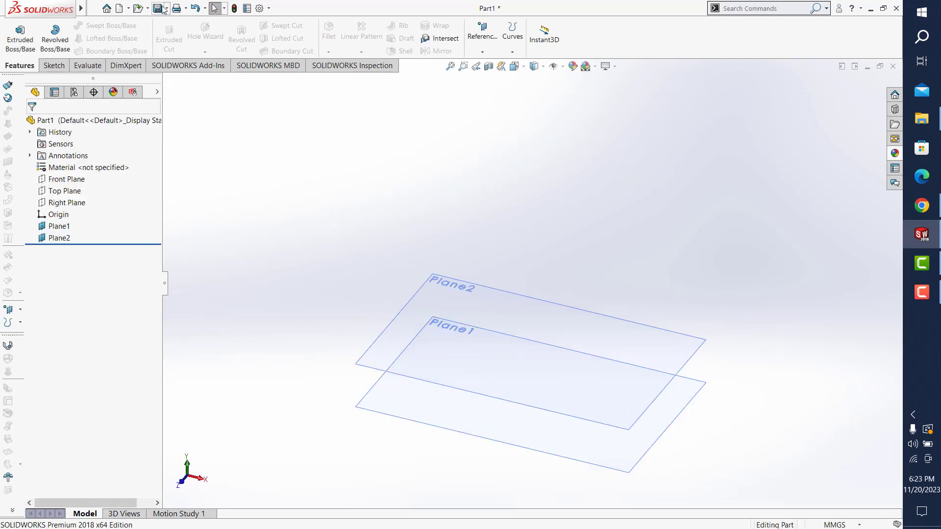
# - Save the part as Part1, replacing the existing file
pyautogui.hotkey('ctrl', 's')
pyautogui.click(633, 374)
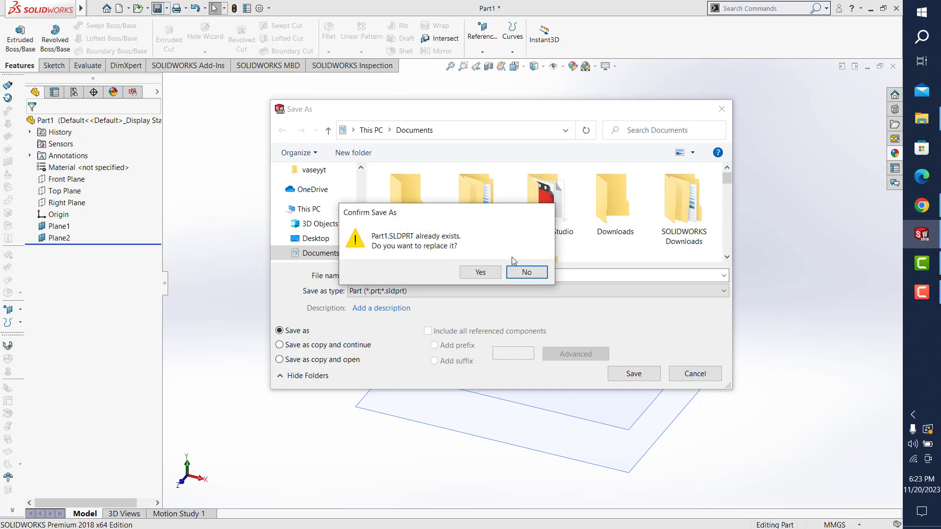
pyautogui.click(492, 277)
# - On Plane1, draw a 12-sided polygon centred on the origin
pyautogui.click(53, 65)
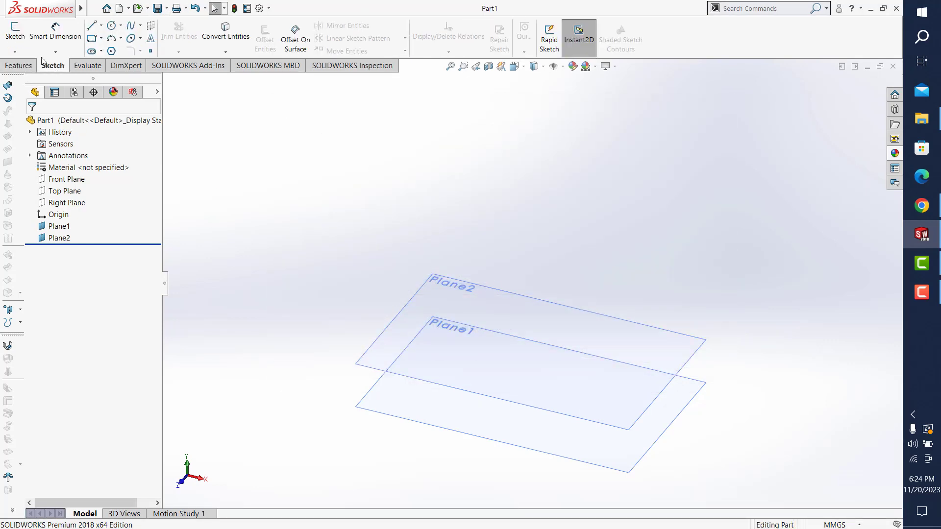
pyautogui.click(15, 30)
pyautogui.click(405, 417)
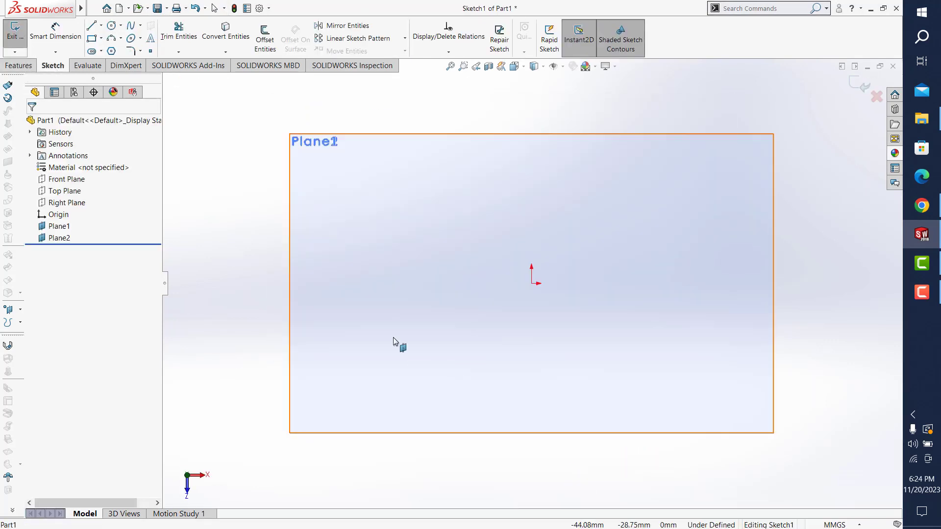
pyautogui.click(112, 52)
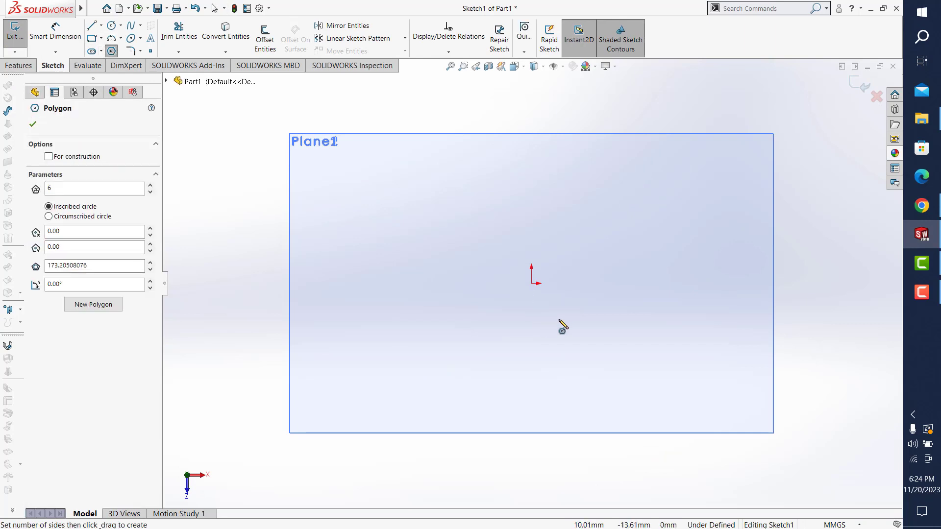
pyautogui.moveTo(532, 282); pyautogui.dragTo(620, 234)
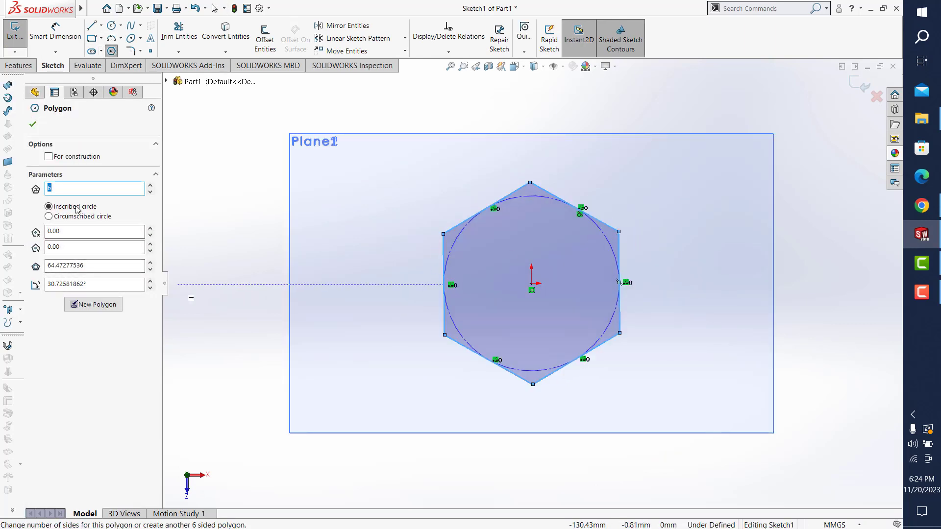
pyautogui.write('12')
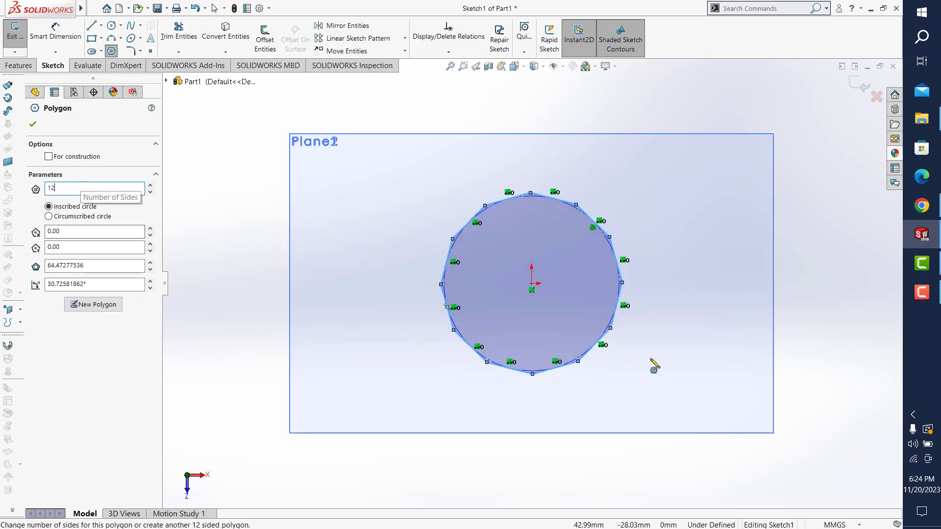
pyautogui.press('Escape')
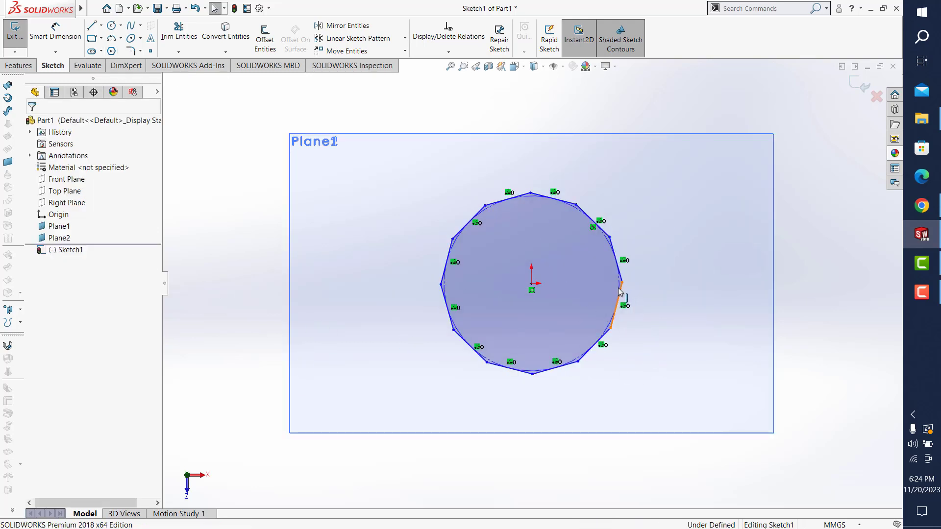
# - Make the polygon's right edge vertical and dimension it to 10 mm
pyautogui.click(618, 297)
pyautogui.click(35, 267)
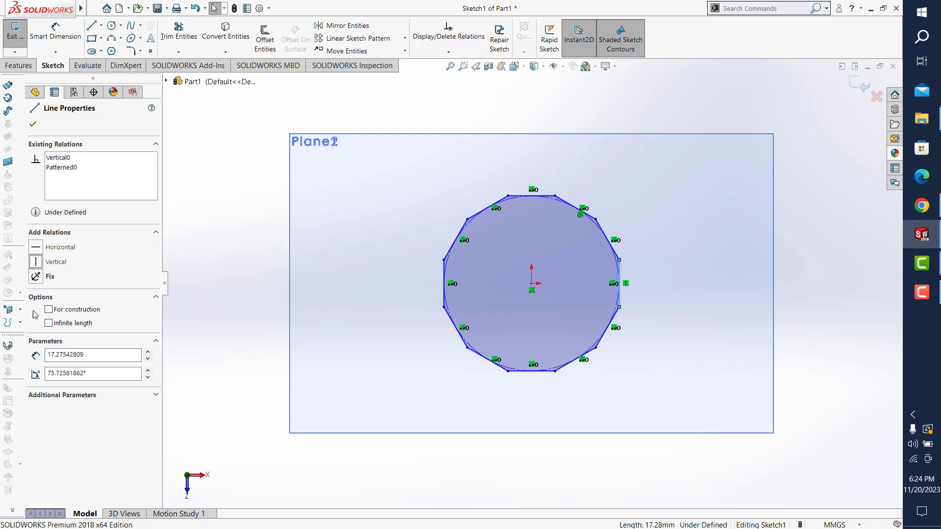
pyautogui.click(220, 203)
pyautogui.click(55, 30)
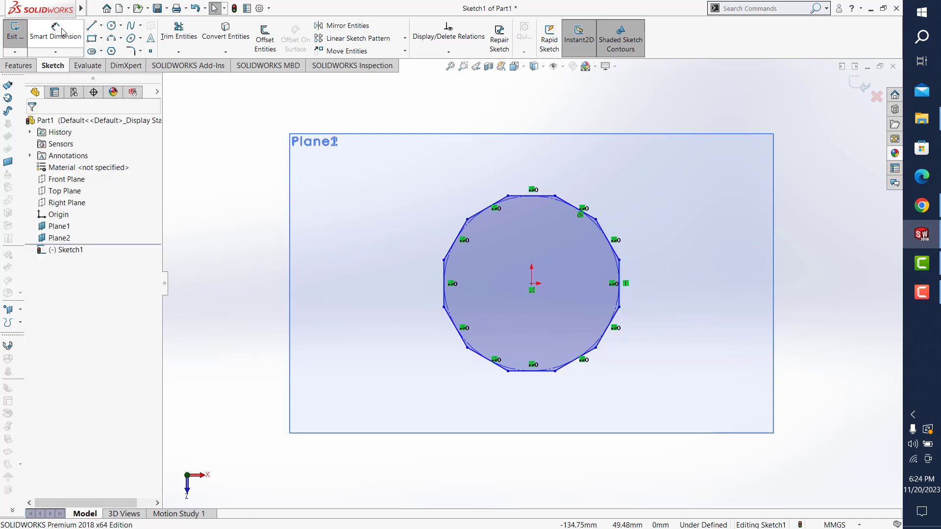
pyautogui.click(621, 274)
pyautogui.click(657, 277)
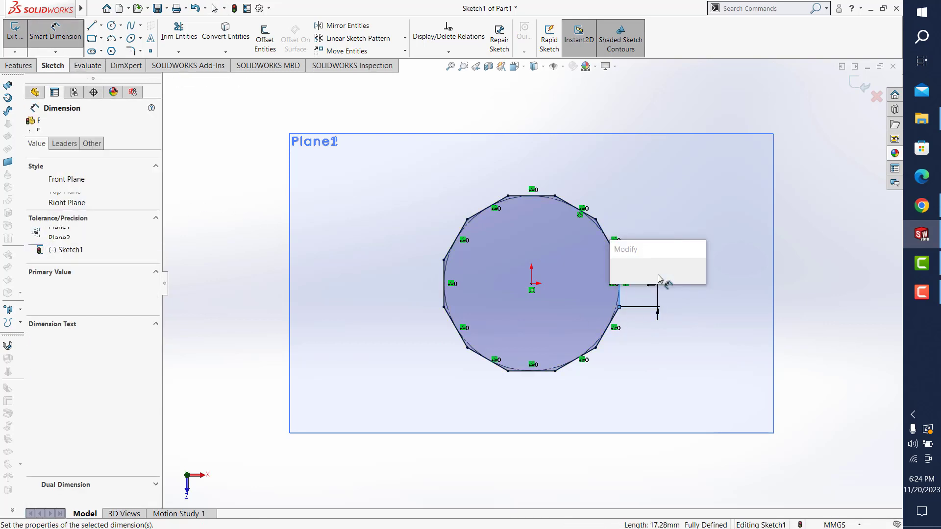
pyautogui.write('10')
pyautogui.press('Return')
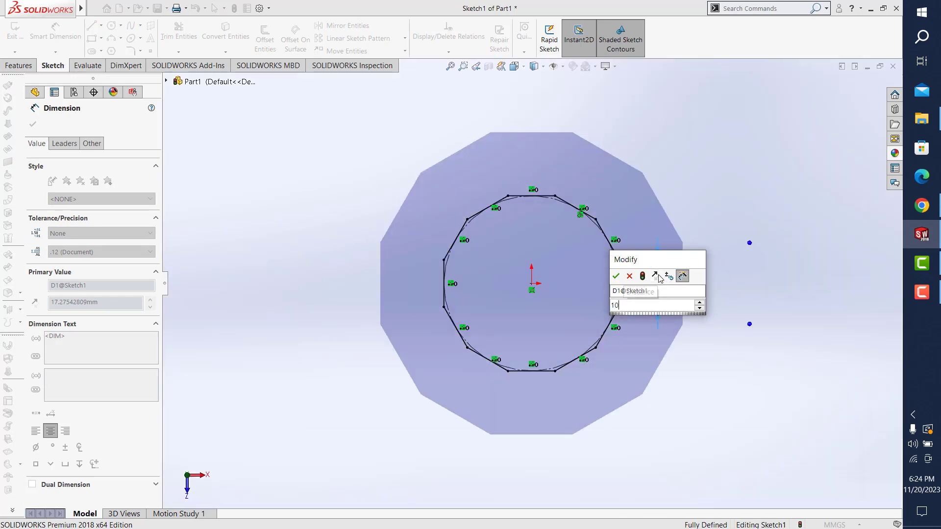
pyautogui.click(778, 217)
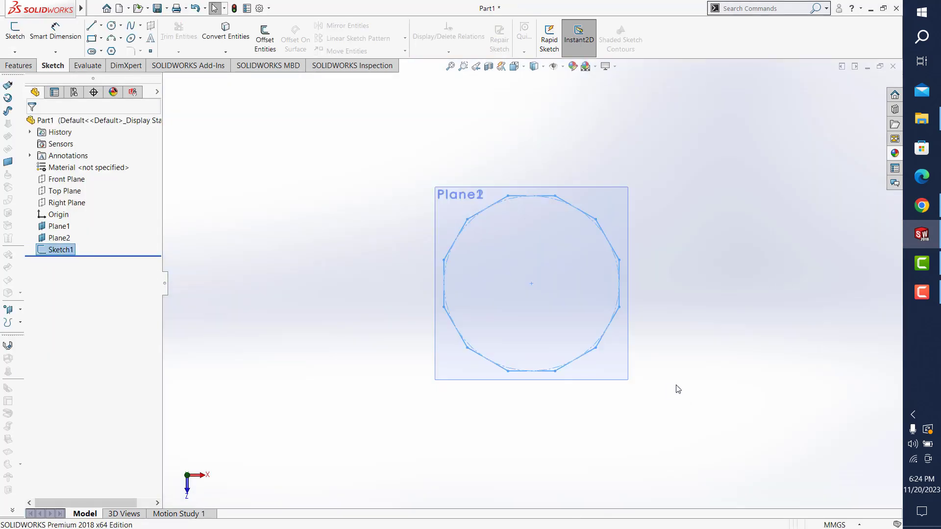
pyautogui.click(15, 30)
# - On Plane2, place a sketch point horizontally aligned with the origin
pyautogui.click(505, 149)
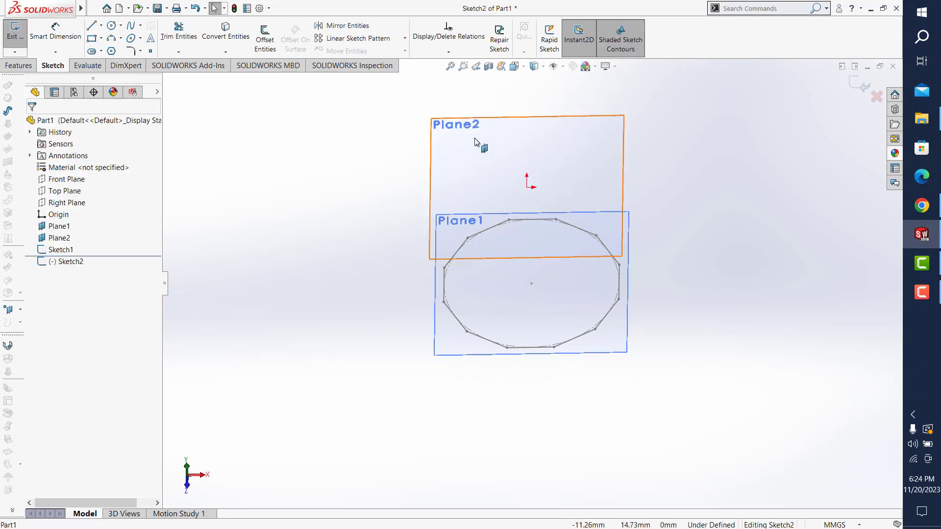
pyautogui.click(153, 51)
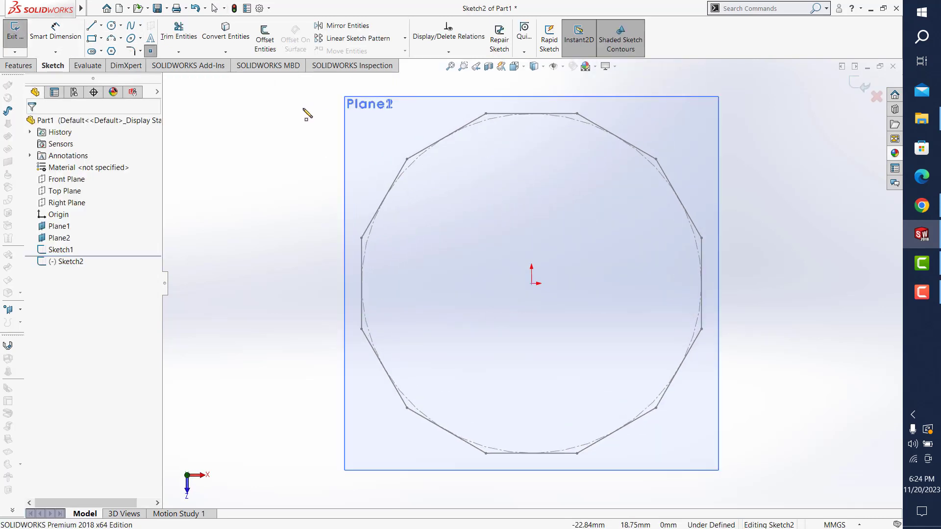
pyautogui.click(784, 284)
pyautogui.press('Escape')
pyautogui.click(784, 283)
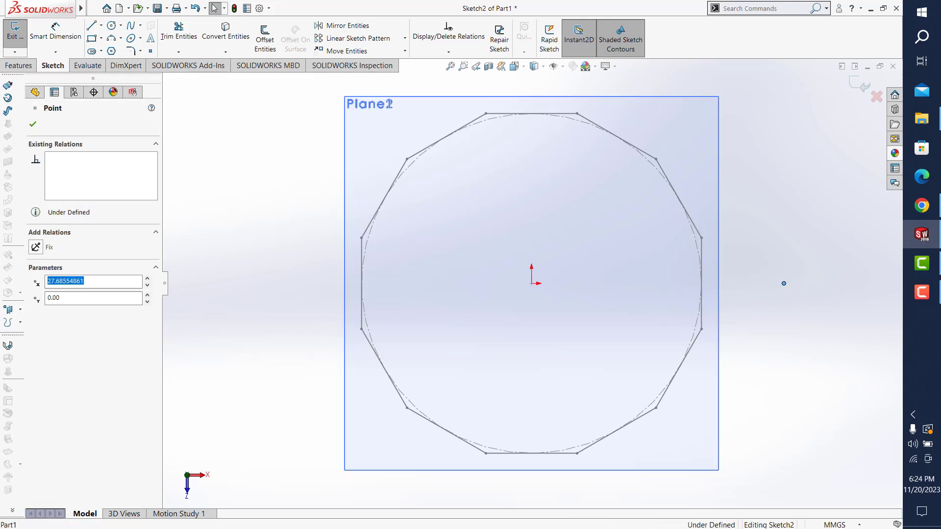
pyautogui.keyDown('ctrl'); pyautogui.click(530, 285); pyautogui.keyUp('ctrl')
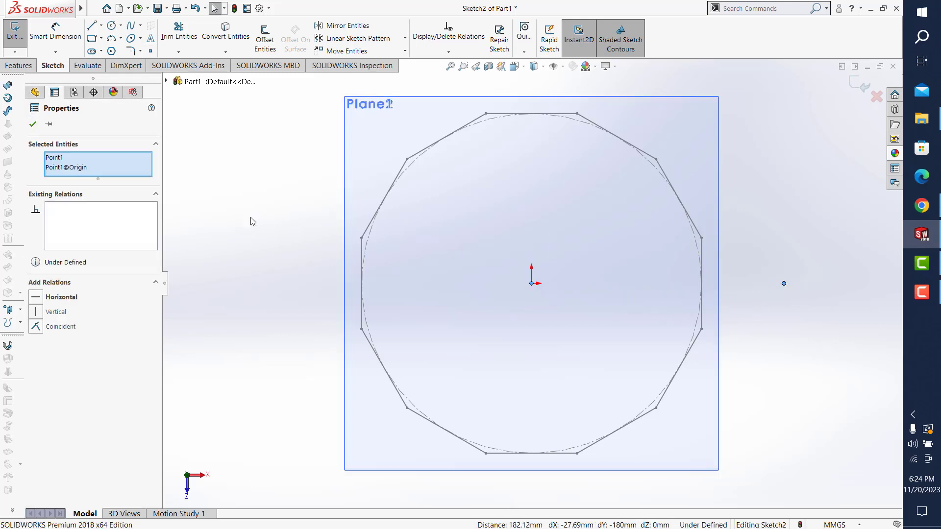
pyautogui.click(575, 131)
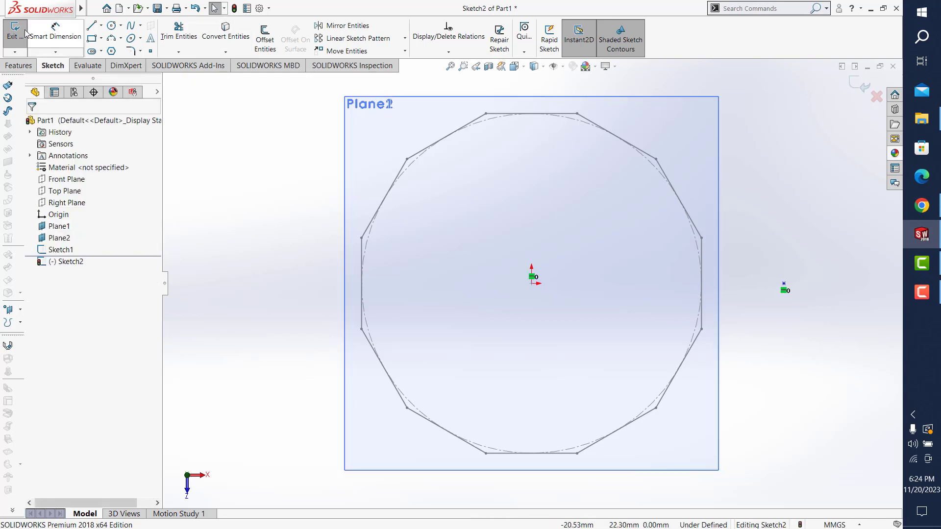
# - Dimension the point 30 mm from the origin and exit the sketch
pyautogui.click(61, 37)
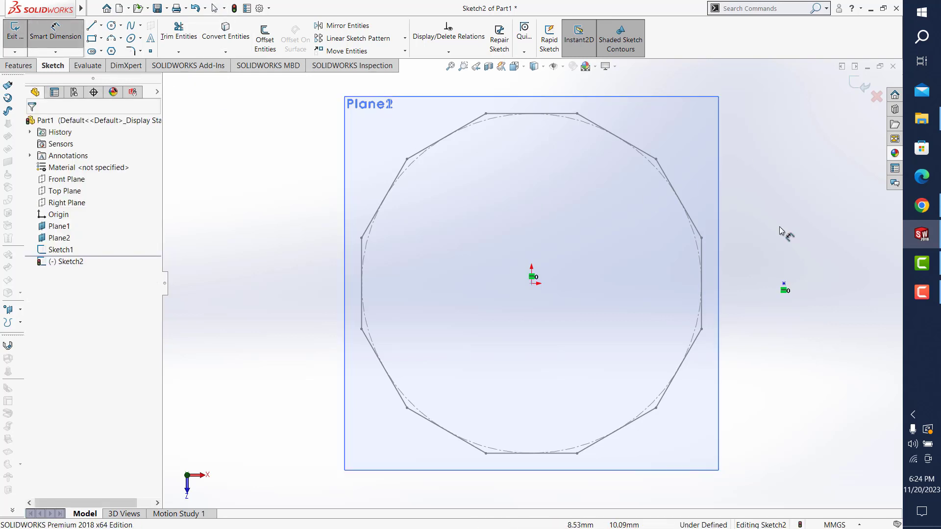
pyautogui.click(784, 284)
pyautogui.click(533, 286)
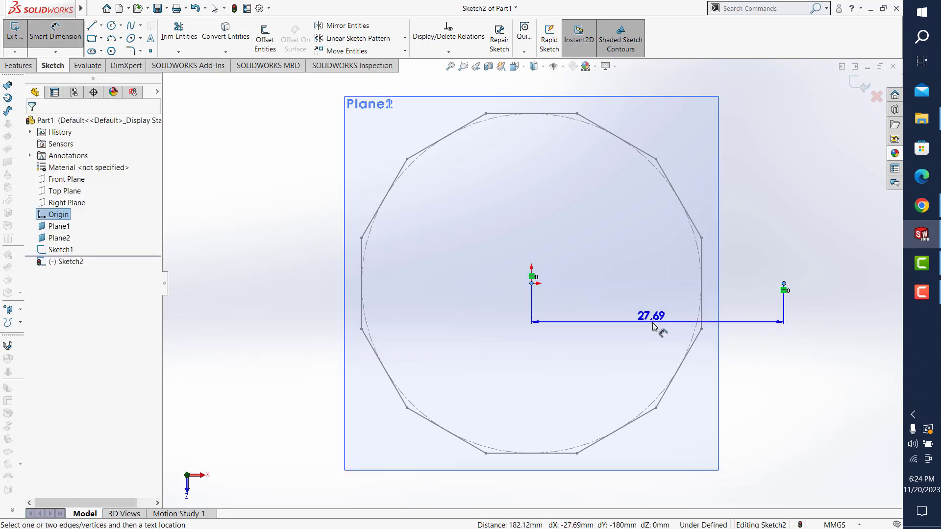
pyautogui.click(657, 329)
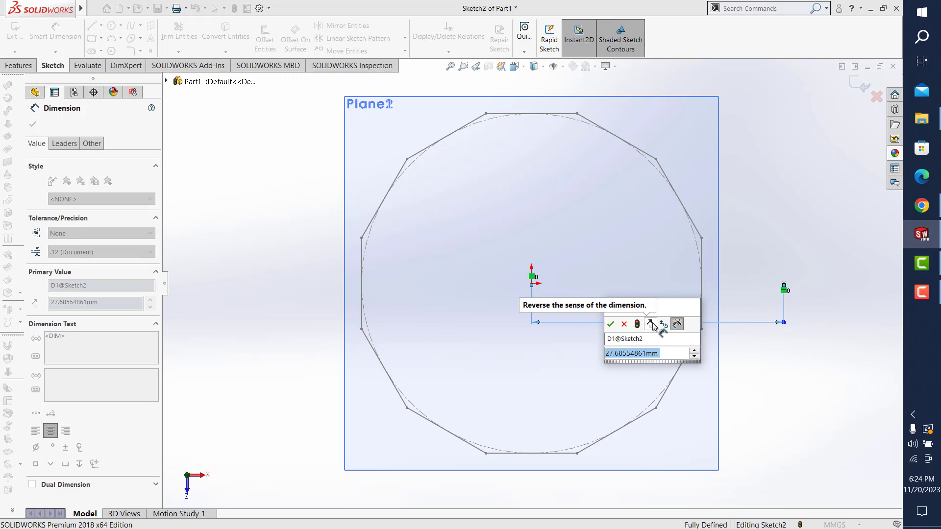
pyautogui.write('30')
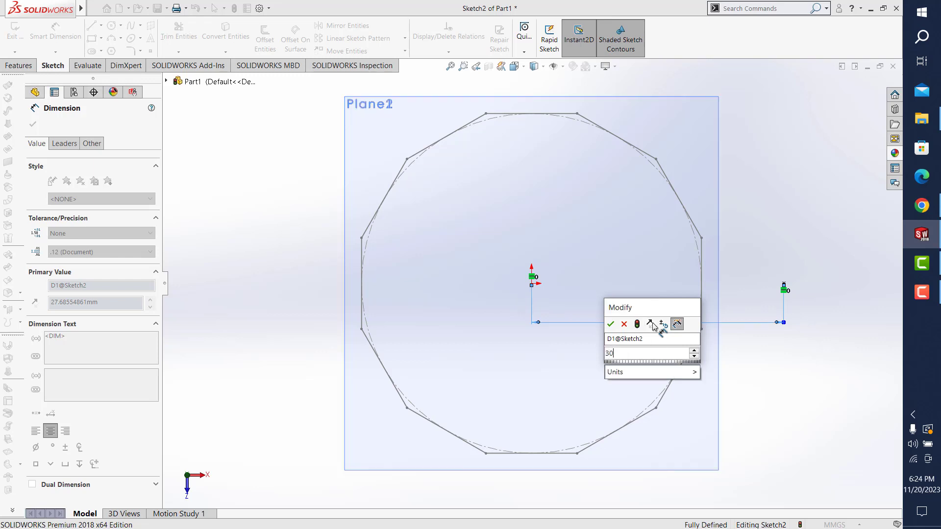
pyautogui.press('Return')
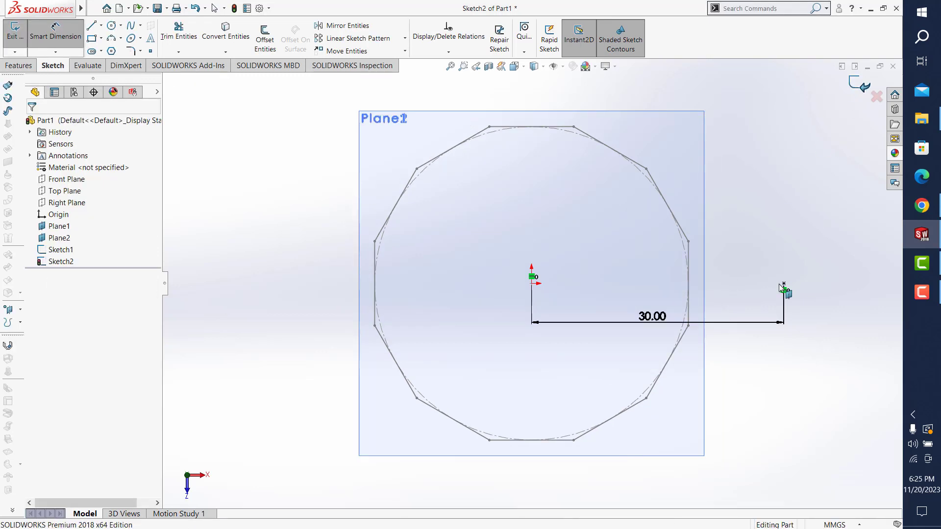
pyautogui.click(856, 87)
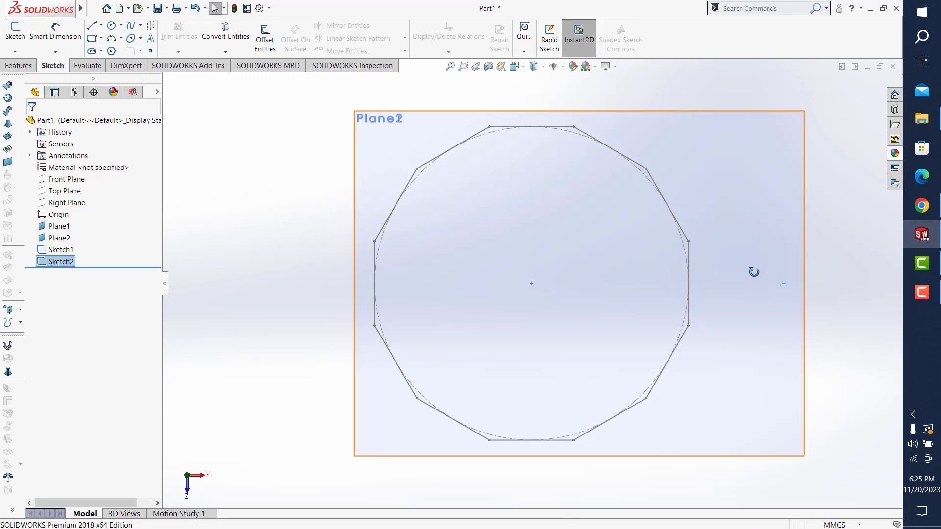
# - Orbit and fit the view to show both planes, then save the part
pyautogui.click(768, 153)
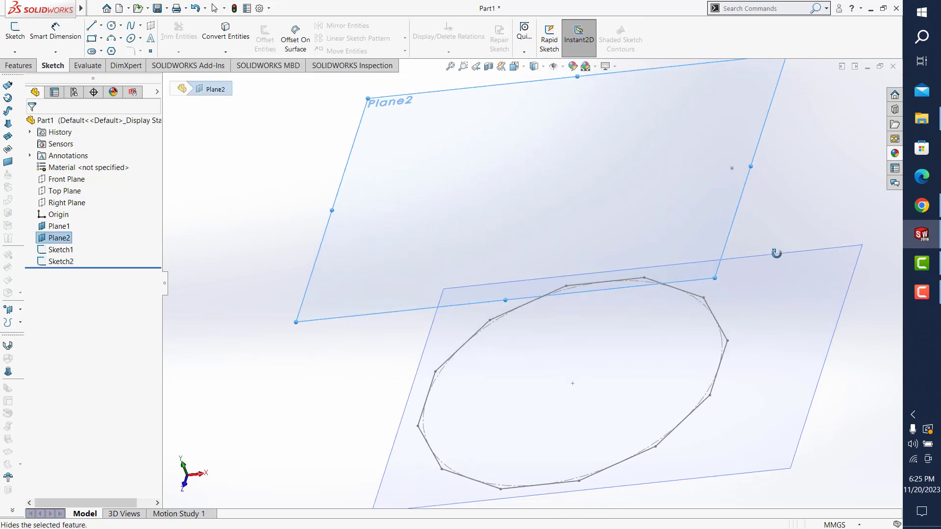
pyautogui.moveTo(794, 293); pyautogui.dragTo(662, 232, button='middle')
pyautogui.click(450, 66)
pyautogui.click(373, 92)
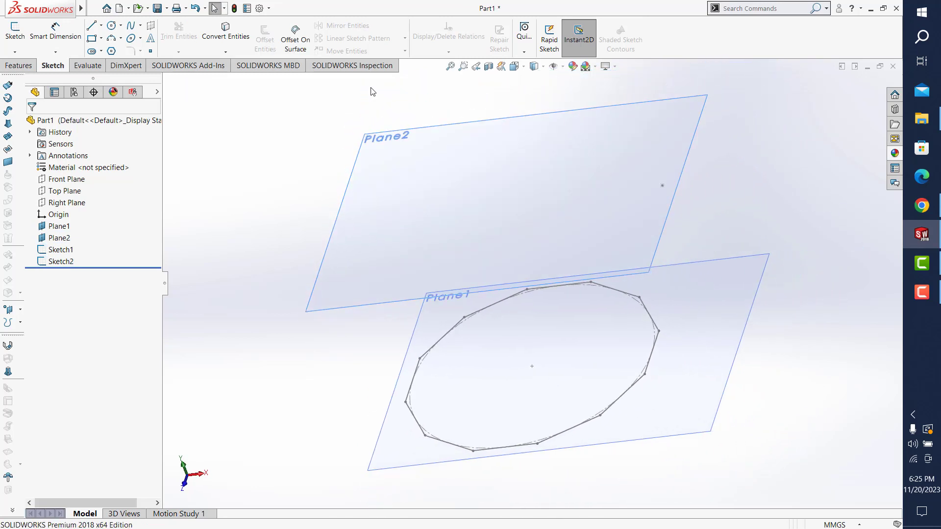
pyautogui.click(159, 9)
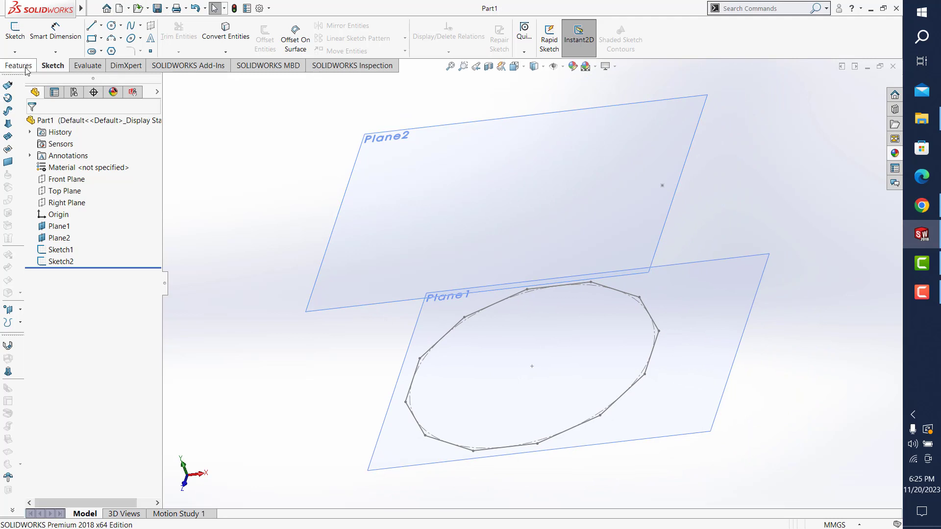
# - Preview a lofted surface from the Plane2 point to Sketch1, then cancel it
pyautogui.click(23, 68)
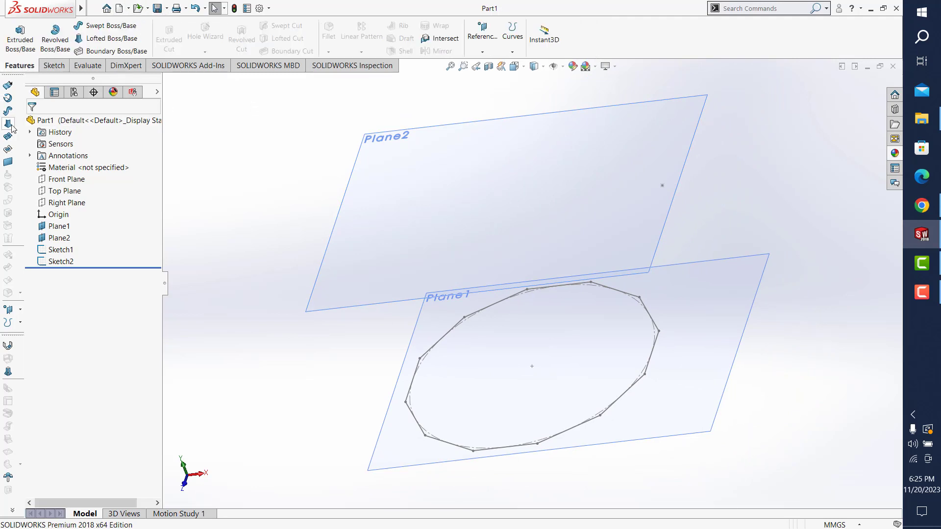
pyautogui.click(10, 127)
pyautogui.click(663, 187)
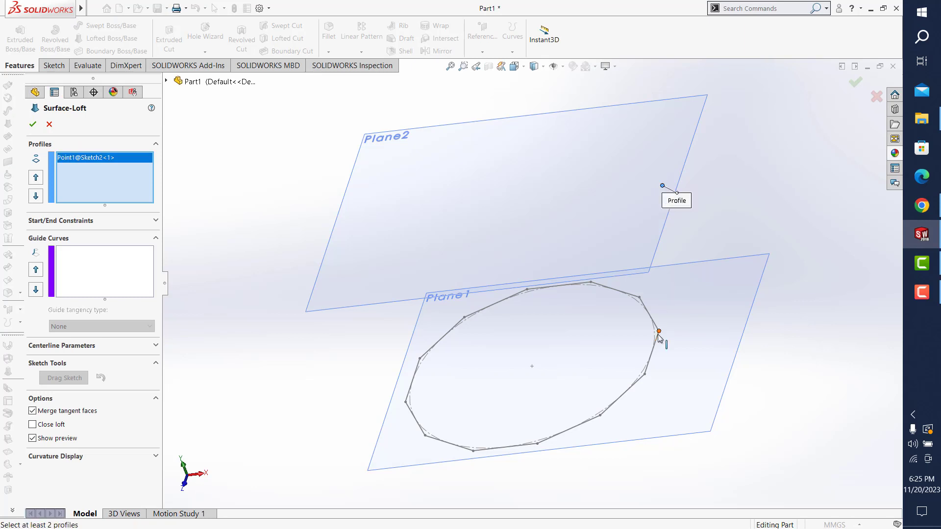
pyautogui.click(658, 338)
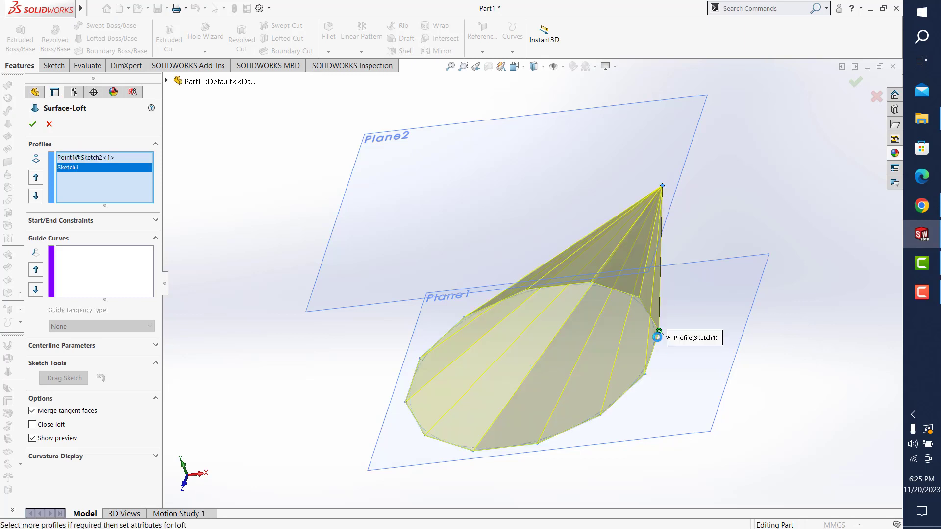
pyautogui.click(49, 125)
pyautogui.click(59, 262)
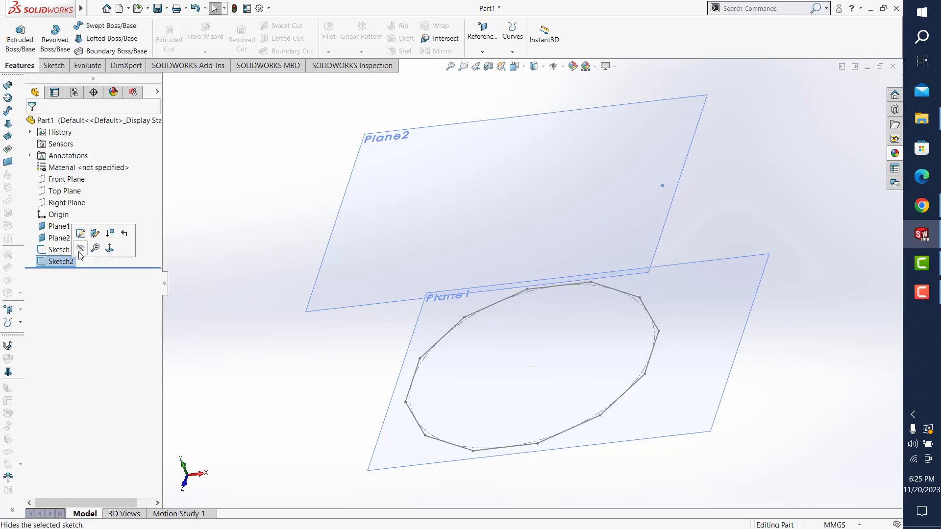
# - Hide Sketch2 and convert every Sketch1 entity to construction geometry
pyautogui.click(74, 230)
pyautogui.click(61, 250)
pyautogui.click(59, 233)
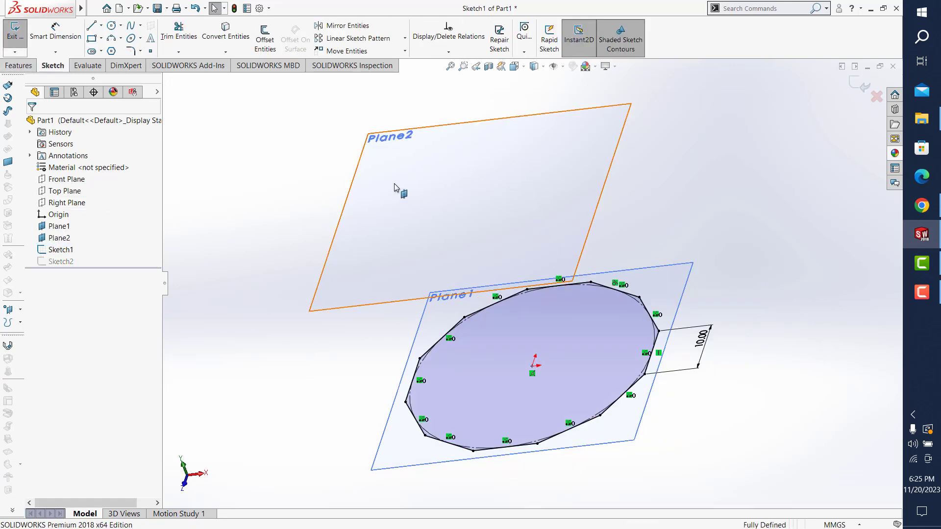
pyautogui.hotkey('ctrl', '8')
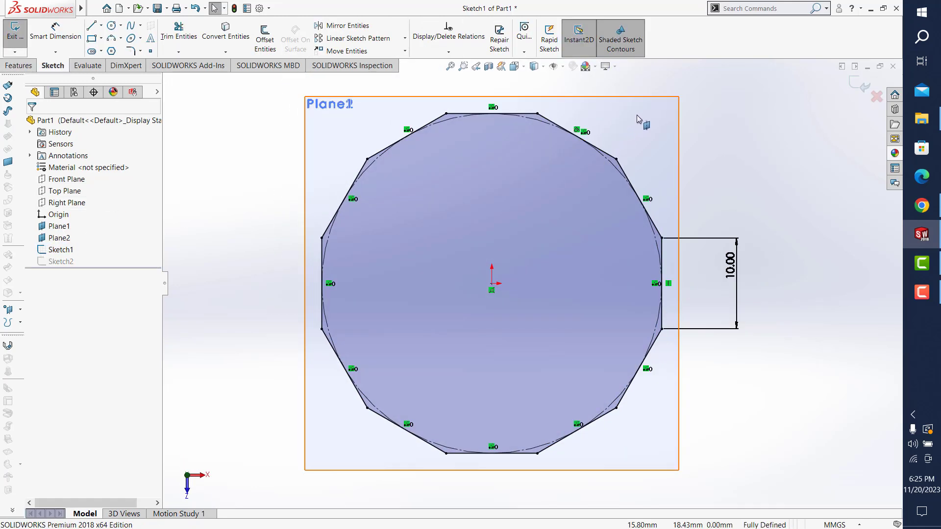
pyautogui.moveTo(350, 416); pyautogui.dragTo(295, 520)
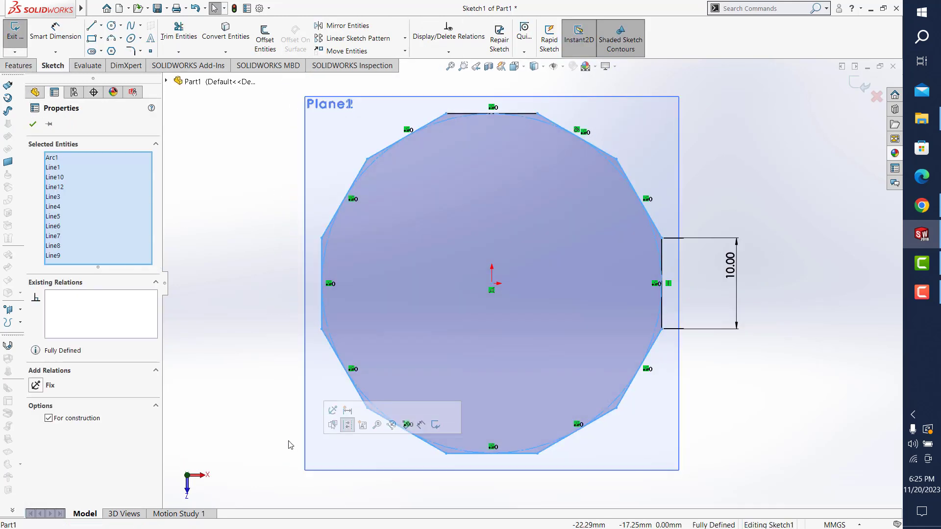
pyautogui.click(563, 92)
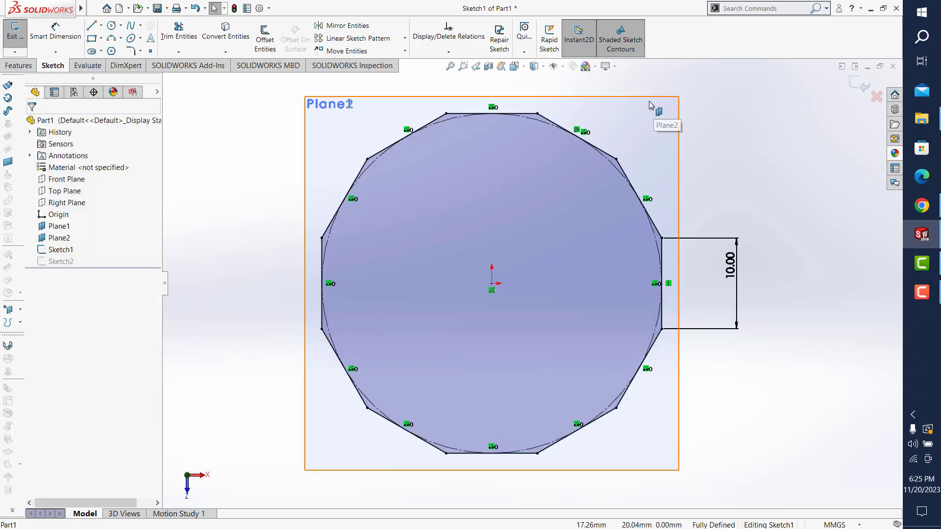
pyautogui.moveTo(649, 101); pyautogui.dragTo(274, 478)
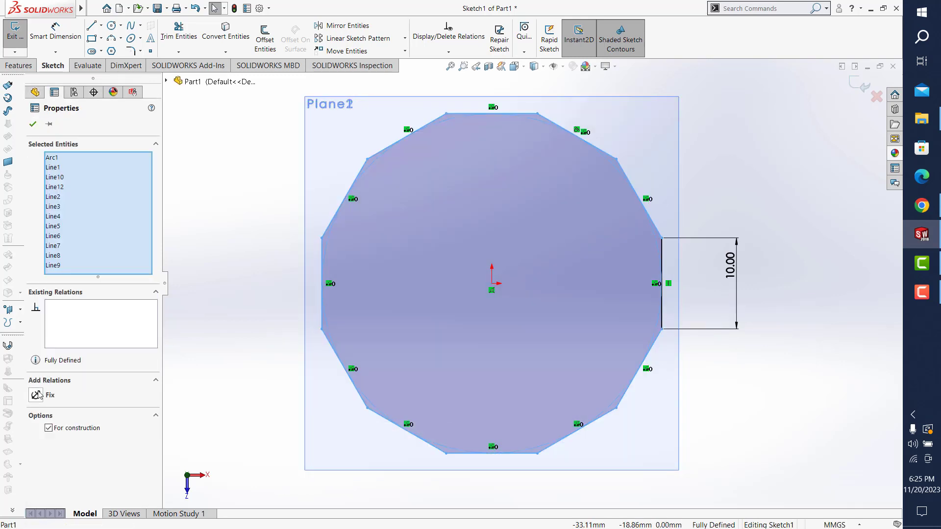
pyautogui.click(49, 428)
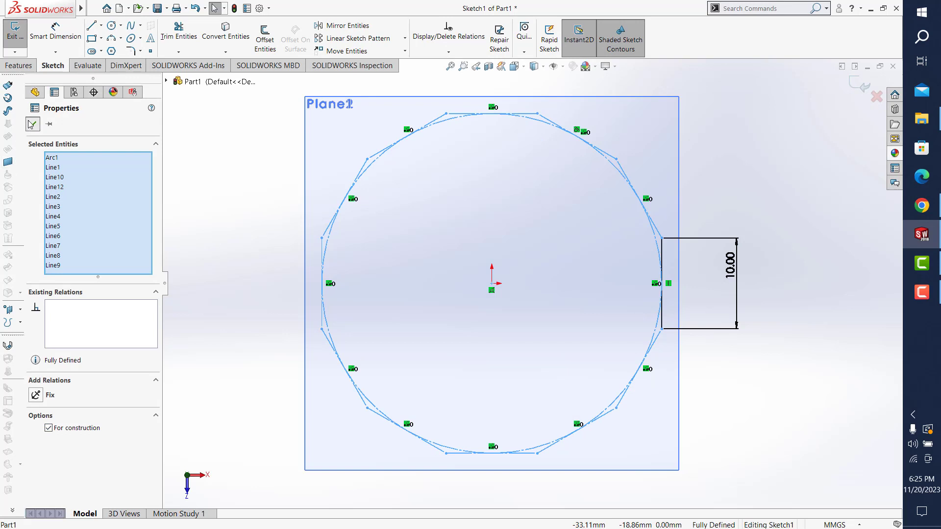
pyautogui.press('Escape')
pyautogui.click(863, 86)
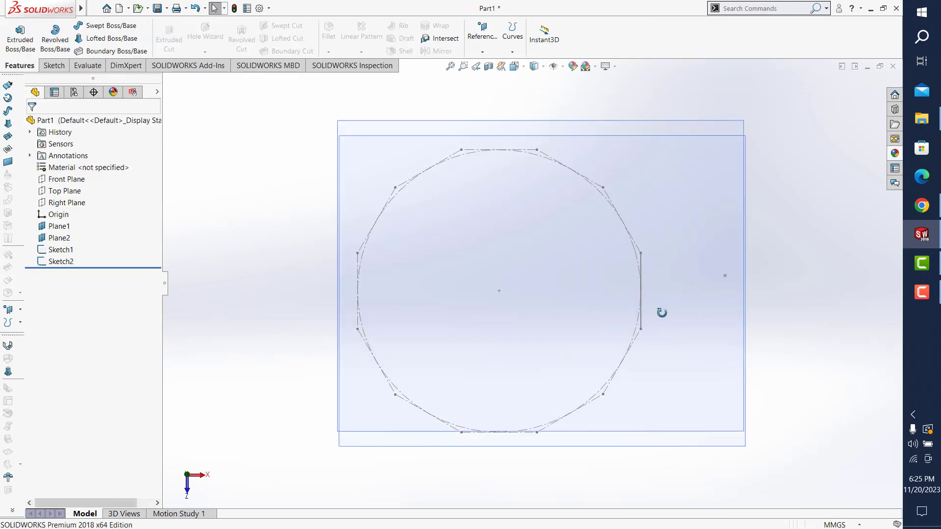
# - Create Surface-Loft1 from the Plane2 point to the Sketch1 polygon
pyautogui.click(8, 123)
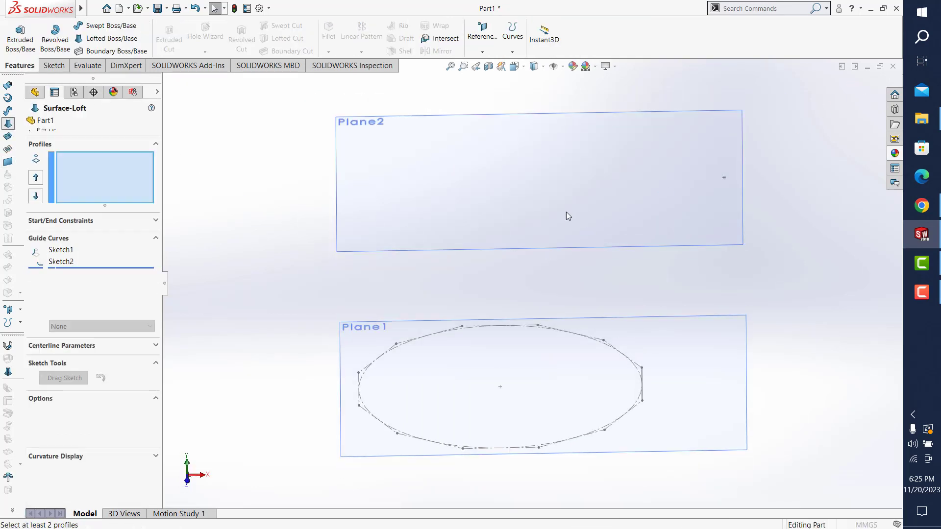
pyautogui.click(725, 179)
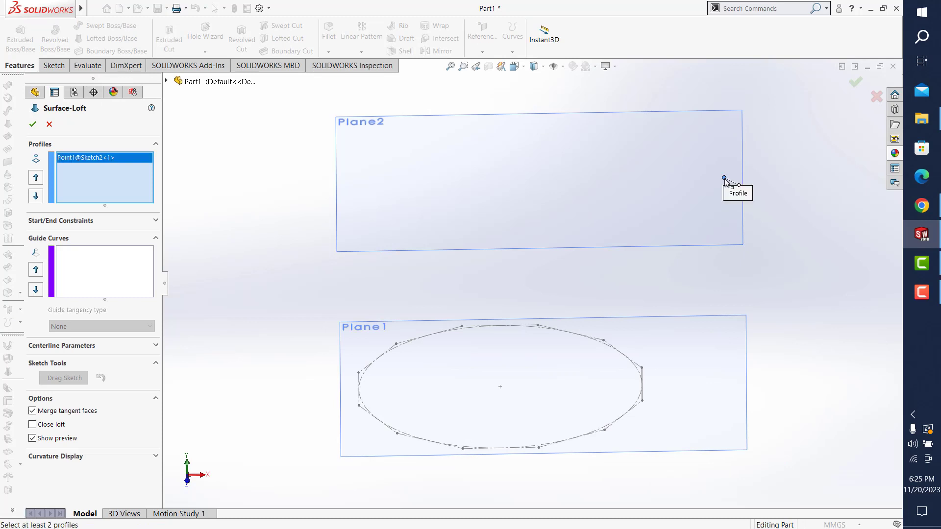
pyautogui.click(643, 382)
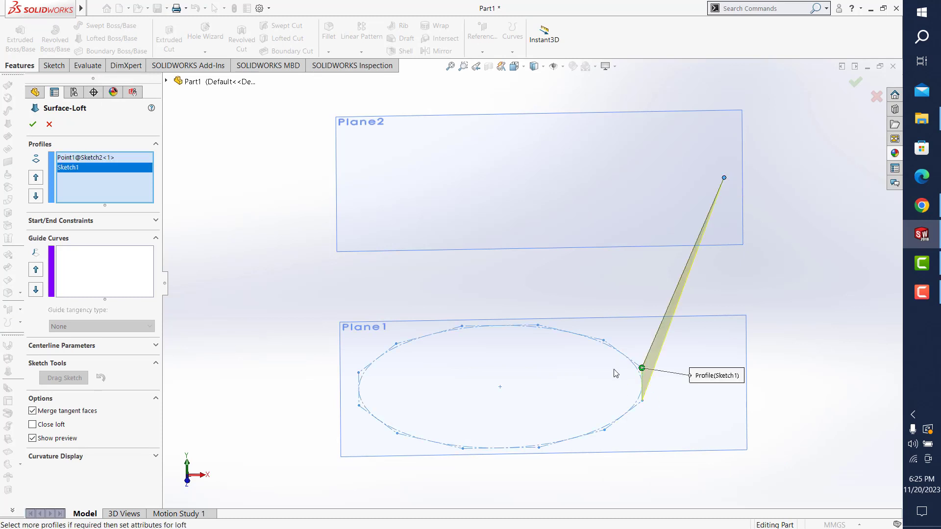
pyautogui.click(38, 128)
pyautogui.moveTo(793, 280); pyautogui.dragTo(767, 336, button='middle')
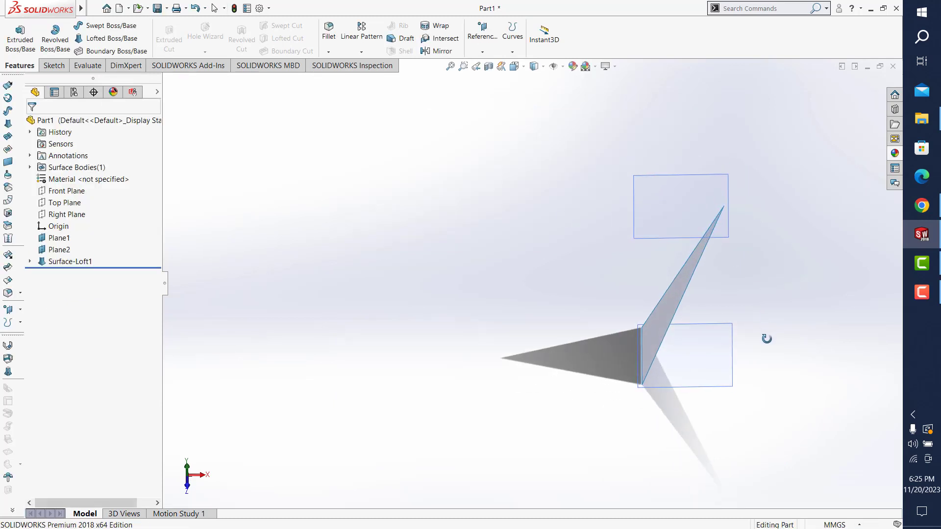
# - Add Axis1 at the intersection of the Front and Right planes
pyautogui.click(482, 37)
pyautogui.click(487, 76)
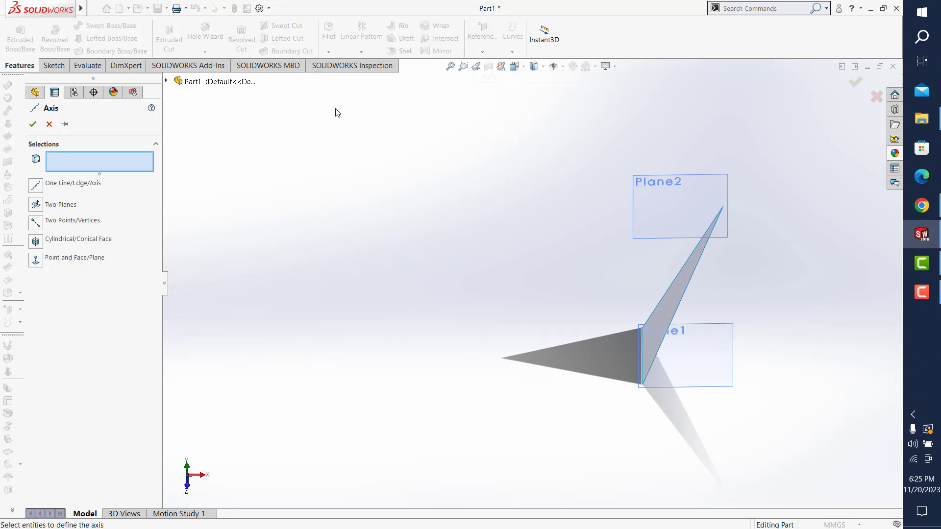
pyautogui.click(166, 80)
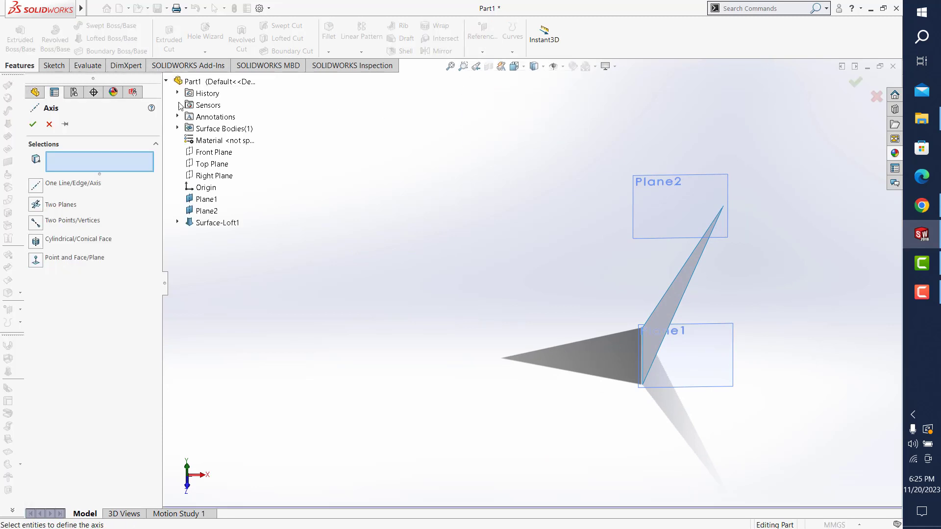
pyautogui.click(213, 152)
pyautogui.click(205, 178)
pyautogui.click(32, 124)
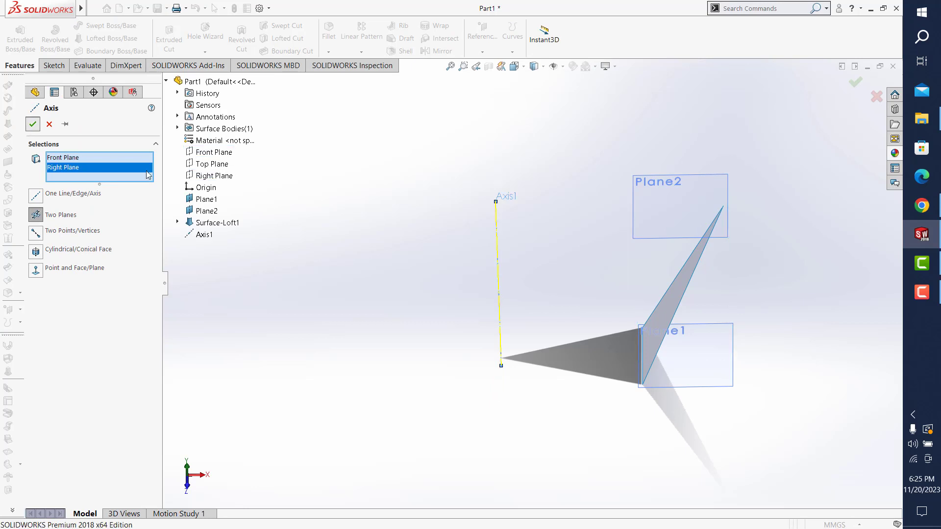
pyautogui.click(450, 66)
# - On the Top Plane, place a sketch point horizontally aligned with the origin
pyautogui.click(54, 65)
pyautogui.click(15, 31)
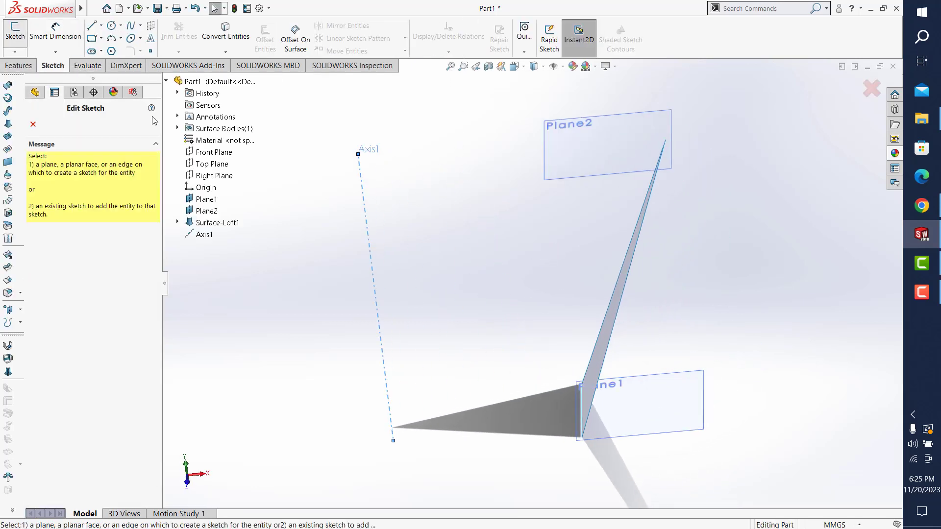
pyautogui.click(219, 164)
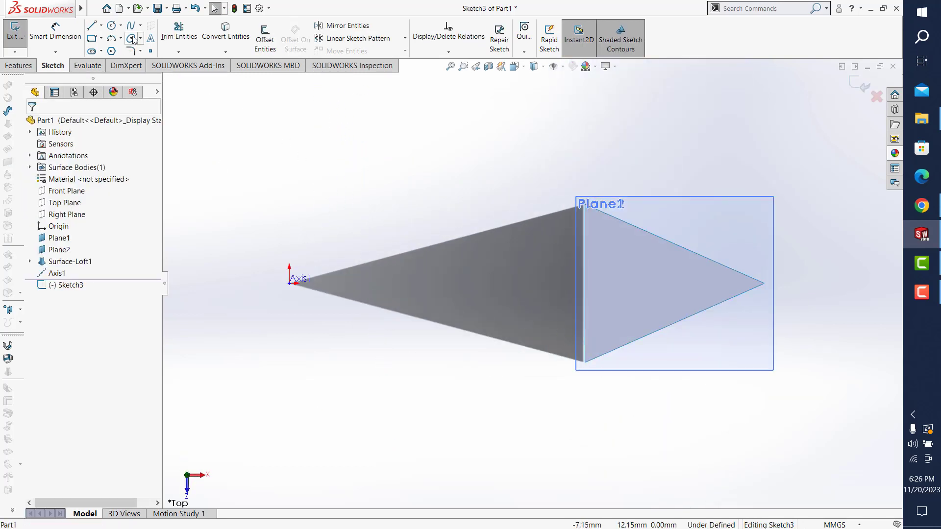
pyautogui.click(149, 51)
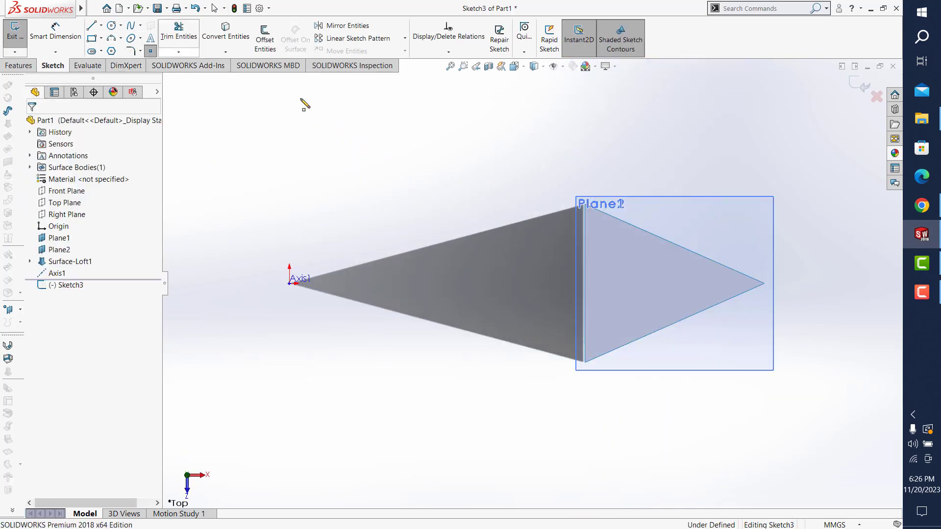
pyautogui.click(852, 284)
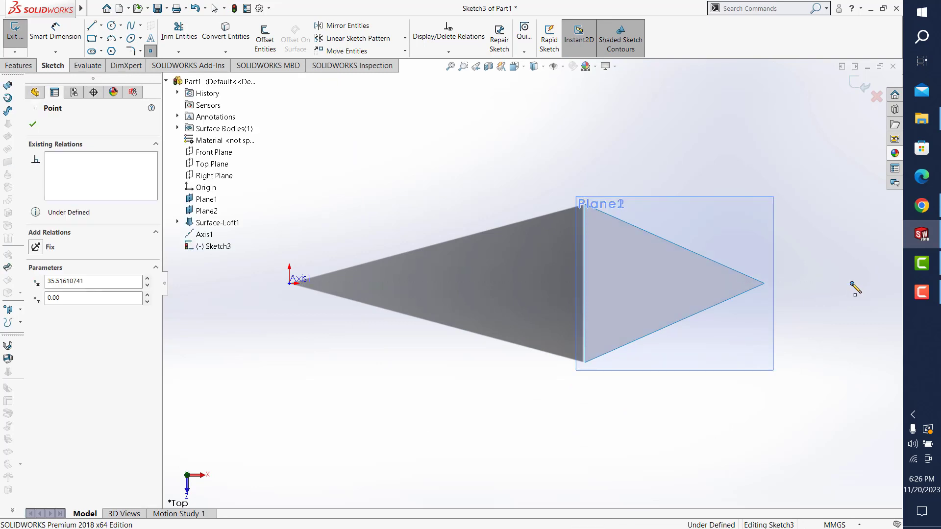
pyautogui.press('Escape')
pyautogui.click(851, 283)
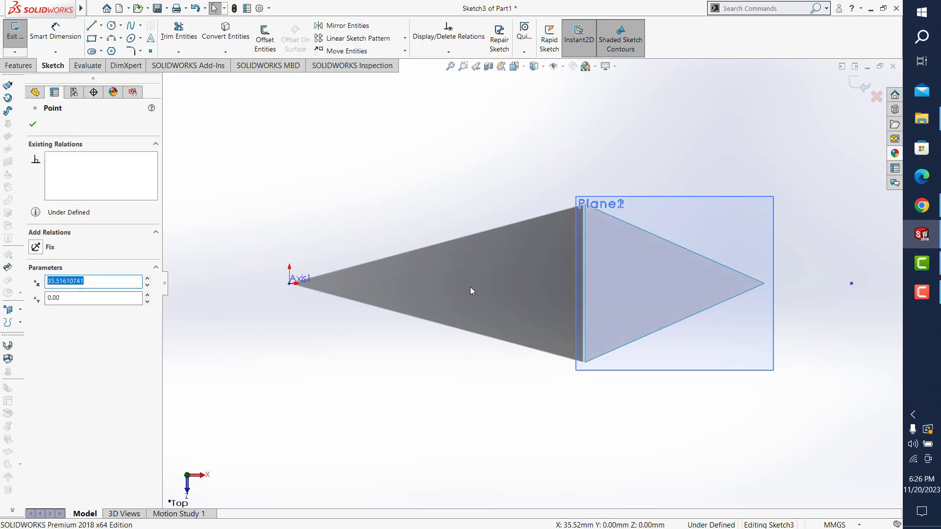
pyautogui.keyDown('ctrl'); pyautogui.click(290, 282); pyautogui.keyUp('ctrl')
pyautogui.click(36, 298)
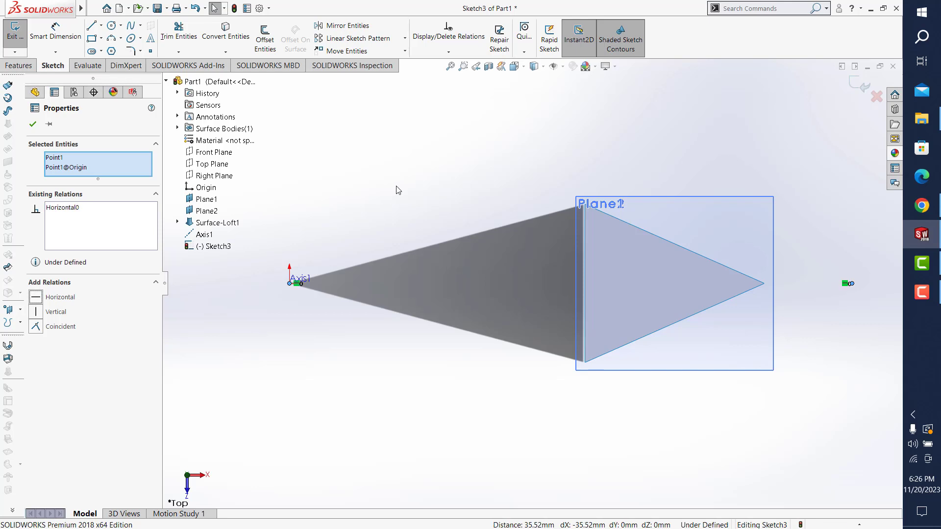
pyautogui.click(394, 189)
# - Dimension the point 50 mm from the origin and exit Sketch3
pyautogui.click(55, 32)
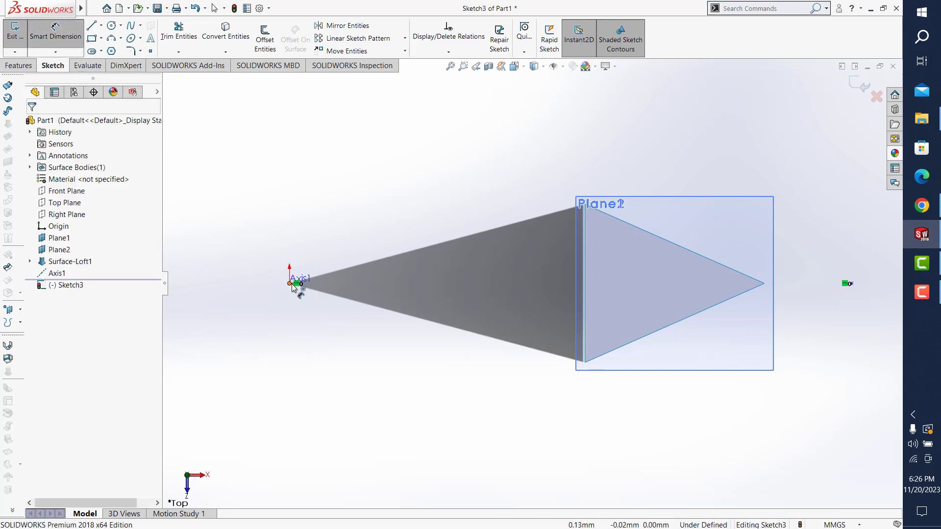
pyautogui.click(291, 284)
pyautogui.click(851, 284)
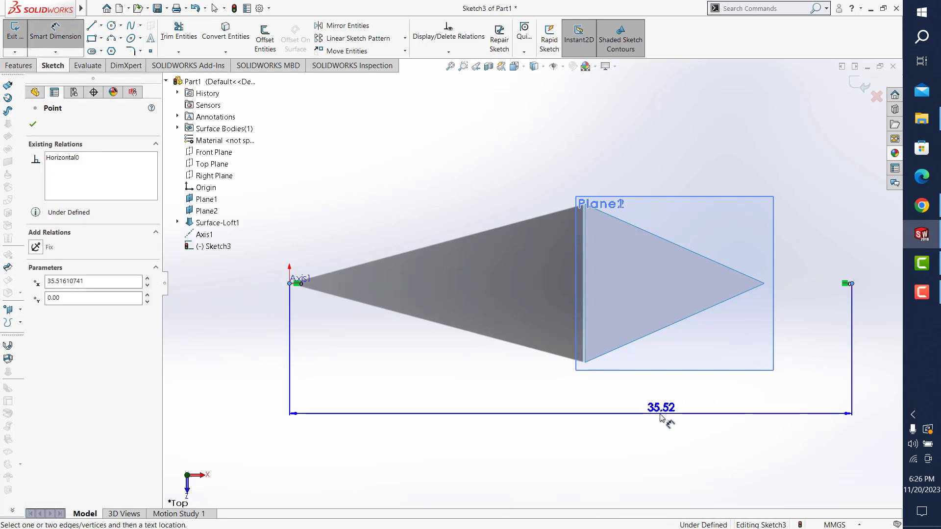
pyautogui.click(667, 418)
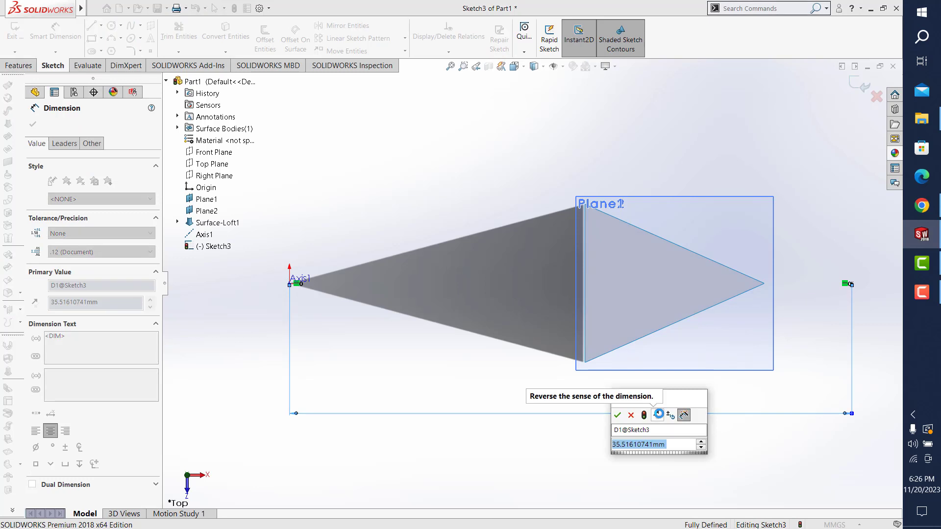
pyautogui.write('50')
pyautogui.press('Return')
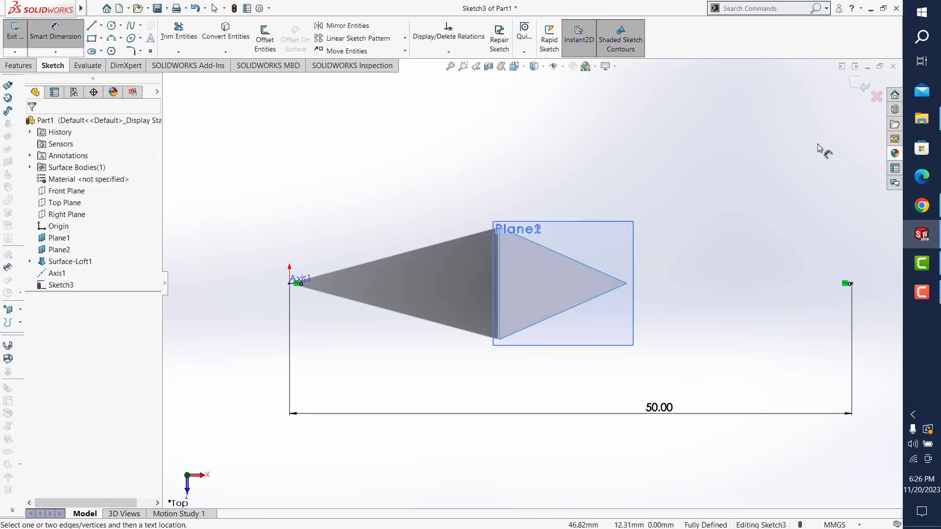
pyautogui.click(865, 87)
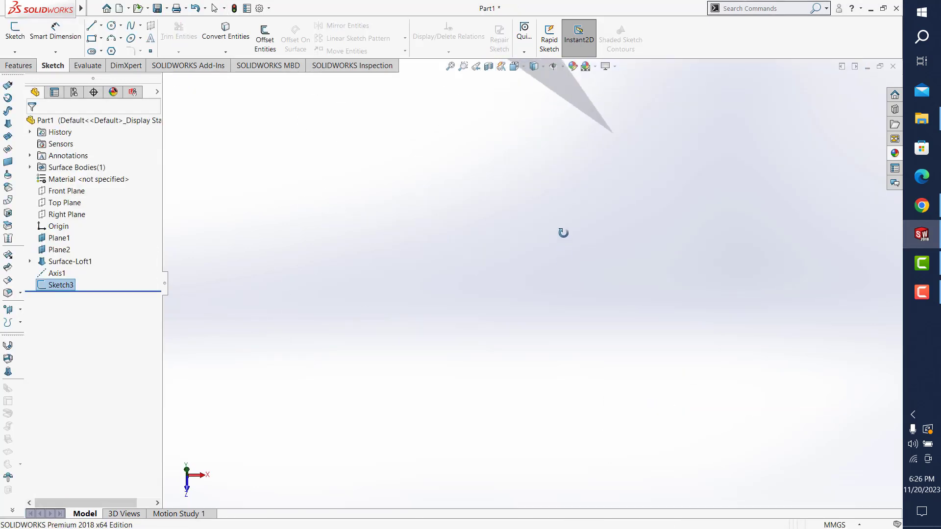
# - Loft Surface-Loft2 from the Sketch3 point to an edge of Surface-Loft1
pyautogui.click(450, 67)
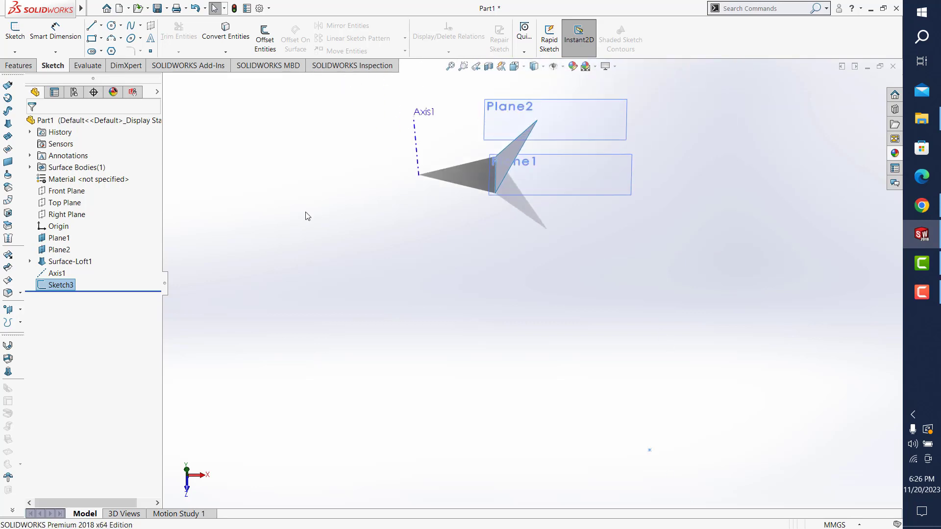
pyautogui.click(7, 123)
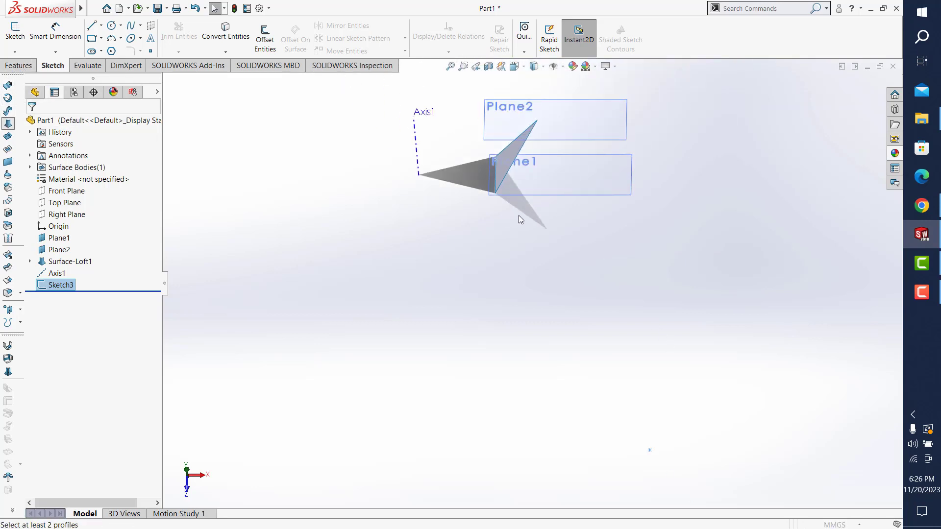
pyautogui.click(495, 184)
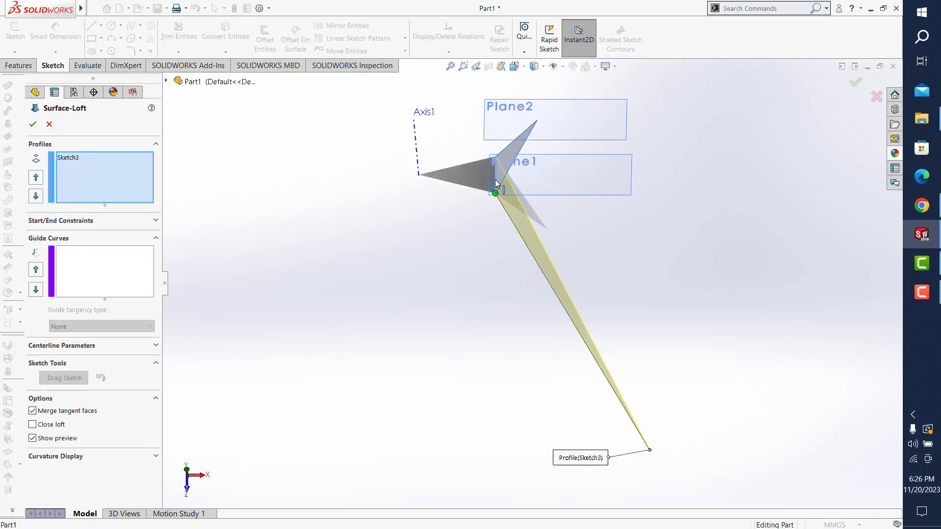
pyautogui.click(34, 125)
# - Save the part
pyautogui.click(156, 8)
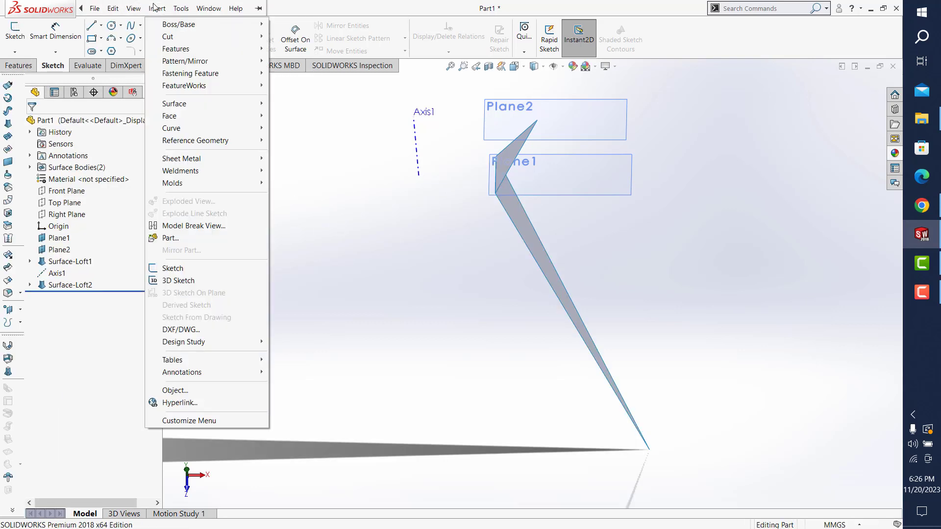
pyautogui.click(357, 138)
pyautogui.click(157, 8)
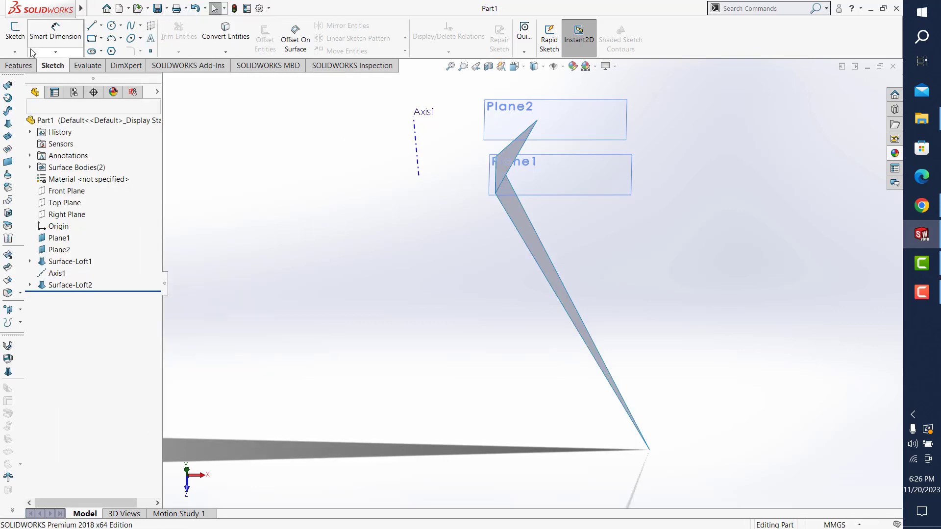
pyautogui.click(20, 66)
# - Circular-pattern Surface-Loft1 and Surface-Loft2 as bodies, 12 instances around Axis1
pyautogui.click(362, 52)
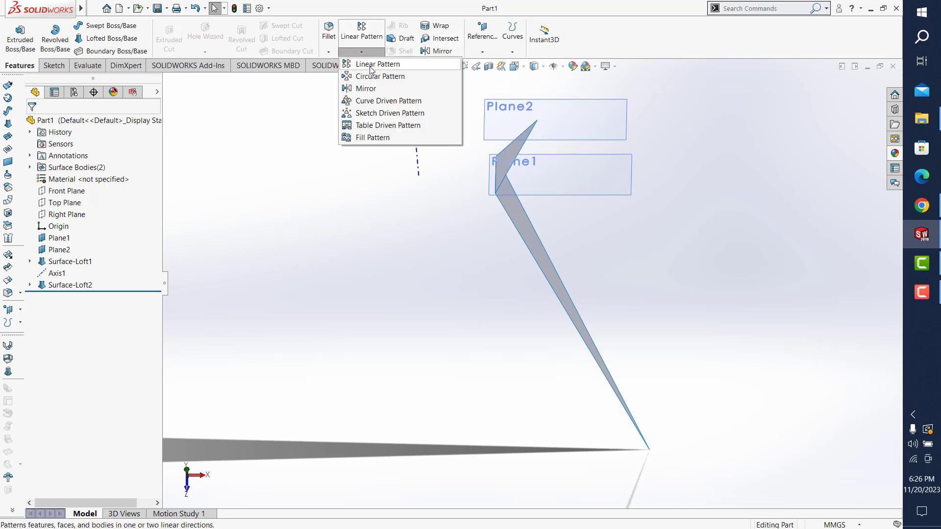
pyautogui.click(375, 77)
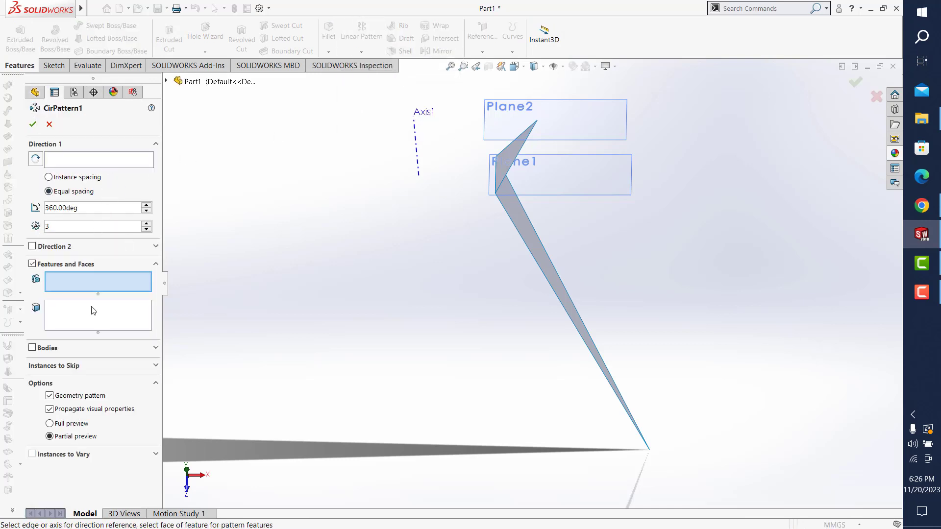
pyautogui.click(50, 348)
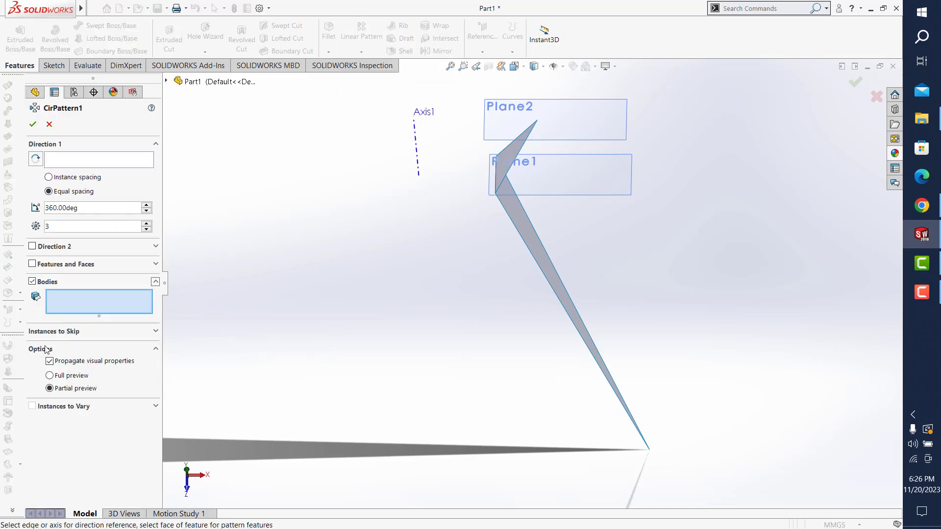
pyautogui.click(518, 146)
pyautogui.click(532, 239)
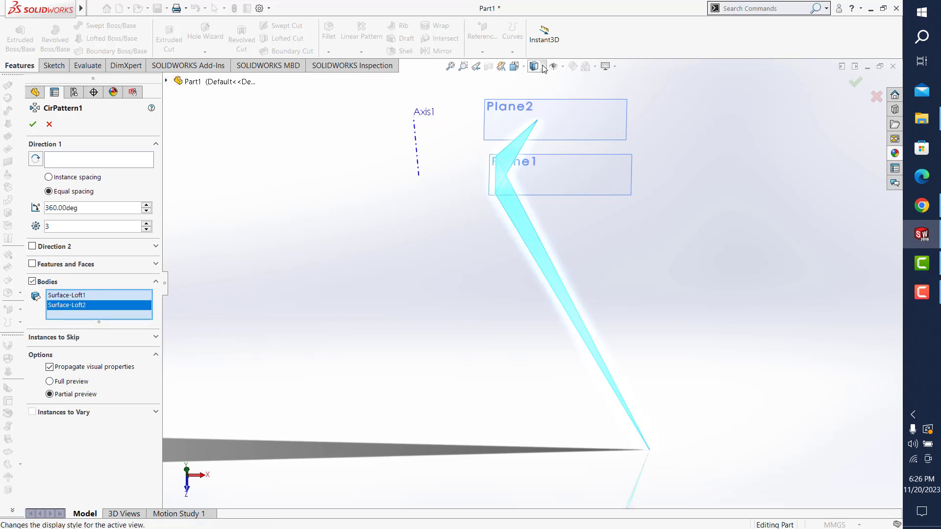
pyautogui.click(82, 158)
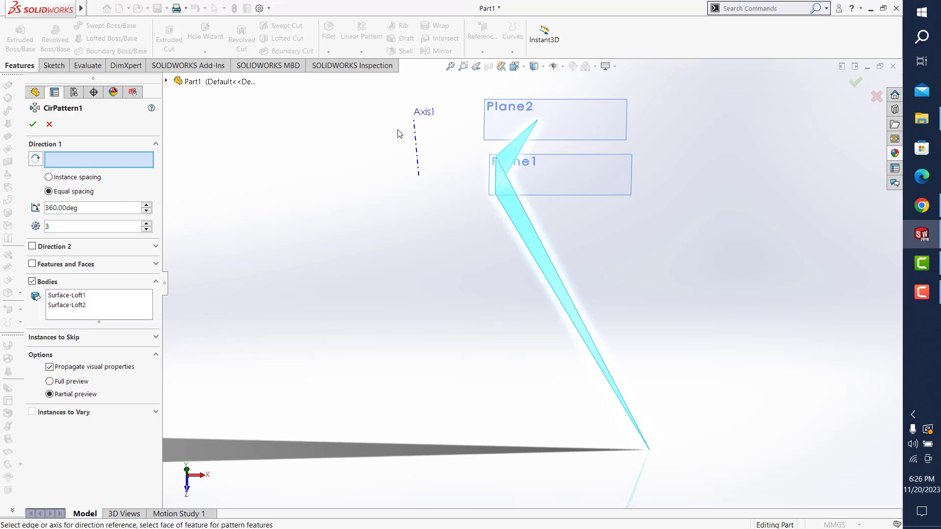
pyautogui.click(415, 135)
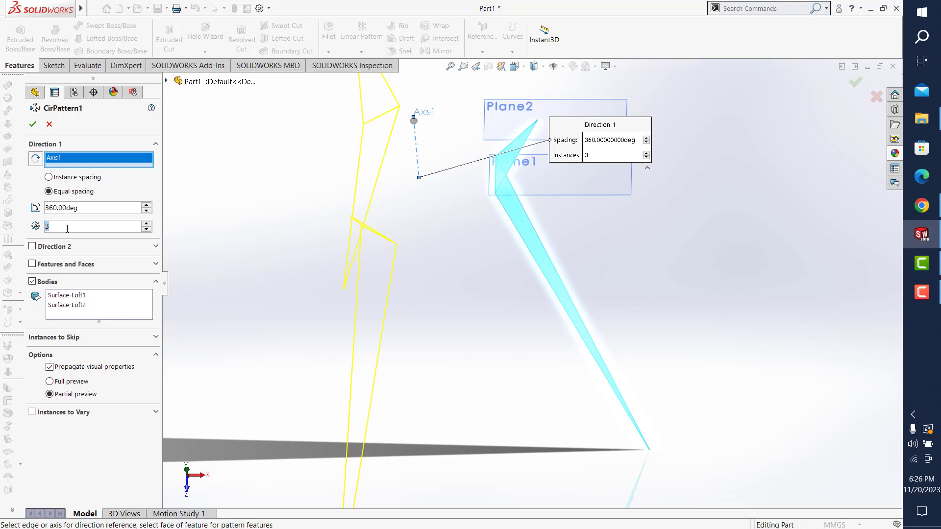
pyautogui.write('12')
pyautogui.press('Return')
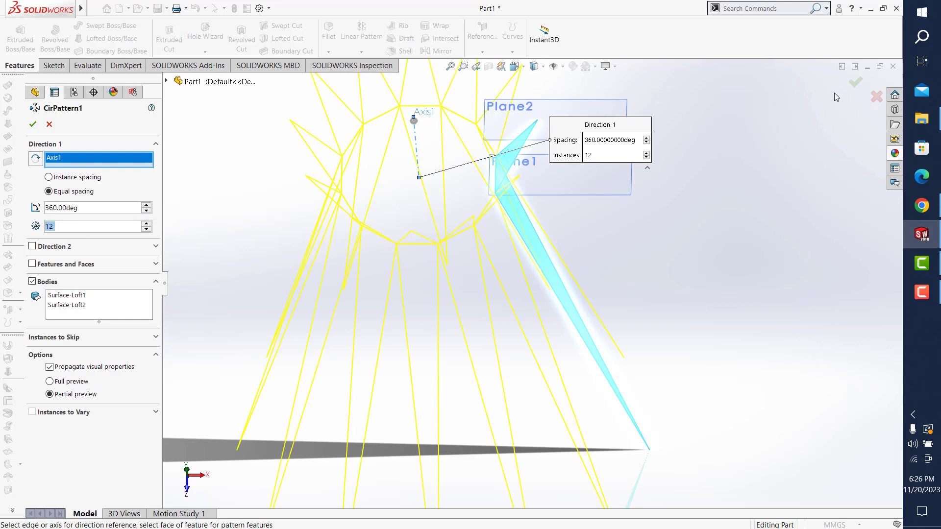
pyautogui.click(846, 87)
pyautogui.moveTo(726, 245); pyautogui.dragTo(483, 83, button='middle')
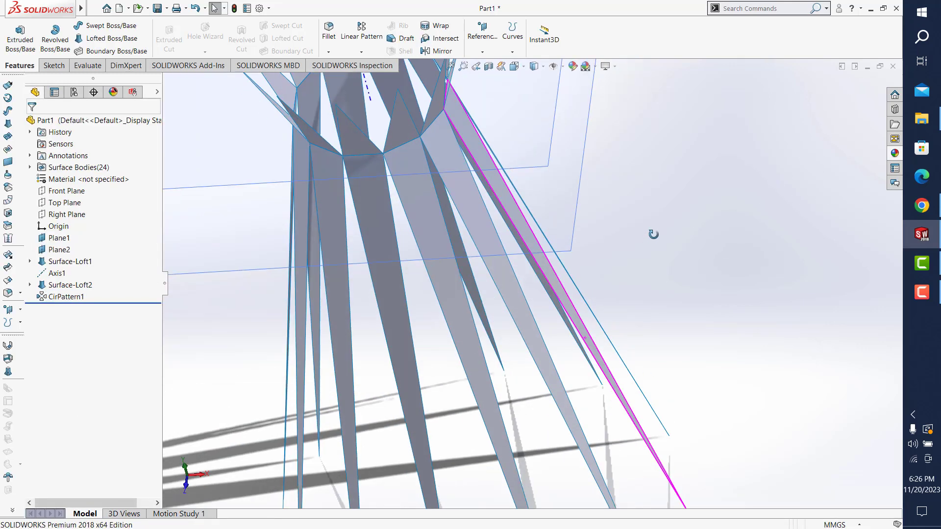
pyautogui.click(450, 66)
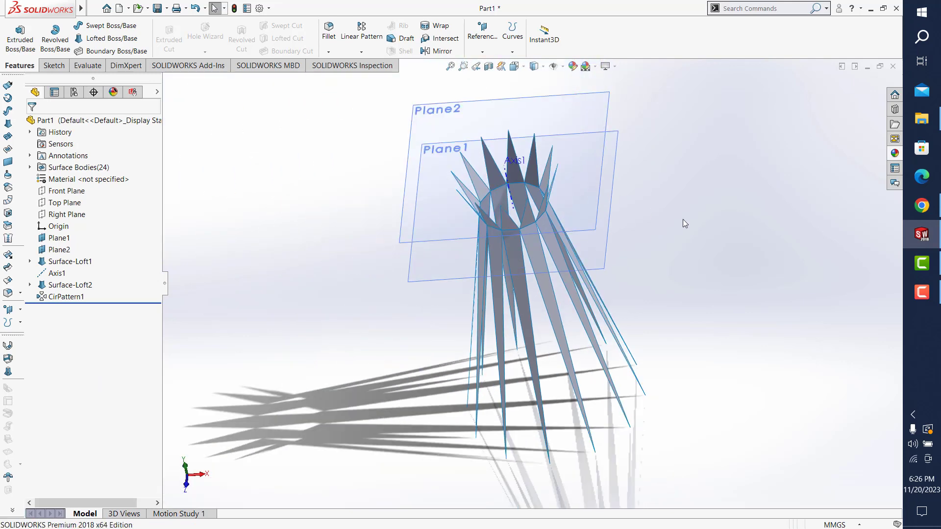
# - Hide Plane1 from the view
pyautogui.click(611, 199)
pyautogui.click(665, 167)
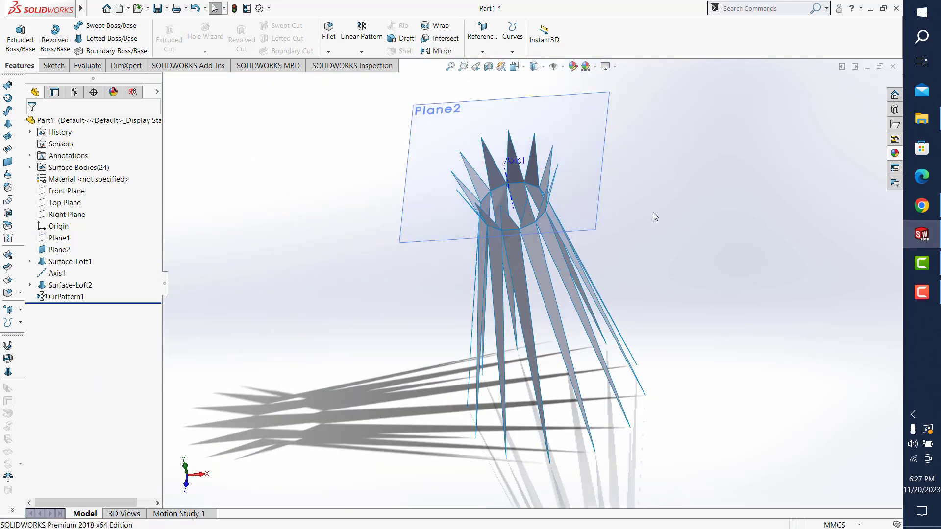
pyautogui.moveTo(653, 212); pyautogui.dragTo(678, 194, button='middle')
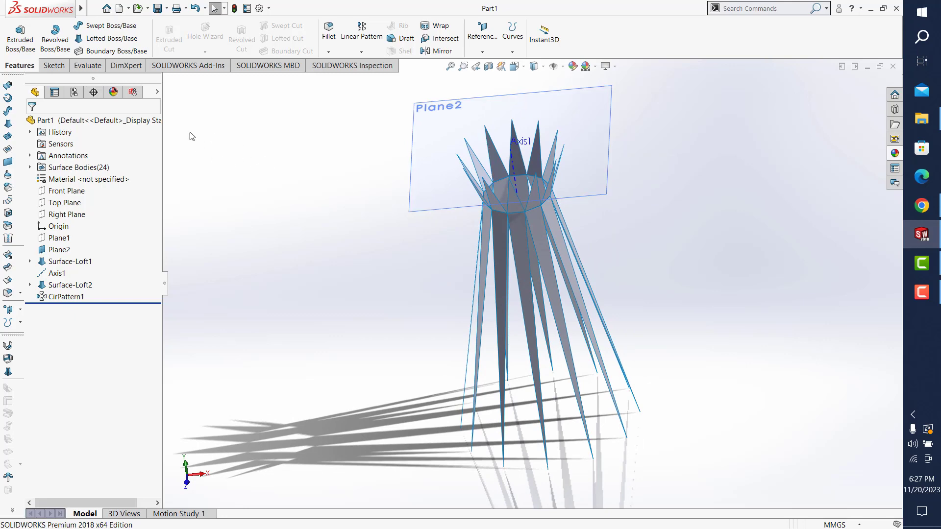
pyautogui.click(43, 68)
pyautogui.click(15, 33)
# - Start Sketch4 on Plane2 and draw two connected lines beside the star's right spike
pyautogui.click(552, 129)
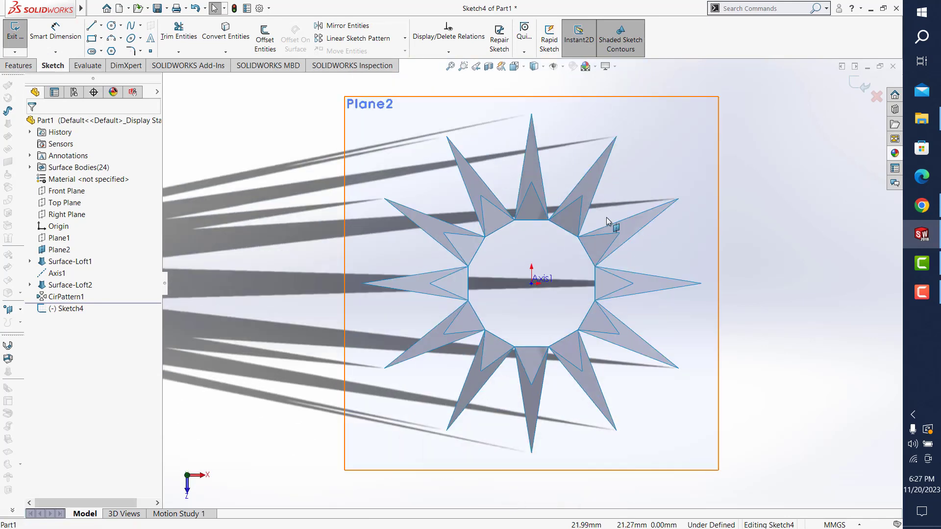
pyautogui.click(91, 25)
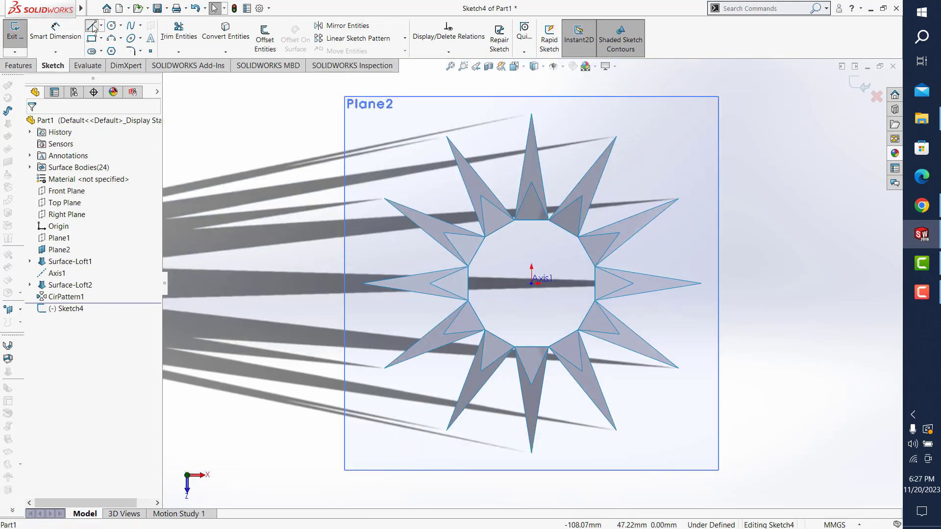
pyautogui.click(620, 233)
pyautogui.click(621, 261)
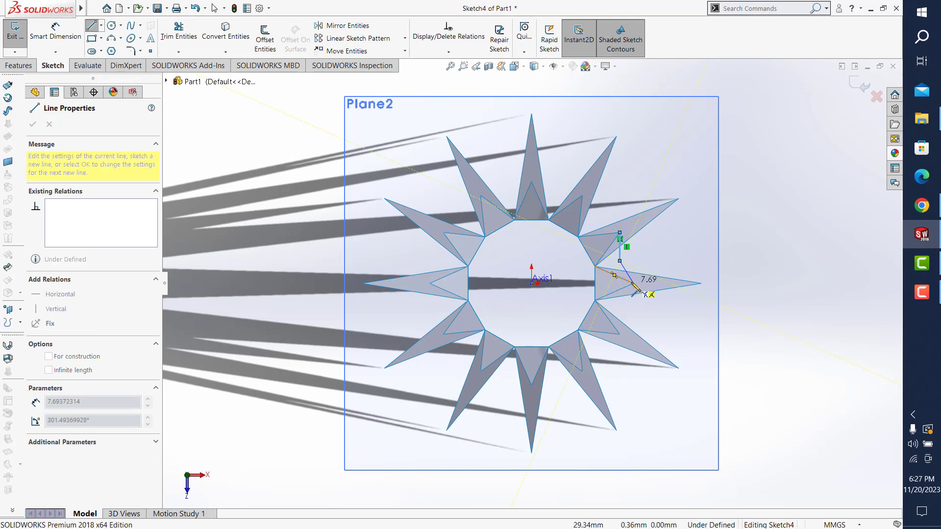
pyautogui.click(634, 283)
pyautogui.press('Escape')
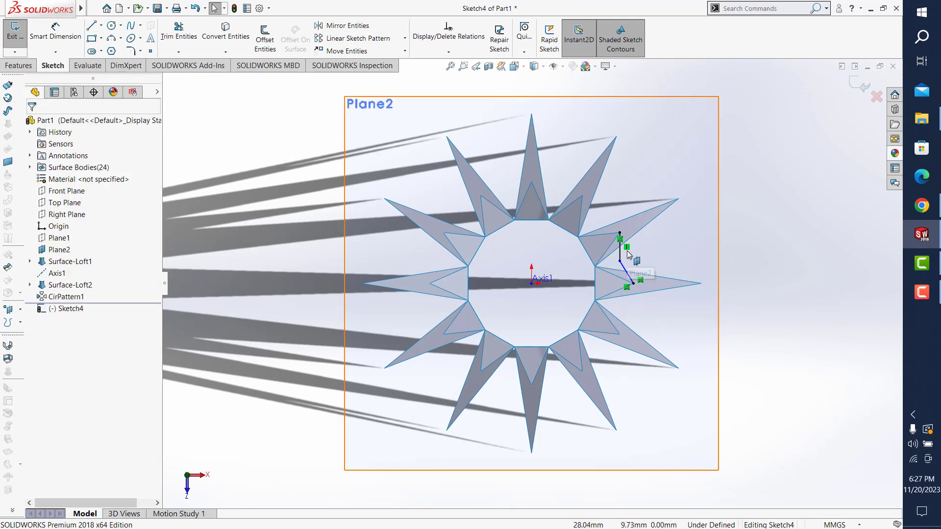
# - Make the two new lines equal and dimension one to 10 mm
pyautogui.moveTo(635, 249); pyautogui.dragTo(612, 269)
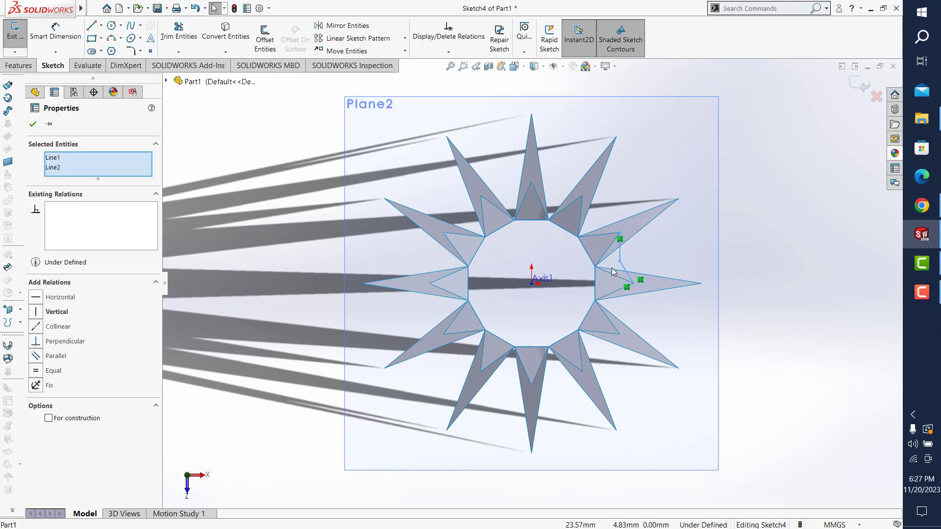
pyautogui.click(37, 372)
pyautogui.click(55, 32)
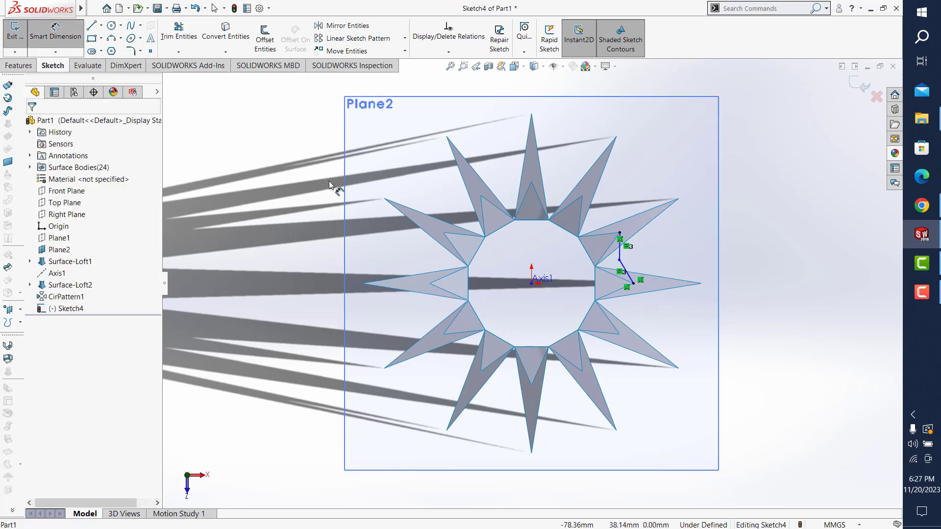
pyautogui.click(630, 273)
pyautogui.click(653, 256)
pyautogui.write('1')
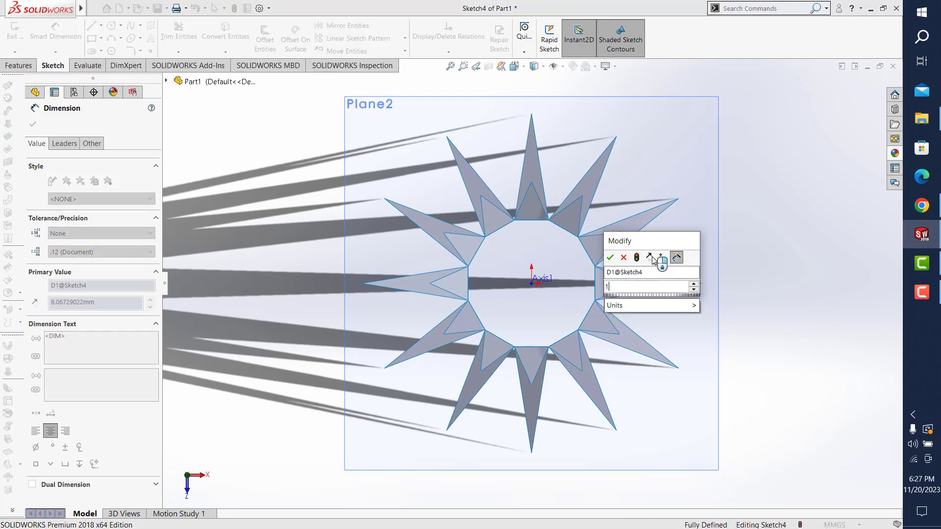
pyautogui.write('0')
pyautogui.press('Return')
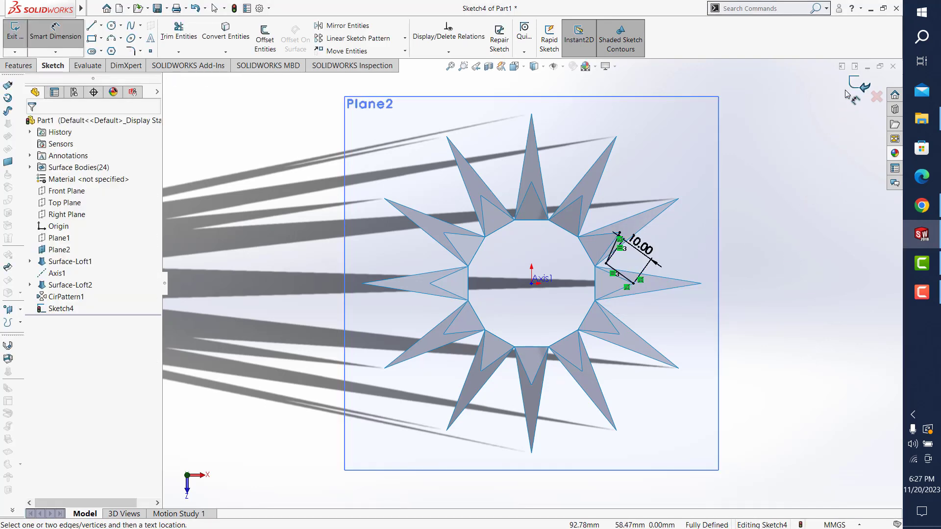
# - Close Sketch4 and reorient the view of the model
pyautogui.click(863, 86)
pyautogui.moveTo(714, 340)
pyautogui.mouseDown(button='middle')
pyautogui.moveTo(682, 301)
pyautogui.moveTo(767, 169)
pyautogui.mouseUp(button='middle')
pyautogui.click(767, 169)
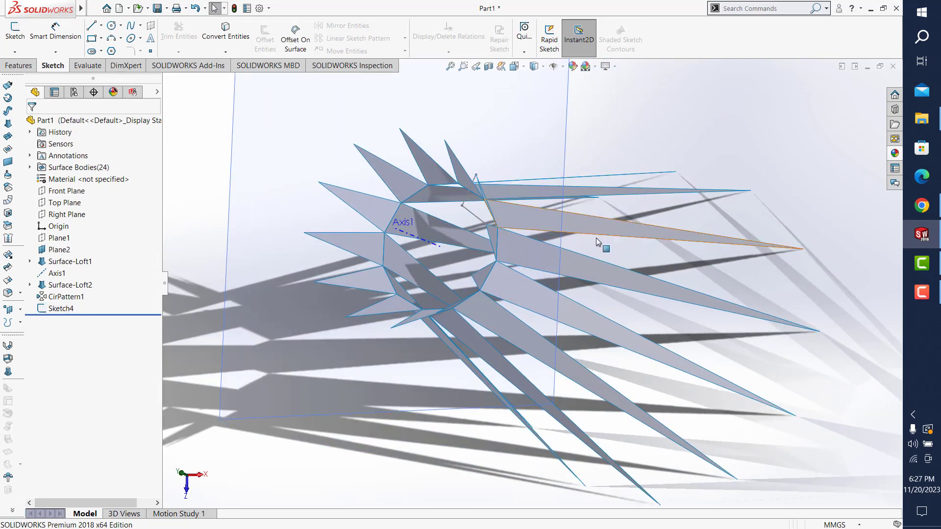
pyautogui.moveTo(603, 246); pyautogui.dragTo(576, 192, button='middle')
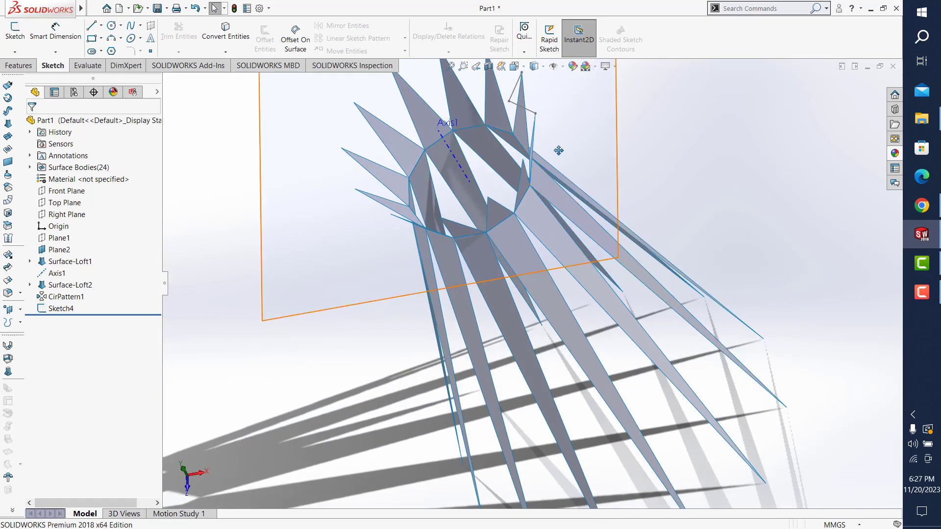
pyautogui.scroll(1, 564, 154)
pyautogui.scroll(1, 574, 162)
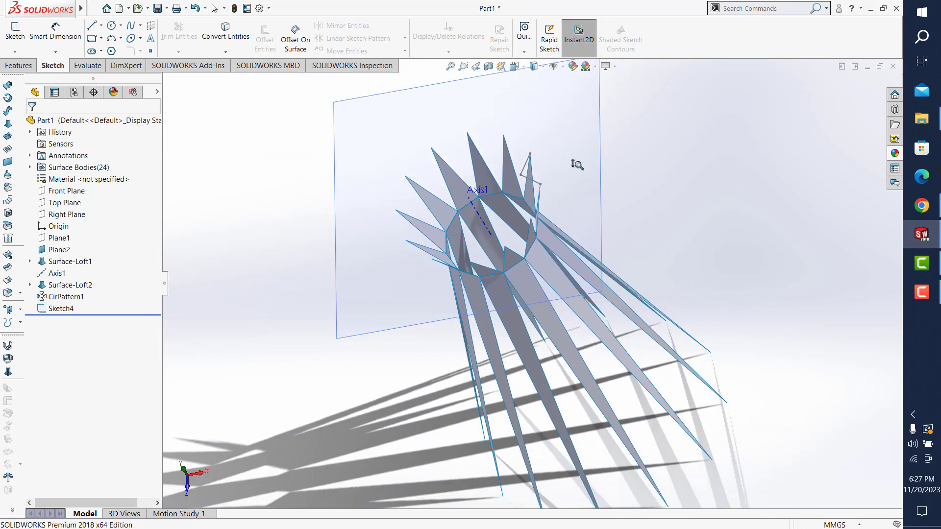
pyautogui.click(29, 66)
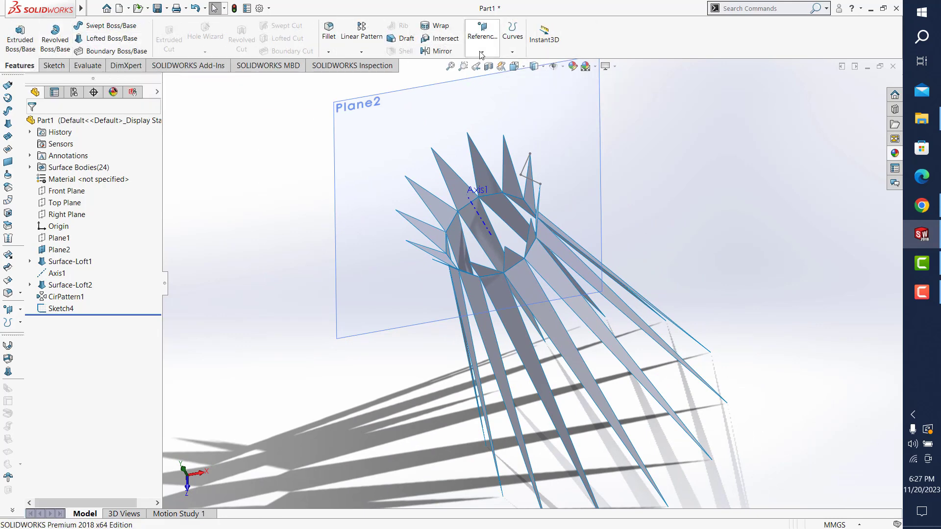
# - Attempt a reference point on a spike vertex, then cancel it when it fails
pyautogui.click(512, 51)
pyautogui.click(483, 51)
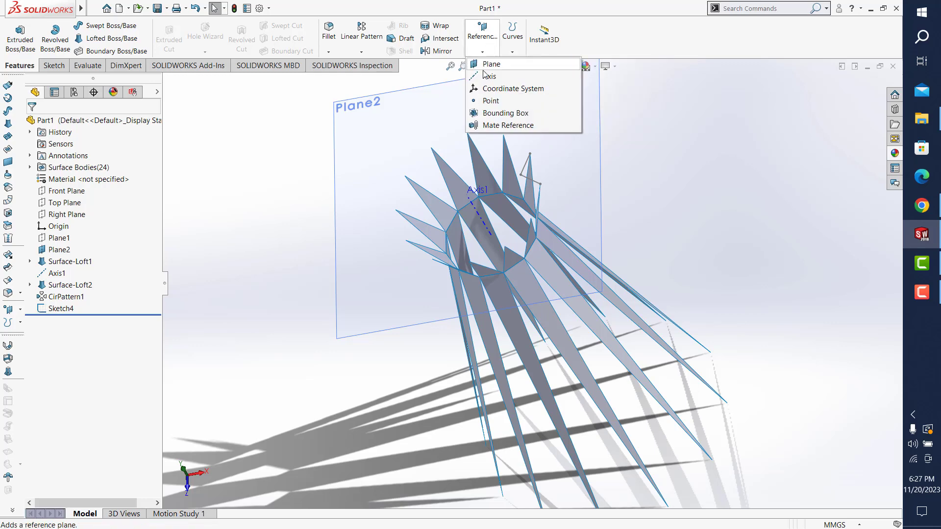
pyautogui.click(491, 99)
pyautogui.moveTo(608, 161); pyautogui.dragTo(552, 221, button='middle')
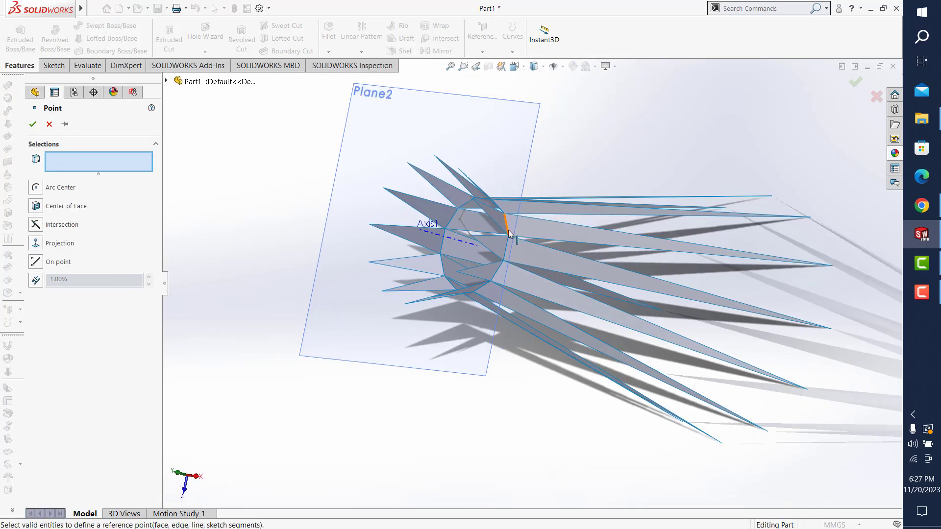
pyautogui.click(509, 236)
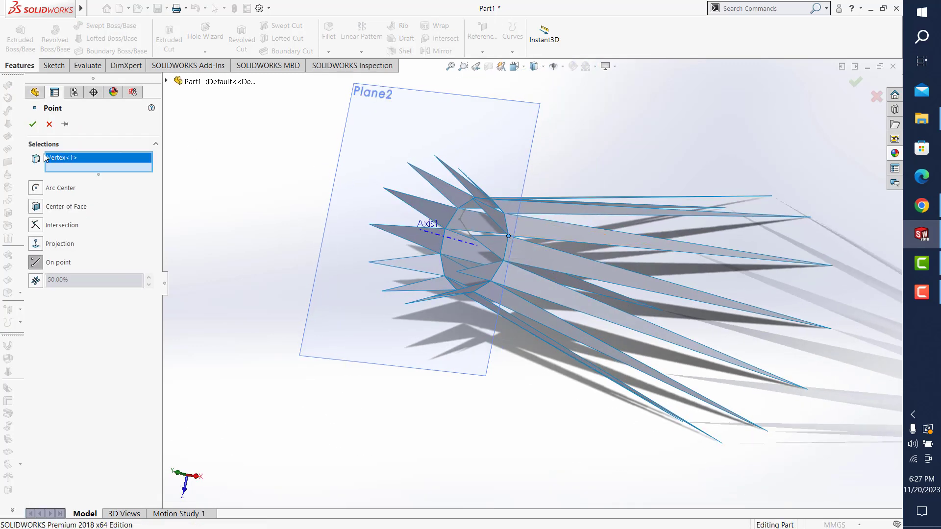
pyautogui.click(31, 125)
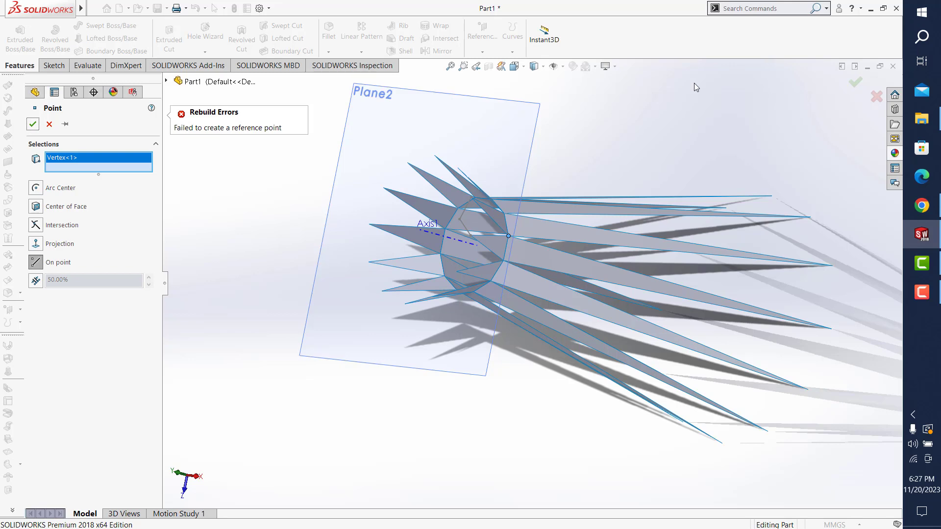
pyautogui.click(49, 124)
# - Create Sketch5 on Plane2 with a single point on the spike vertex and close it
pyautogui.moveTo(536, 198)
pyautogui.mouseDown(button='middle')
pyautogui.moveTo(548, 162)
pyautogui.moveTo(553, 170)
pyautogui.moveTo(268, 221)
pyautogui.mouseUp(button='middle')
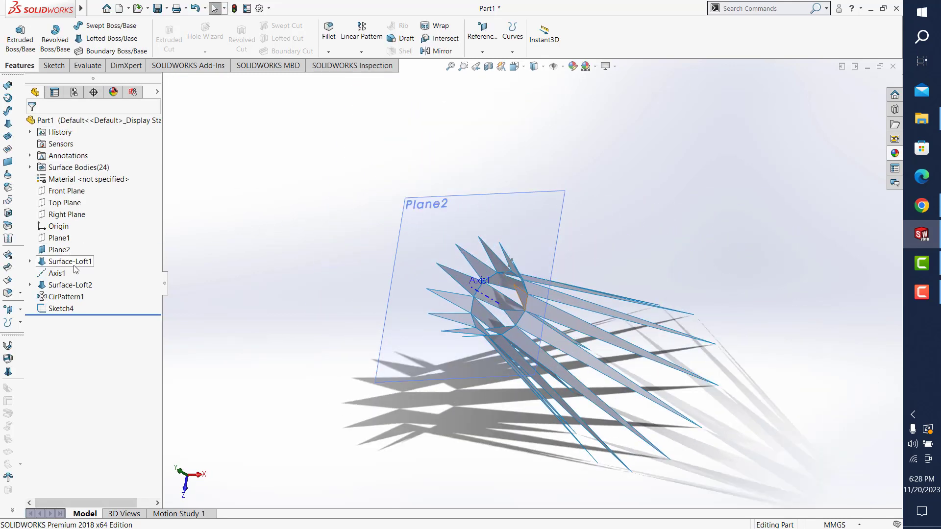
pyautogui.click(54, 66)
pyautogui.click(15, 31)
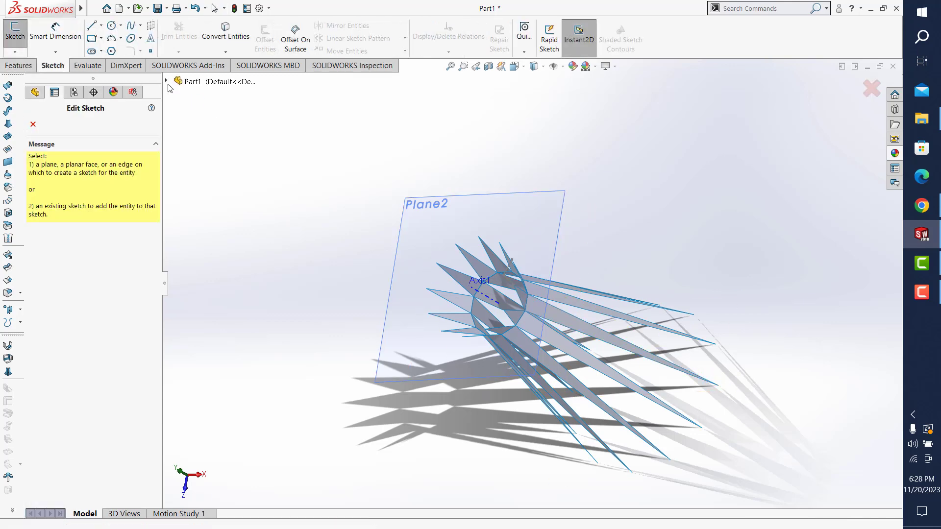
pyautogui.click(167, 81)
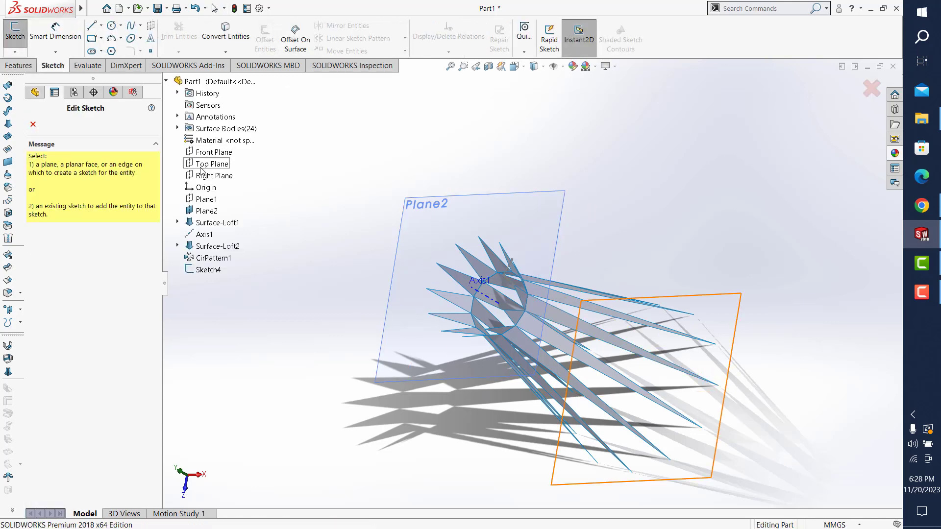
pyautogui.click(207, 211)
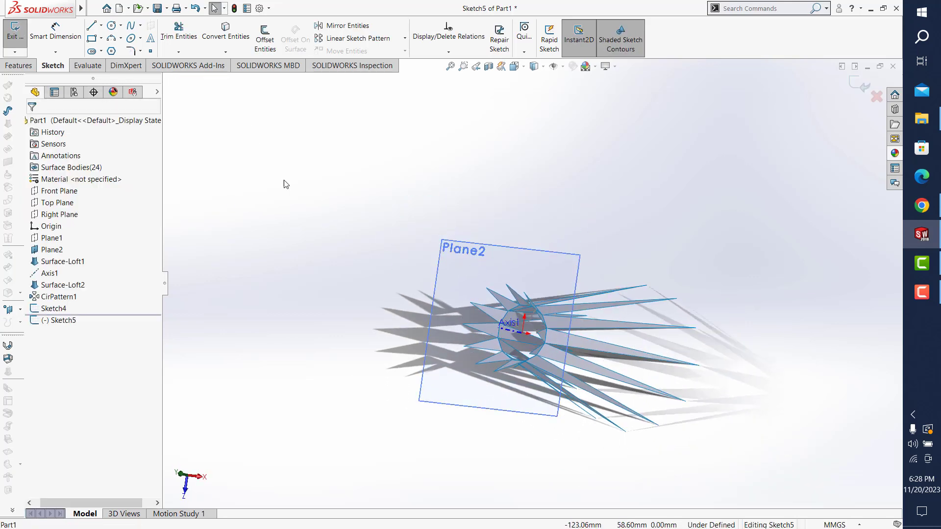
pyautogui.click(151, 51)
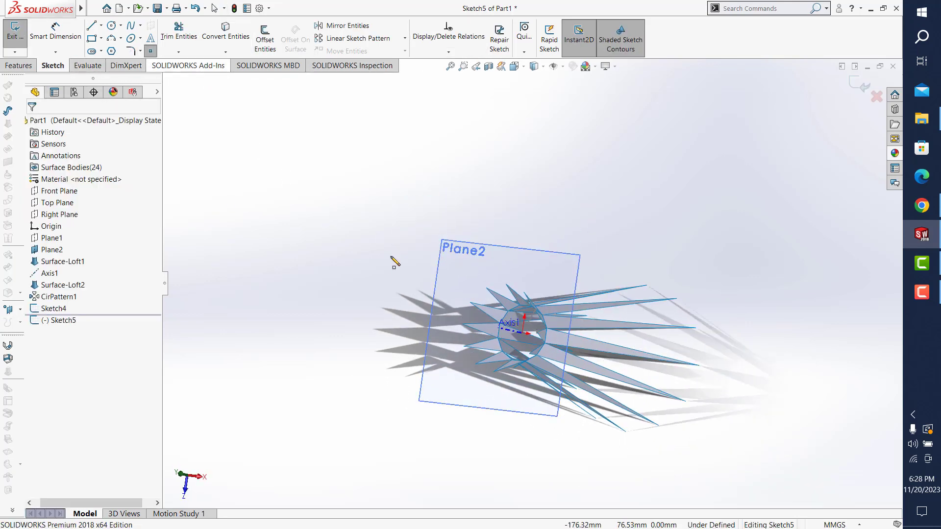
pyautogui.click(548, 329)
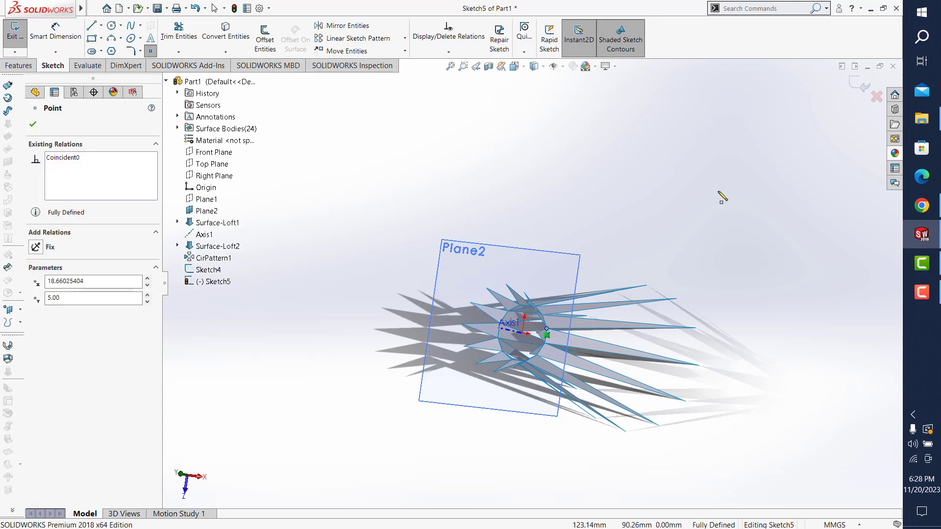
pyautogui.click(858, 88)
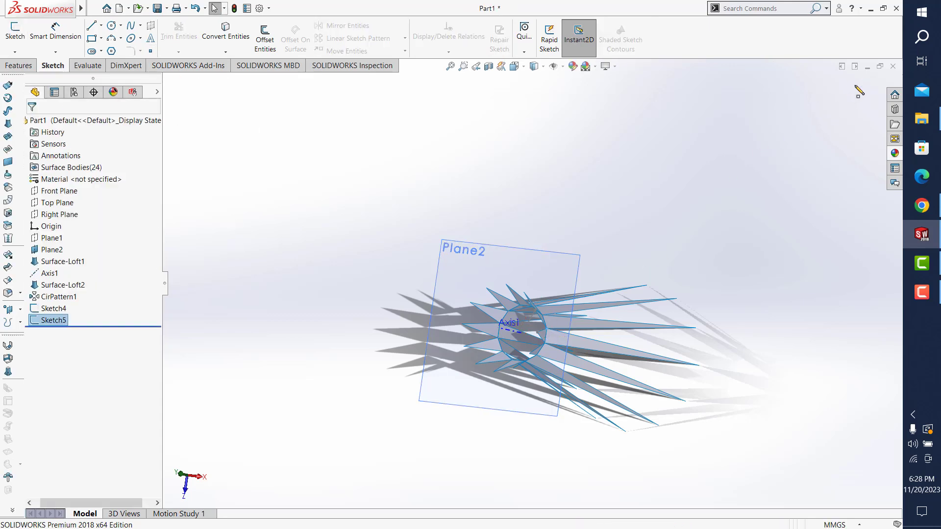
pyautogui.moveTo(662, 273); pyautogui.dragTo(592, 245, button='middle')
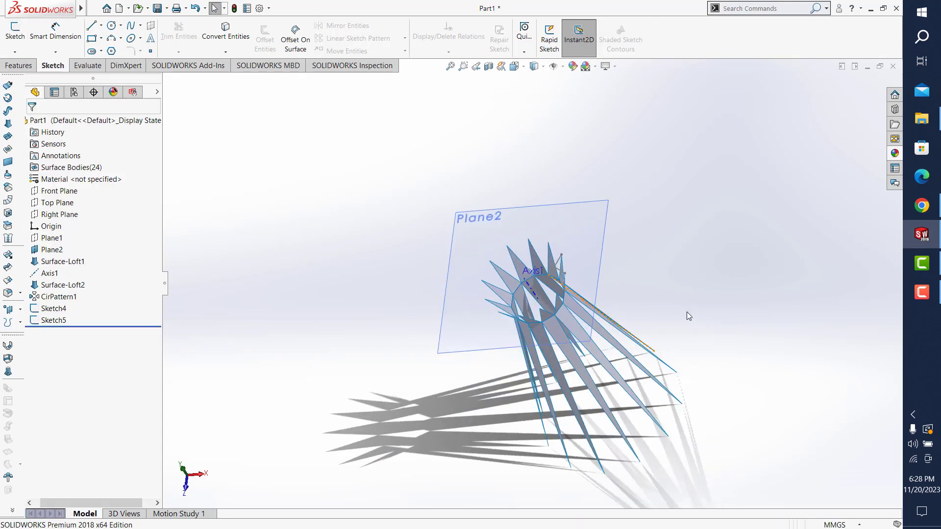
# - Loft Surface-Loft3 from the Sketch4 profile to the Sketch5 point
pyautogui.scroll(-3, 689, 316)
pyautogui.scroll(-3, 668, 275)
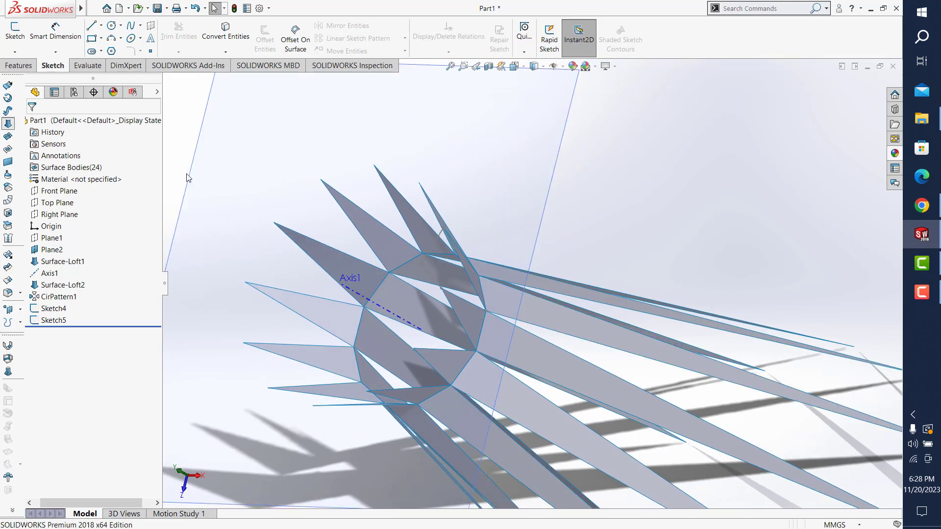
pyautogui.click(439, 240)
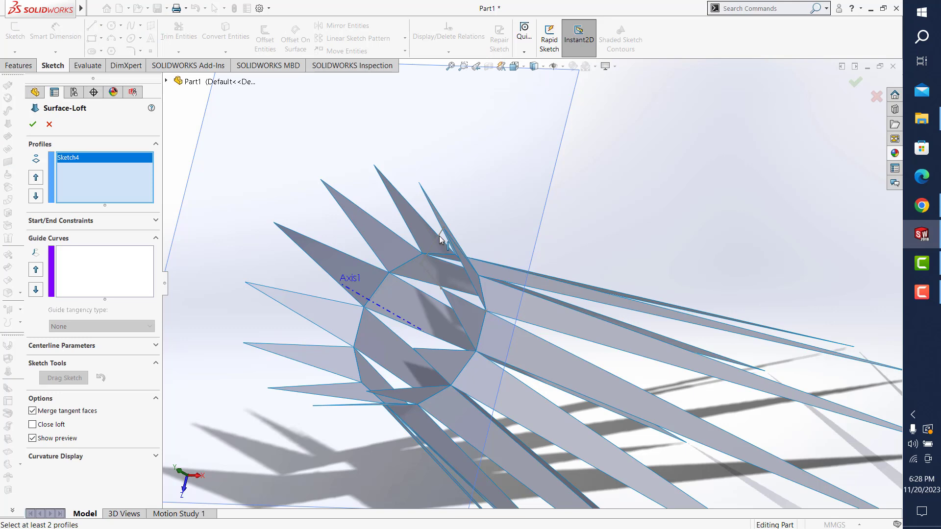
pyautogui.click(485, 311)
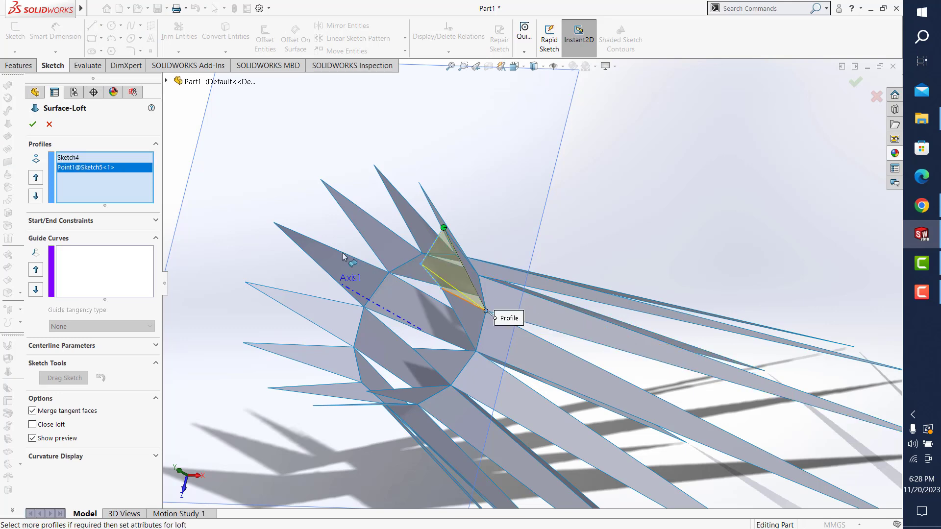
pyautogui.click(33, 124)
# - Zoom to fit the model and hide Plane2
pyautogui.moveTo(565, 225); pyautogui.dragTo(502, 112, button='middle')
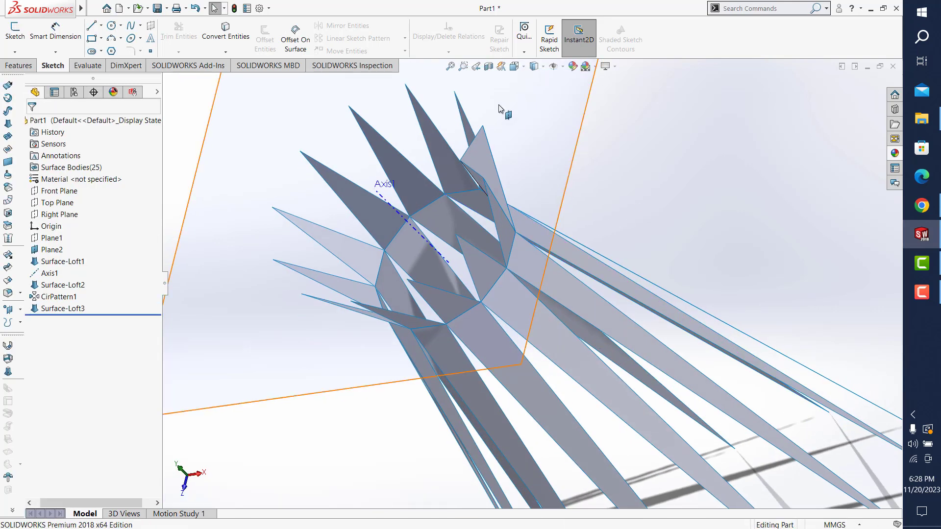
pyautogui.click(451, 67)
pyautogui.click(525, 129)
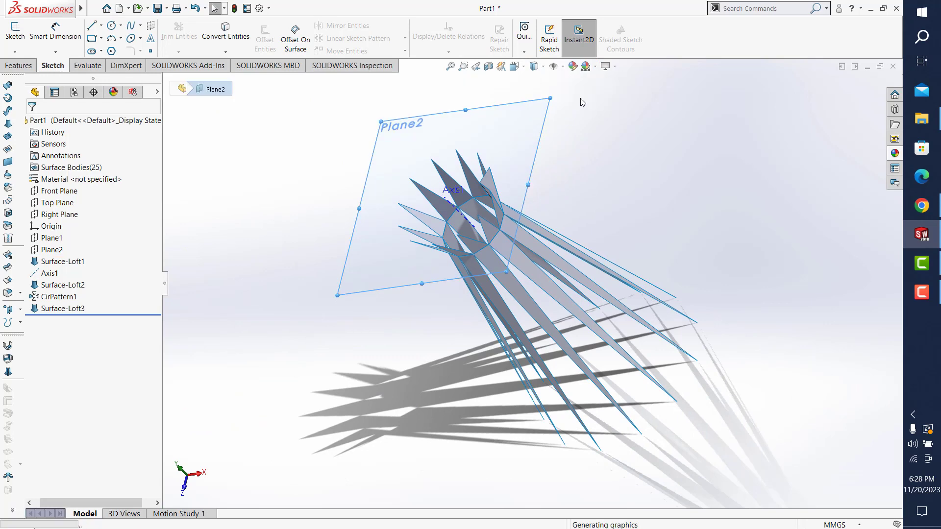
pyautogui.click(639, 212)
pyautogui.moveTo(638, 213); pyautogui.dragTo(563, 239, button='middle')
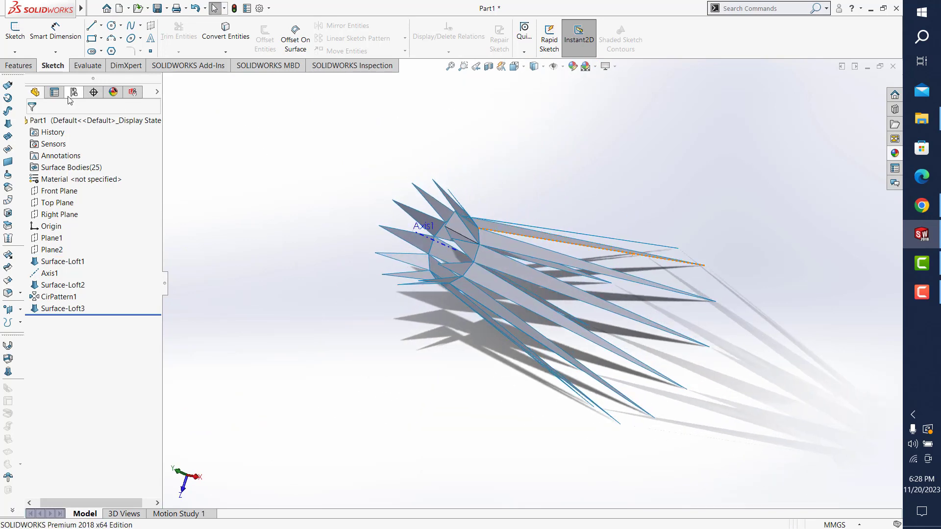
pyautogui.click(15, 34)
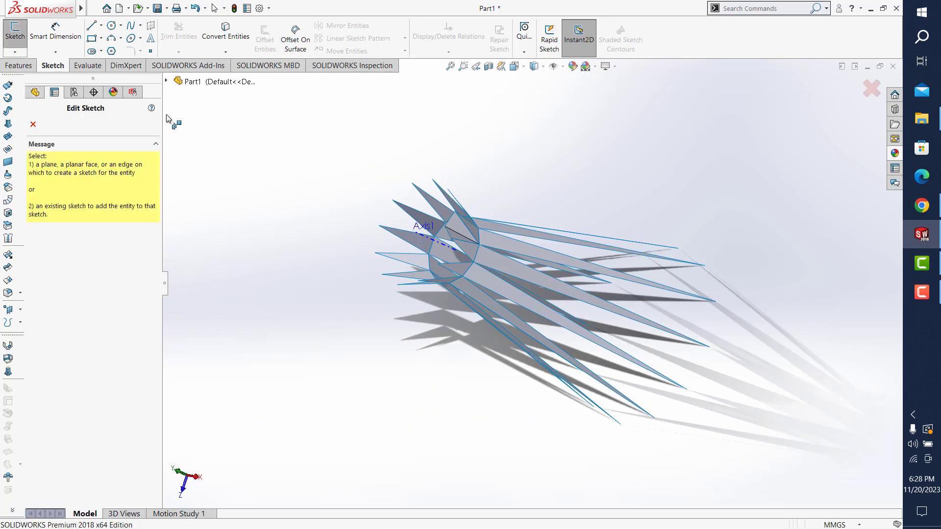
# - Start Sketch6 on the Top Plane with two zigzag lines between adjacent star tips
pyautogui.click(167, 81)
pyautogui.click(198, 167)
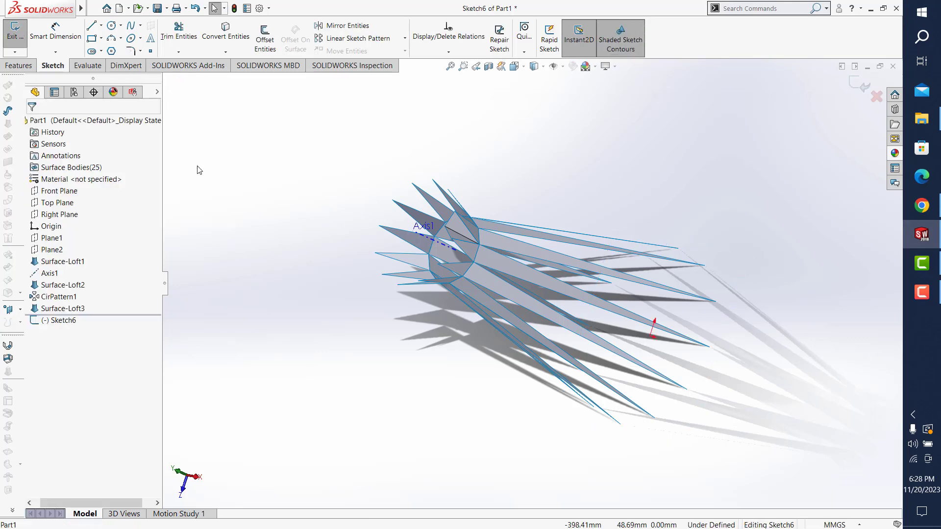
pyautogui.click(91, 26)
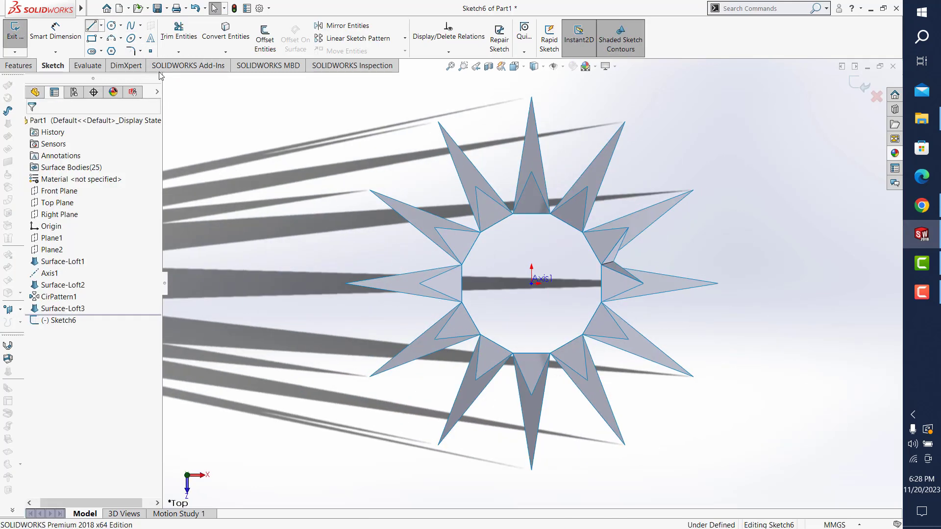
pyautogui.click(693, 190)
pyautogui.click(680, 247)
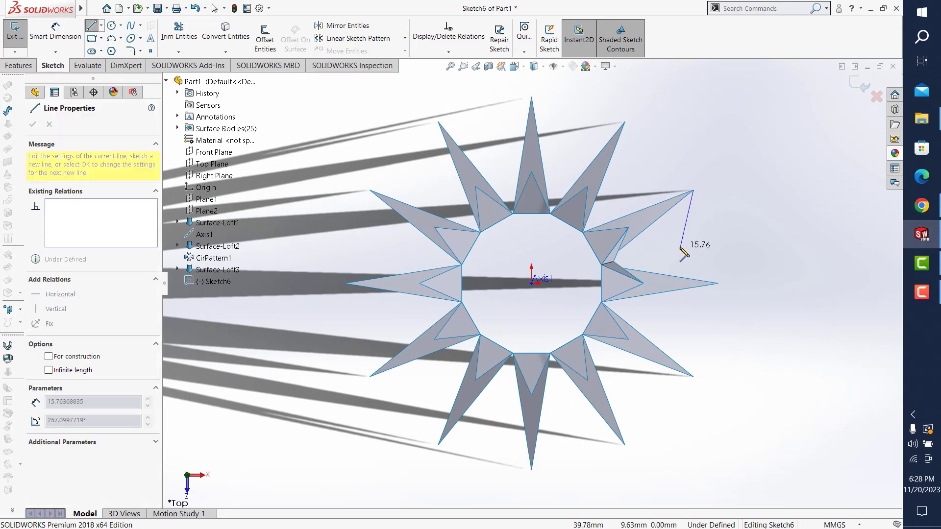
pyautogui.click(719, 283)
pyautogui.press('Escape')
# - Make the two zigzag lines equal, dimension one to 15 mm, and exit the sketch
pyautogui.moveTo(712, 218); pyautogui.dragTo(663, 260)
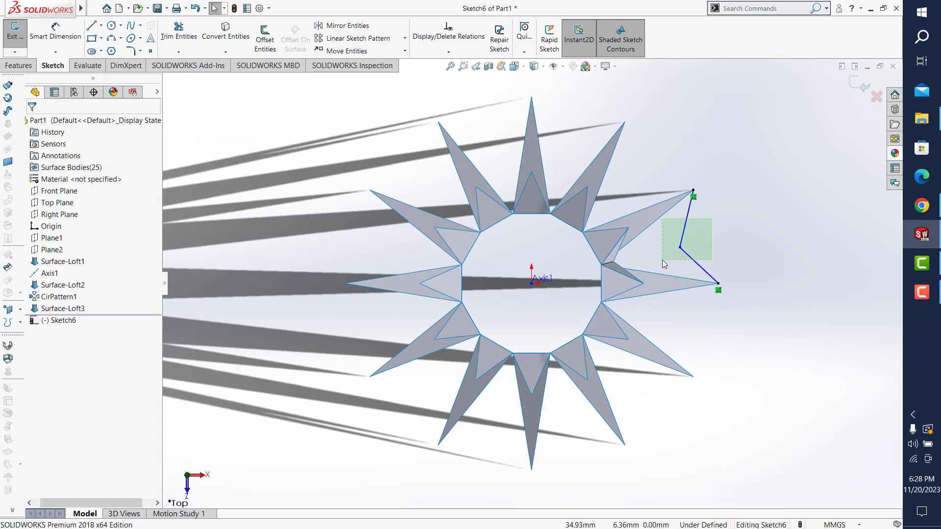
pyautogui.click(35, 371)
pyautogui.press('Escape')
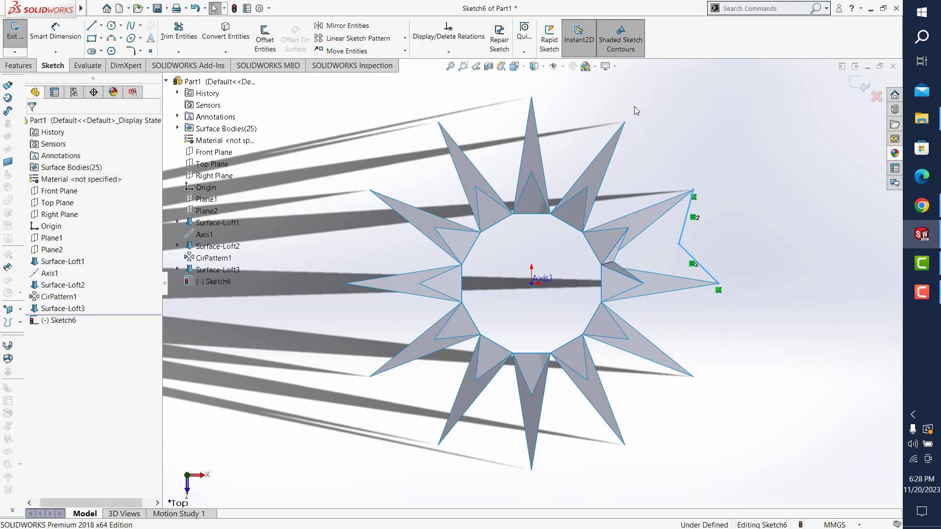
pyautogui.click(50, 28)
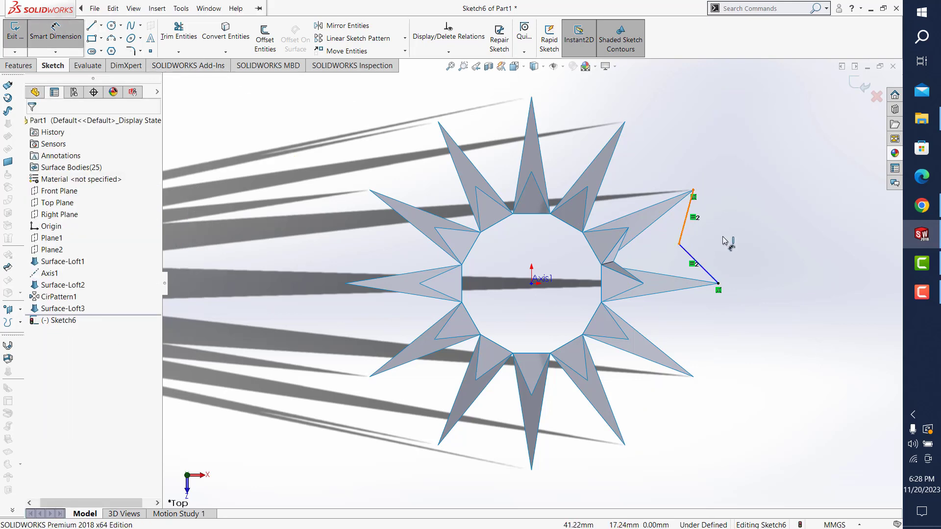
pyautogui.click(686, 218)
pyautogui.click(734, 259)
pyautogui.write('15')
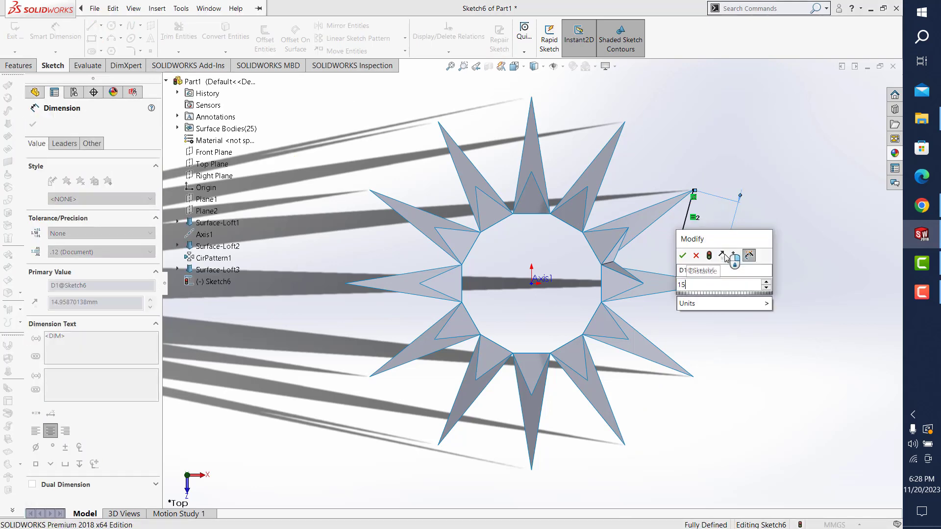
pyautogui.press('Return')
pyautogui.click(859, 83)
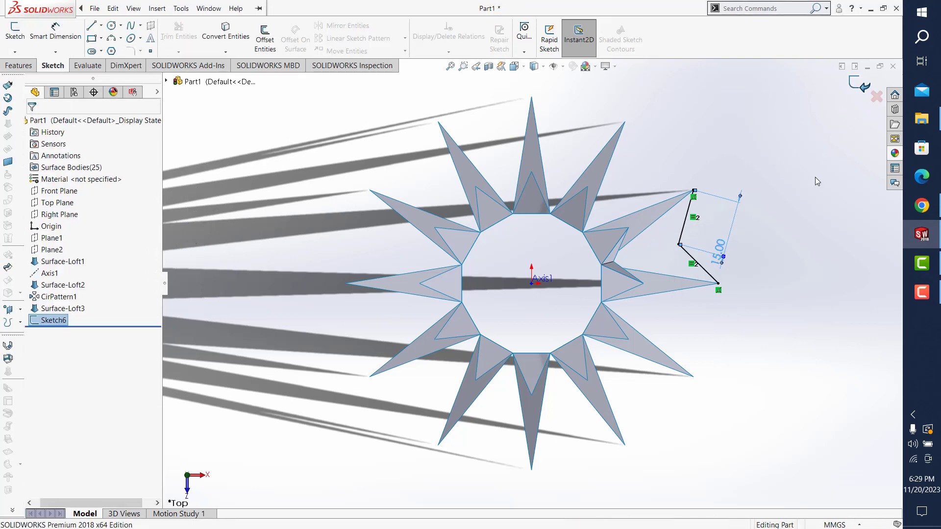
pyautogui.moveTo(746, 221); pyautogui.dragTo(725, 204, button='middle')
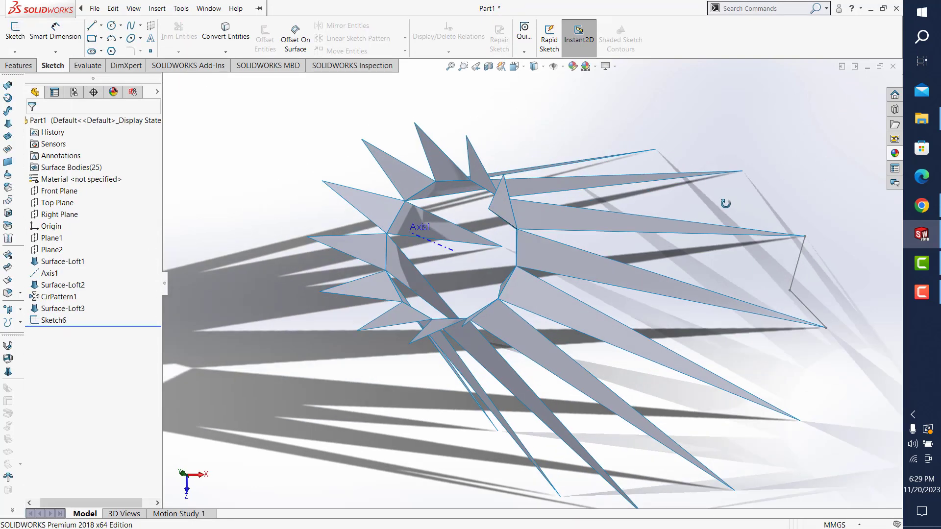
# - Create Sketch7 on Plane2 holding a single point at the inner ring vertex
pyautogui.click(14, 40)
pyautogui.click(166, 82)
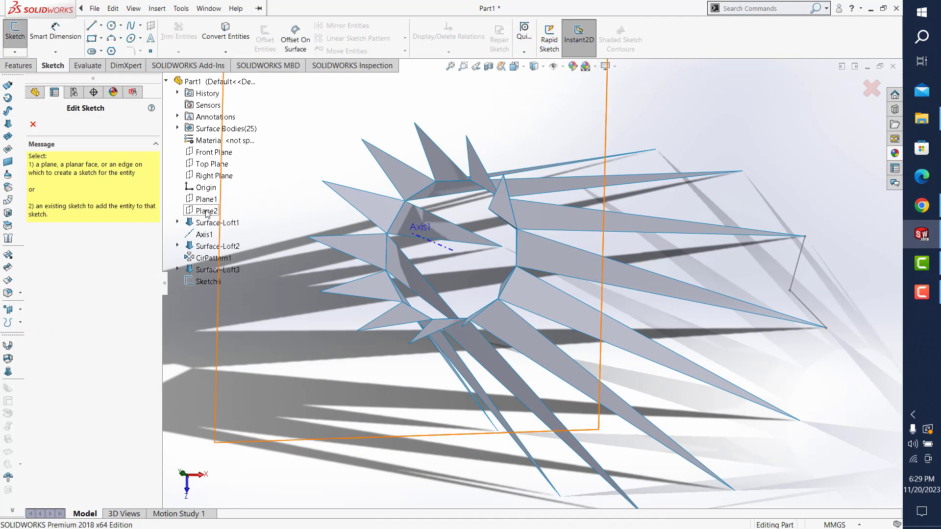
pyautogui.click(206, 211)
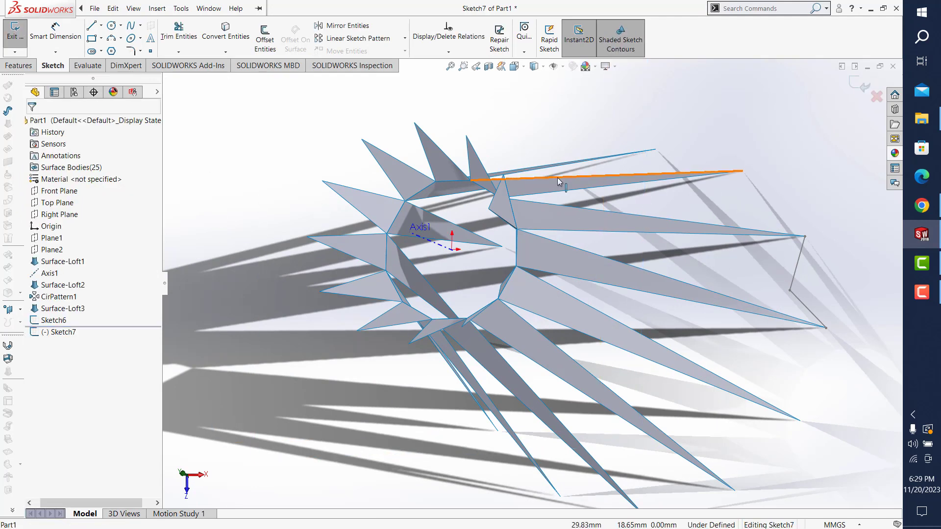
pyautogui.moveTo(559, 184); pyautogui.dragTo(549, 202, button='middle')
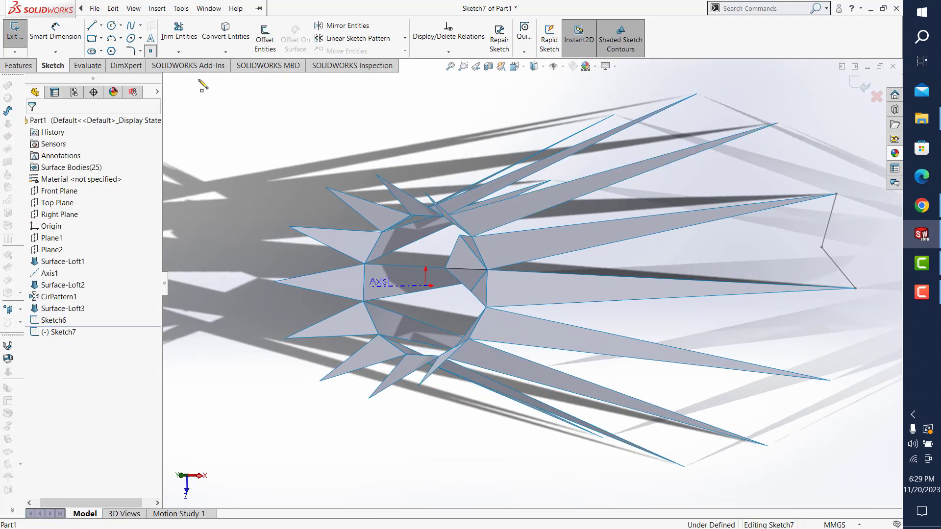
pyautogui.click(488, 270)
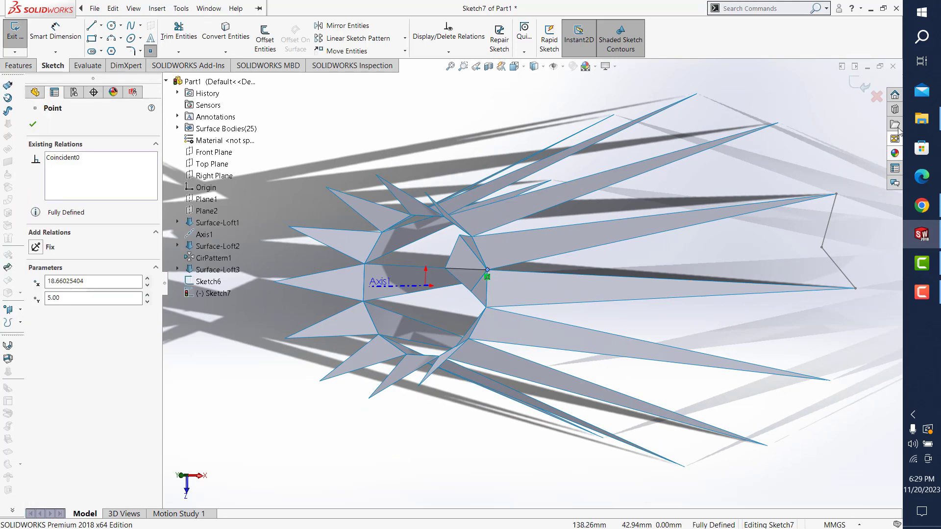
pyautogui.click(863, 89)
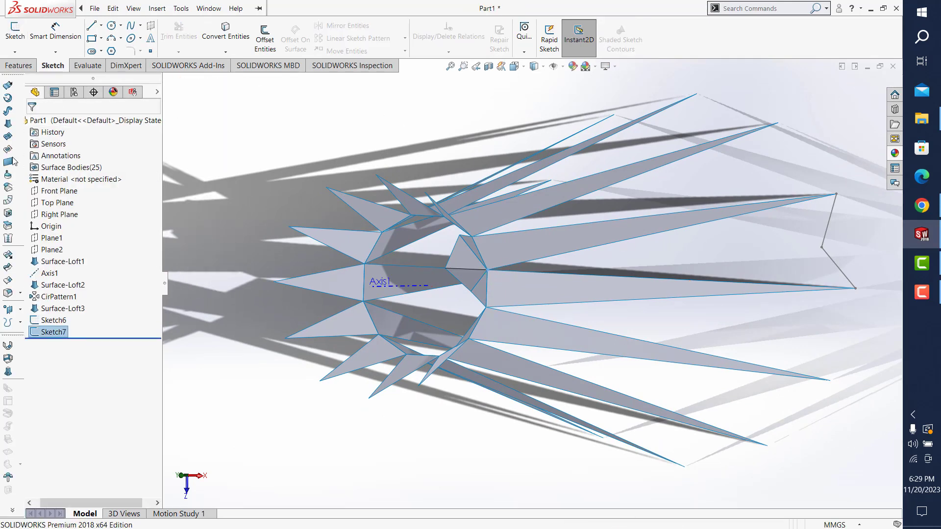
# - Loft a surface from the Sketch7 point to the Sketch6 zigzag profile
pyautogui.click(8, 124)
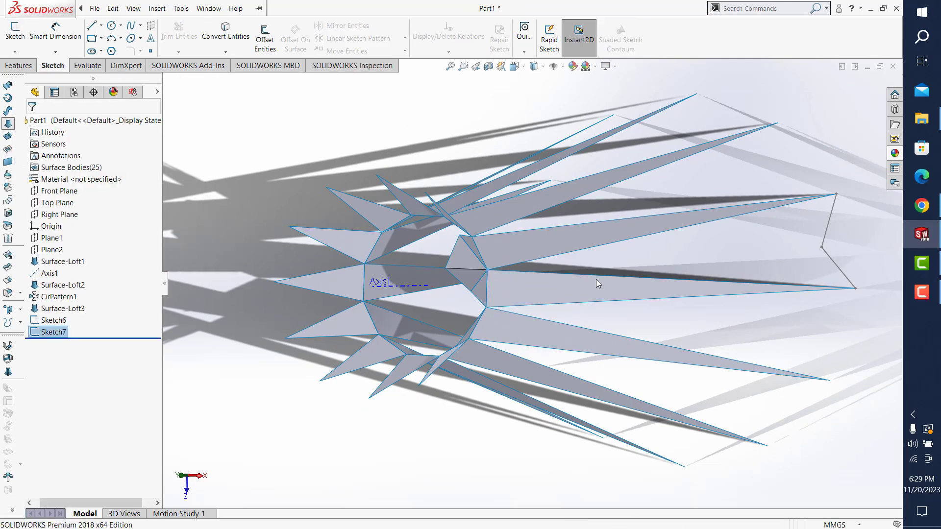
pyautogui.click(831, 223)
pyautogui.click(855, 83)
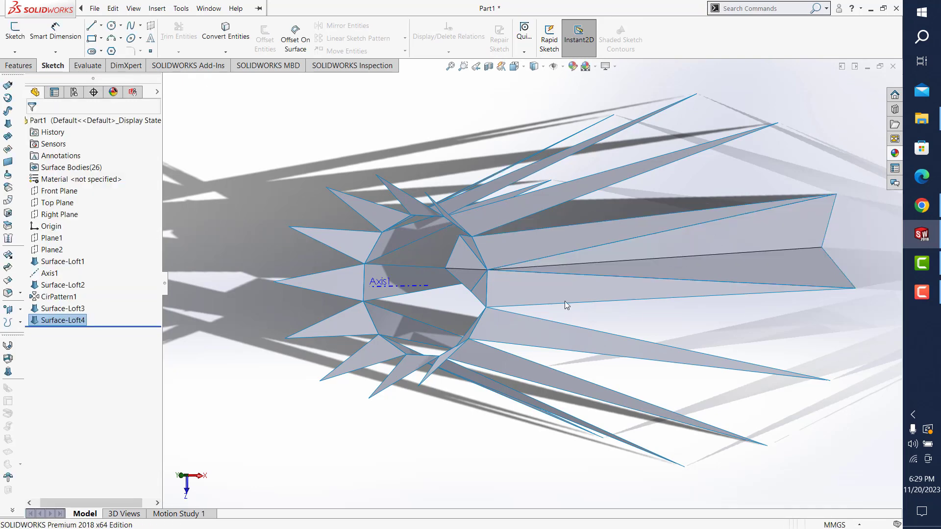
pyautogui.moveTo(562, 305); pyautogui.dragTo(638, 216, button='middle')
pyautogui.click(454, 74)
pyautogui.moveTo(475, 111); pyautogui.dragTo(356, 211, button='middle')
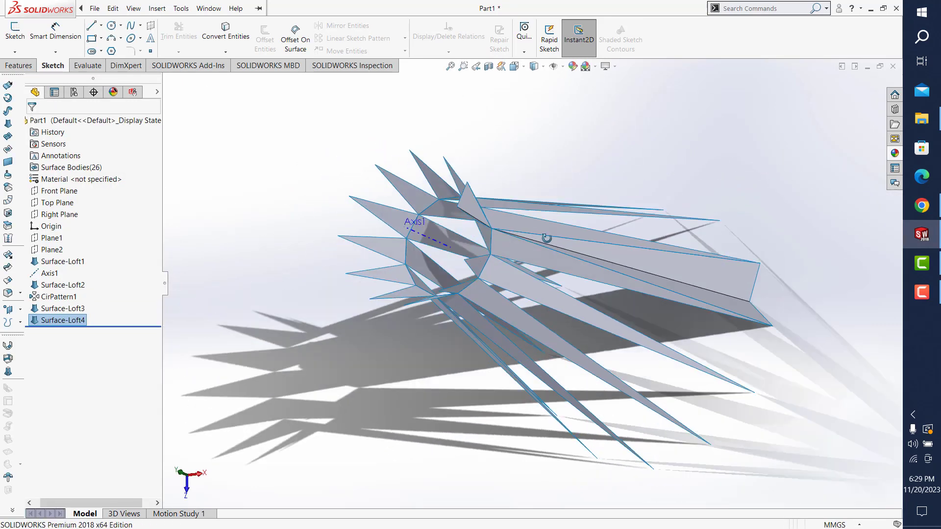
pyautogui.click(268, 130)
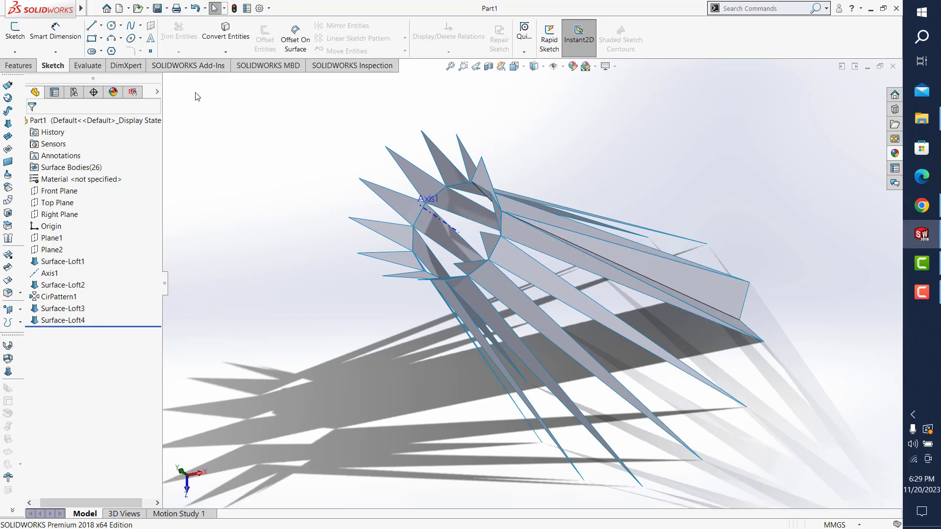
pyautogui.click(19, 64)
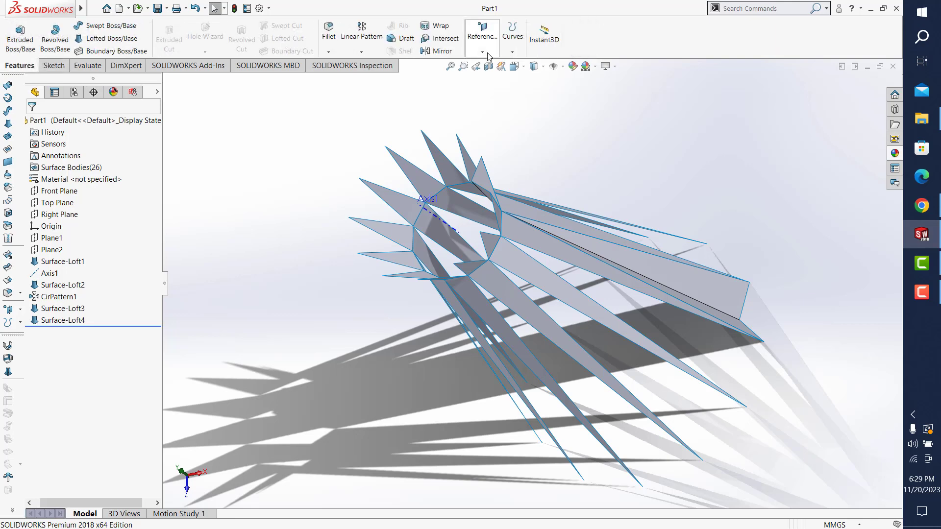
# - Create CirPattern2 repeating bodies Surface-Loft3 and Surface-Loft4 12 times around Axis1
pyautogui.click(362, 51)
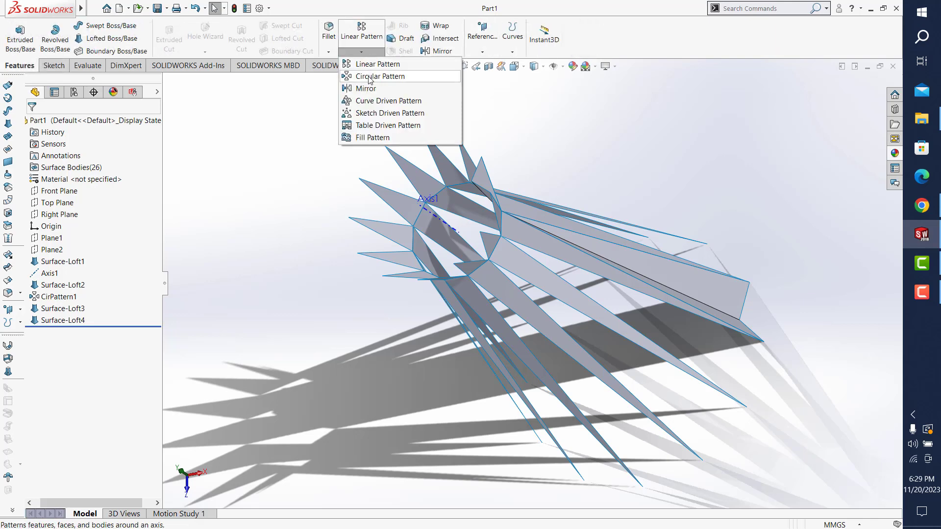
pyautogui.click(374, 76)
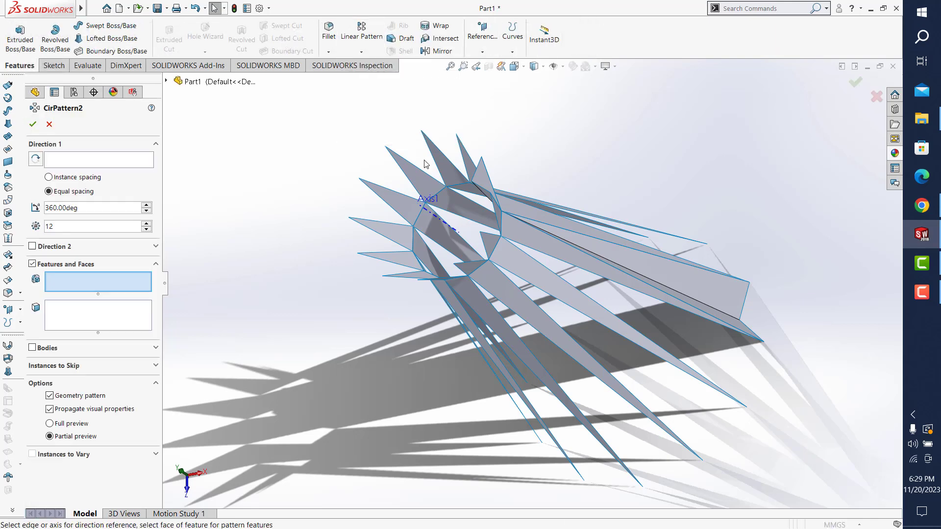
pyautogui.click(114, 165)
pyautogui.click(443, 230)
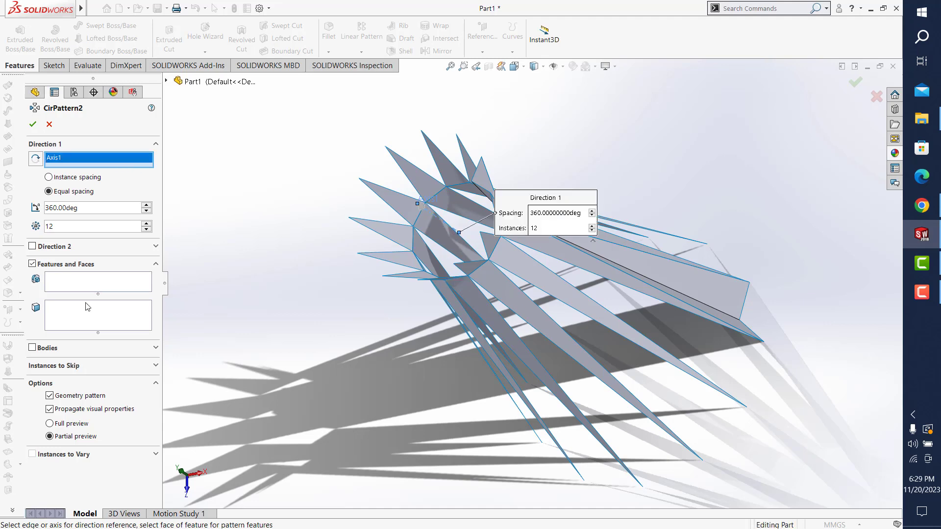
pyautogui.click(54, 349)
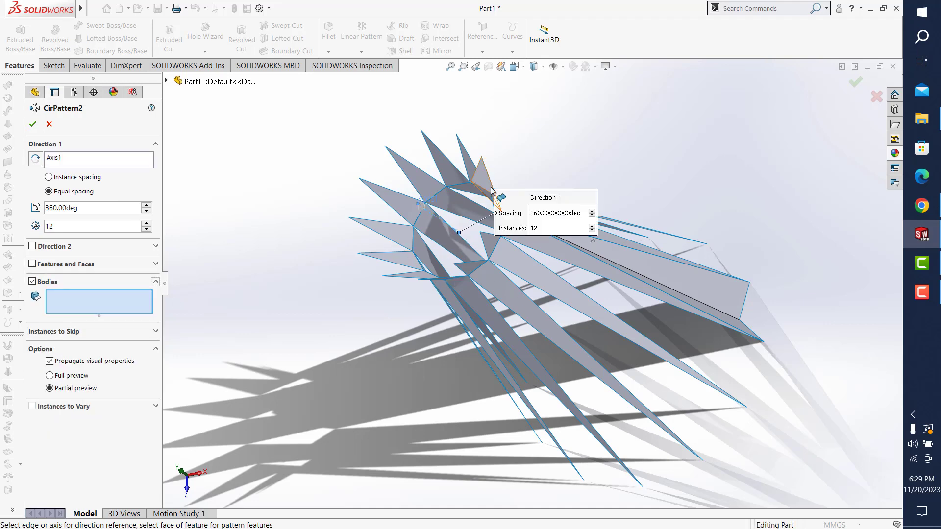
pyautogui.moveTo(492, 191); pyautogui.dragTo(450, 236, button='middle')
pyautogui.click(424, 248)
pyautogui.click(609, 273)
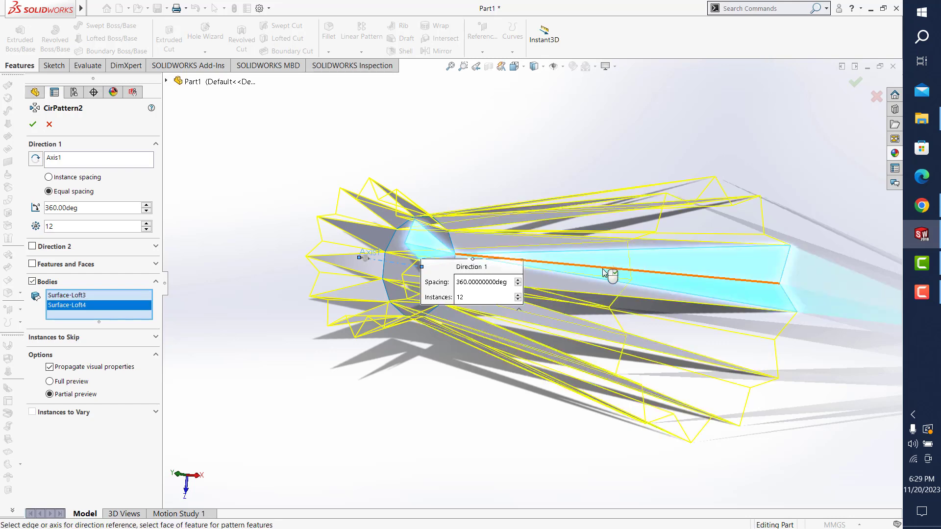
pyautogui.moveTo(609, 273); pyautogui.dragTo(647, 202, button='middle')
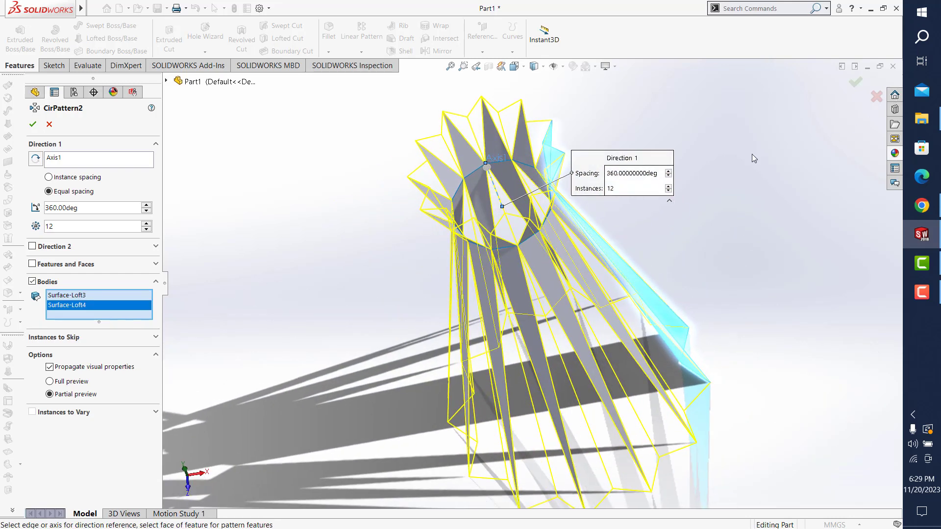
pyautogui.click(855, 83)
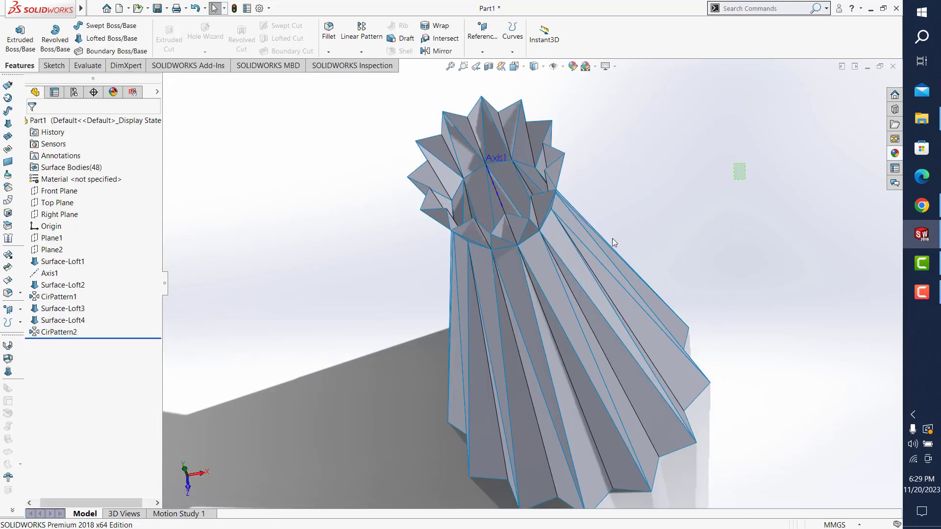
pyautogui.moveTo(613, 238); pyautogui.dragTo(456, 105, button='middle')
# - Box-select all 48 vase surfaces and knit them into Surface-Knit1
pyautogui.press('z')
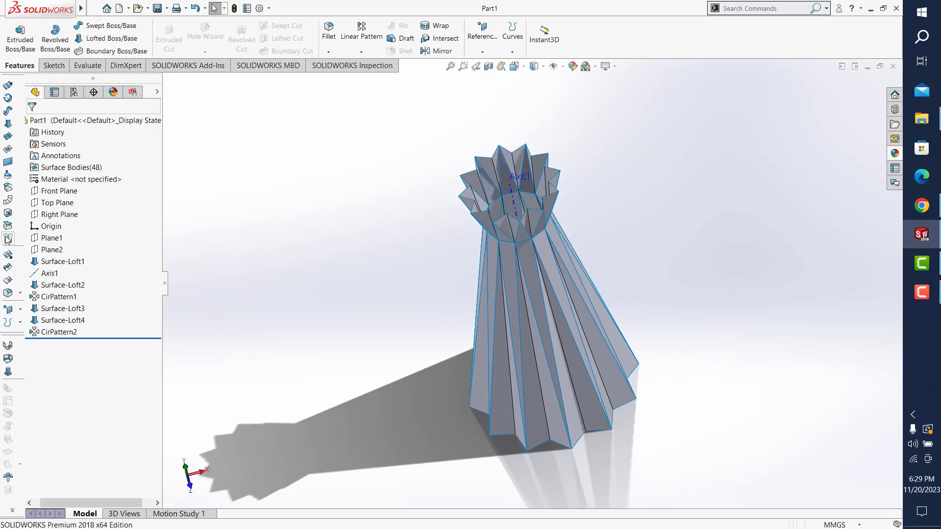
pyautogui.click(681, 195)
pyautogui.moveTo(683, 112); pyautogui.dragTo(367, 493)
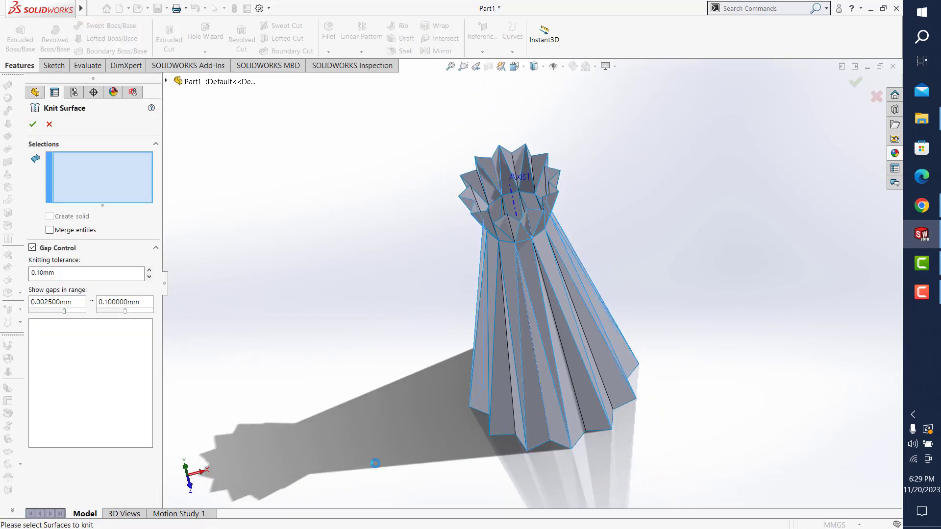
pyautogui.click(33, 125)
pyautogui.moveTo(548, 312); pyautogui.dragTo(508, 260, button='middle')
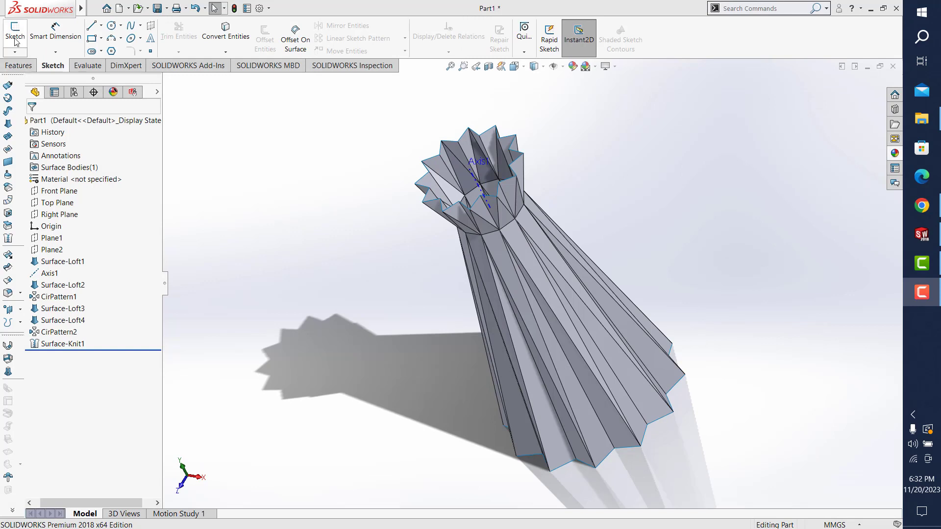
# - Create Plane3 with Axis1 as first reference and the Right Plane as second
pyautogui.click(16, 39)
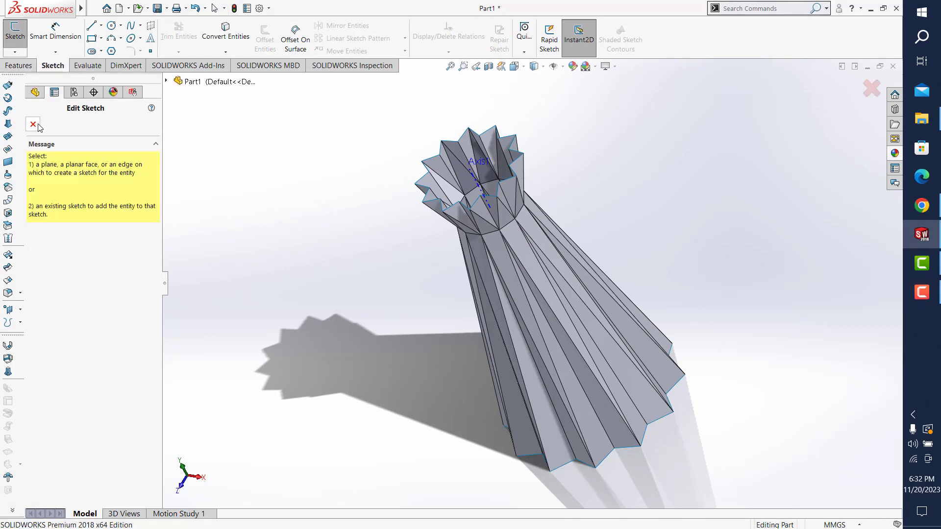
pyautogui.click(33, 125)
pyautogui.click(18, 66)
pyautogui.click(482, 35)
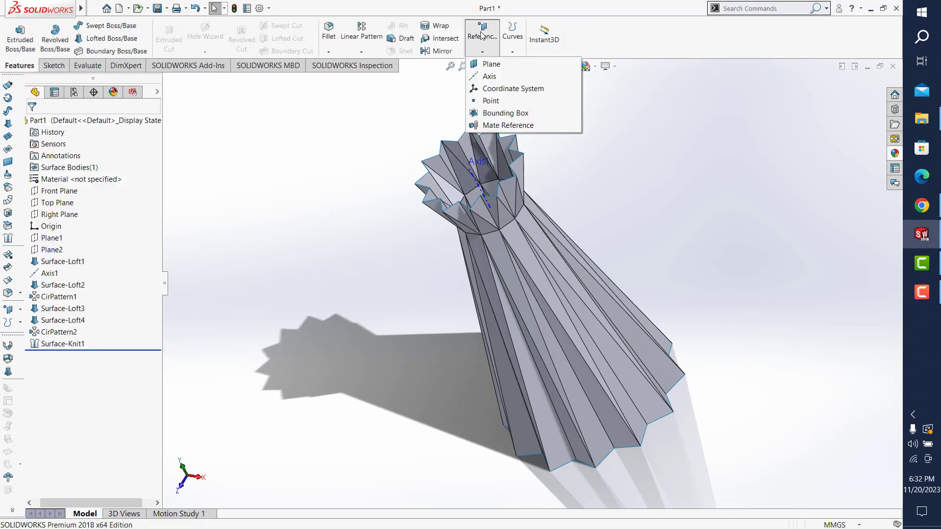
pyautogui.click(486, 64)
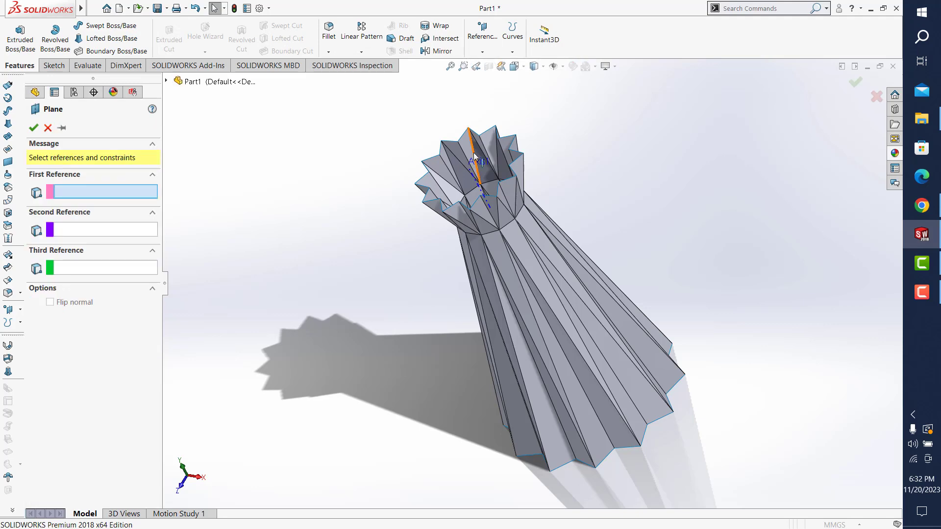
pyautogui.click(472, 183)
pyautogui.click(167, 82)
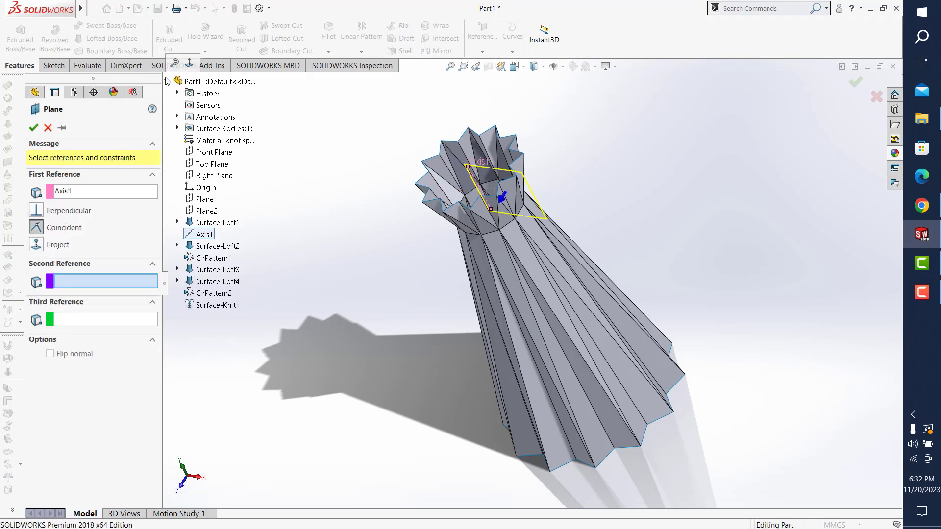
pyautogui.click(208, 176)
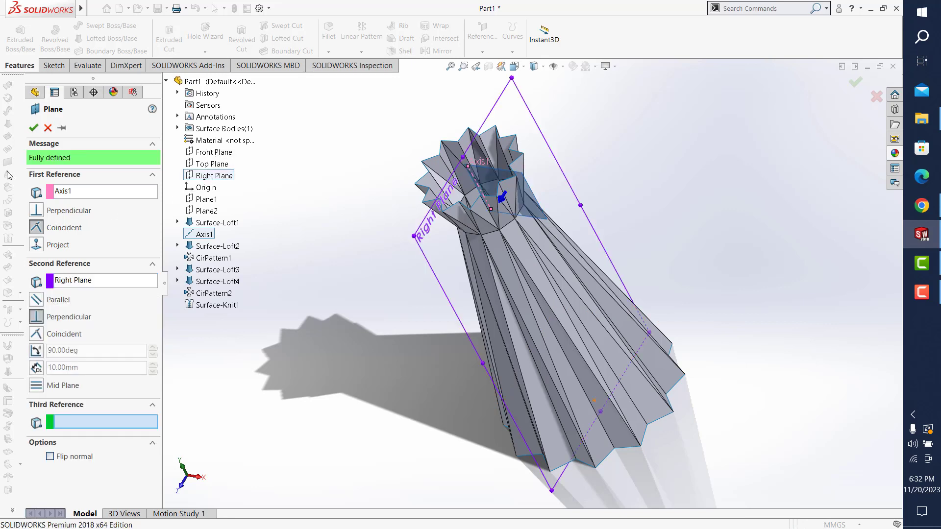
pyautogui.click(33, 128)
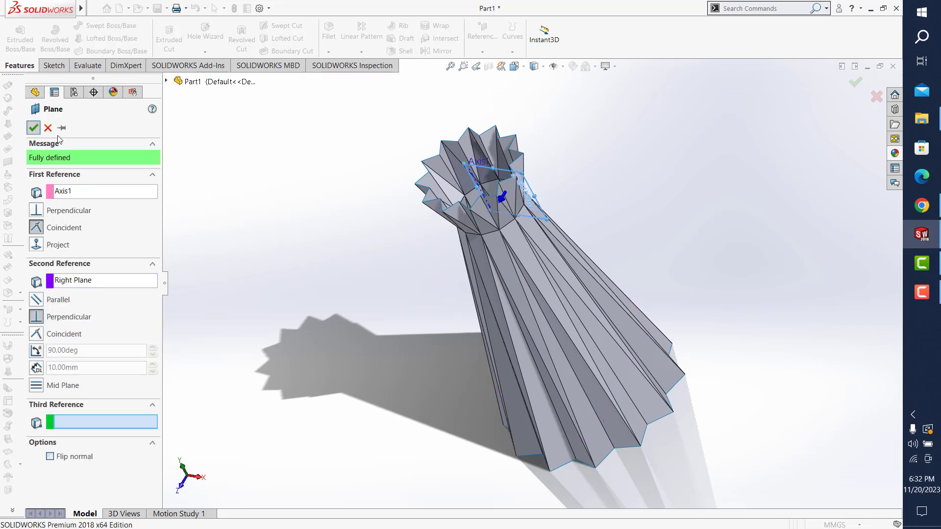
# - Sketch a short line on Plane3 rising from the vase's narrow-end rim
pyautogui.click(50, 68)
pyautogui.click(15, 31)
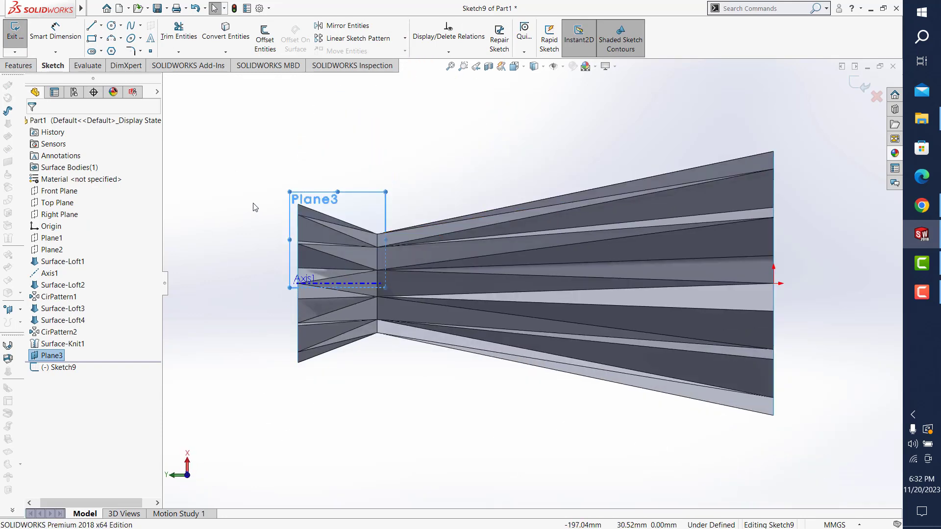
pyautogui.scroll(-1, 95, 27)
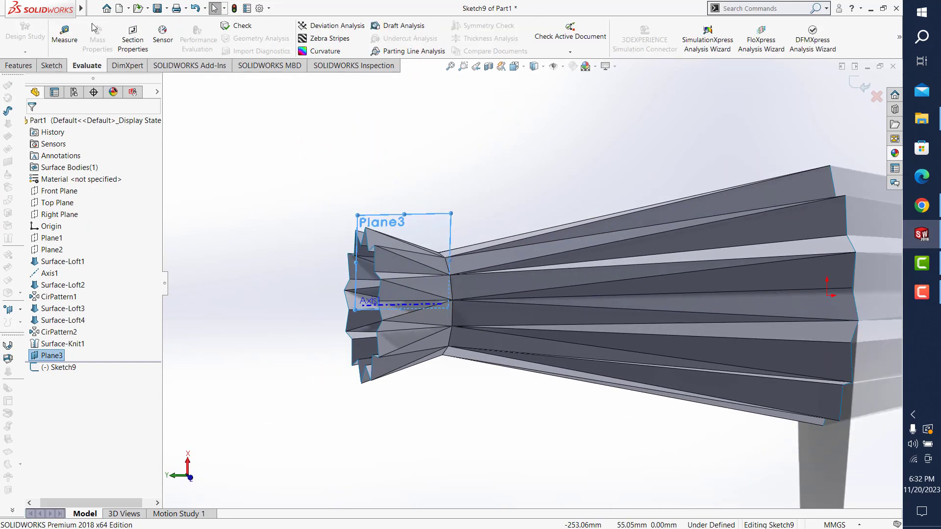
pyautogui.click(17, 69)
pyautogui.click(54, 67)
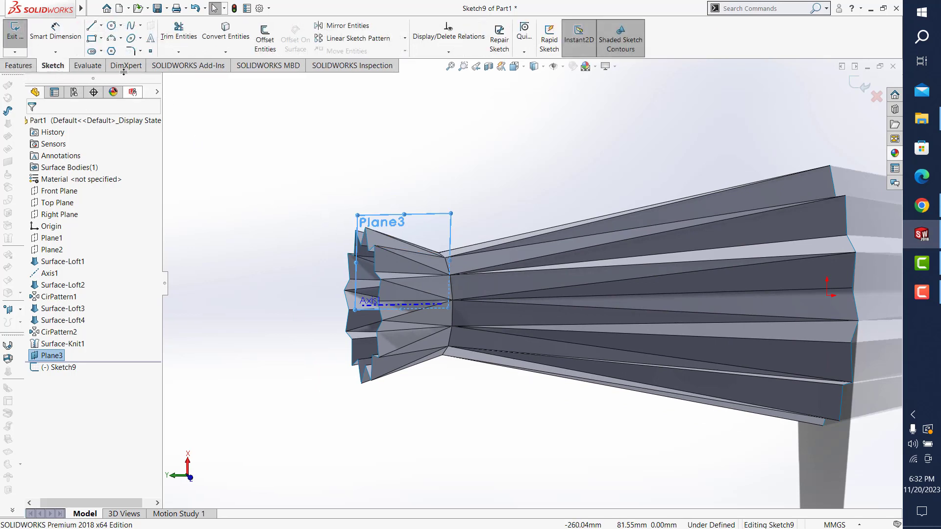
pyautogui.click(91, 27)
pyautogui.moveTo(311, 175); pyautogui.dragTo(397, 253, button='middle')
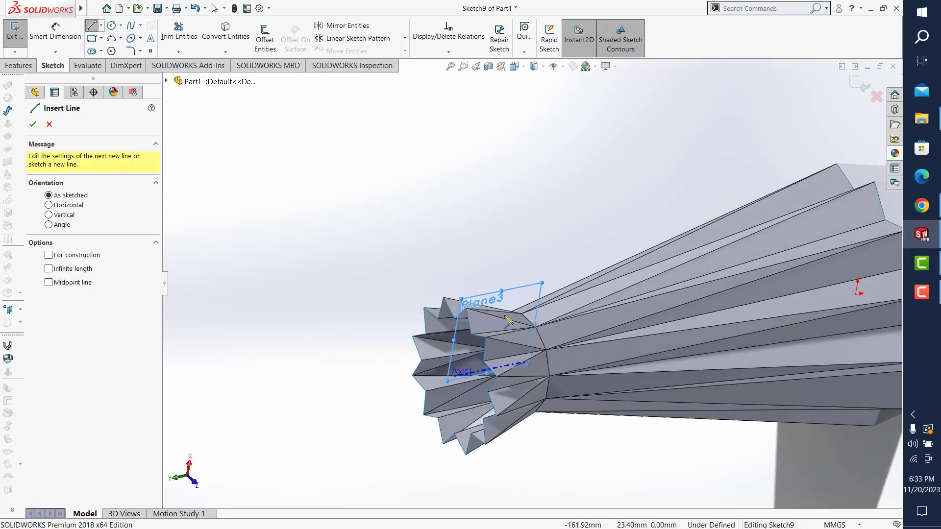
pyautogui.moveTo(508, 320); pyautogui.dragTo(500, 286, button='middle')
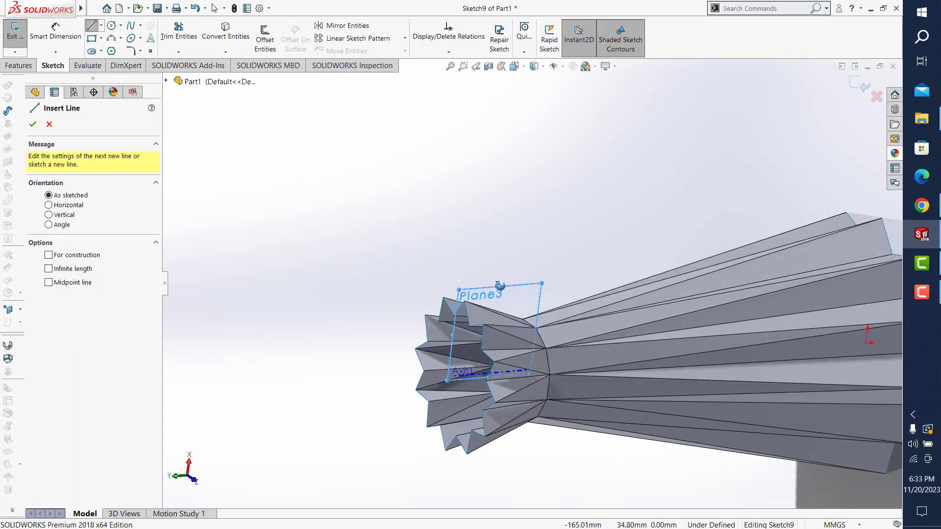
pyautogui.hotkey('ctrl', '8')
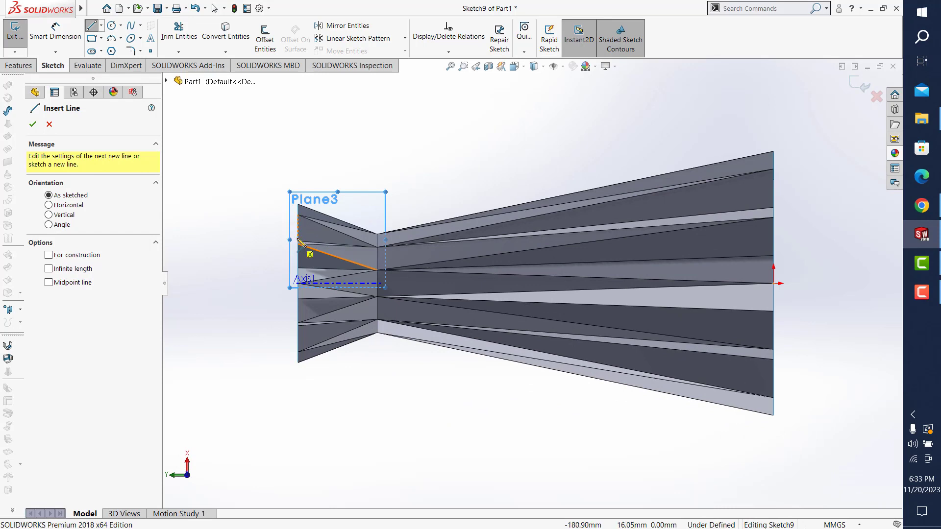
pyautogui.click(297, 231)
pyautogui.scroll(-2, 333, 169)
pyautogui.click(333, 166)
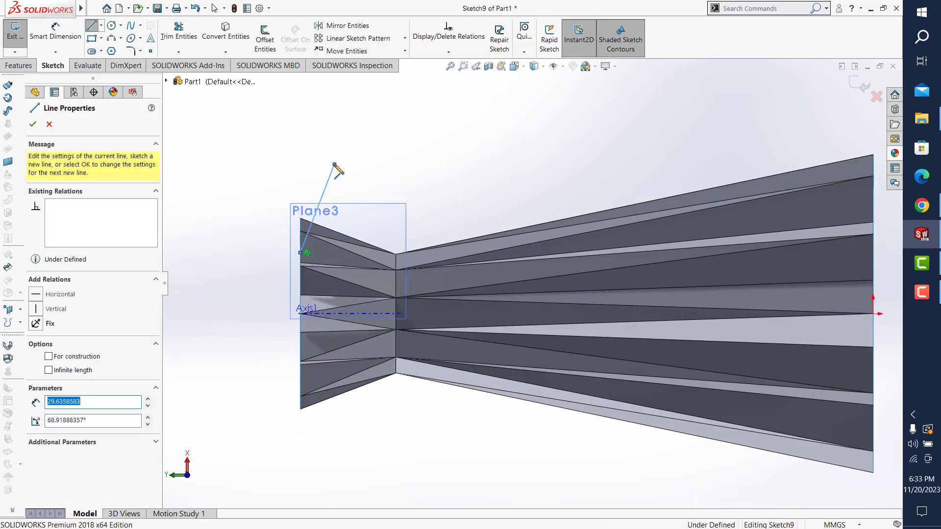
pyautogui.press('Escape')
# - Dimension the line's lower end 20 mm from Axis1 and its angle to 10°
pyautogui.press('d')
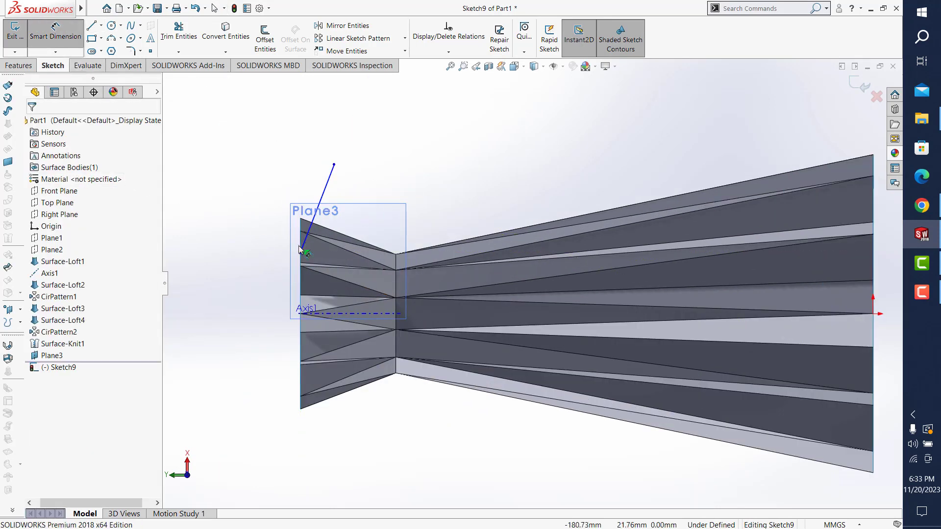
pyautogui.click(301, 253)
pyautogui.click(321, 314)
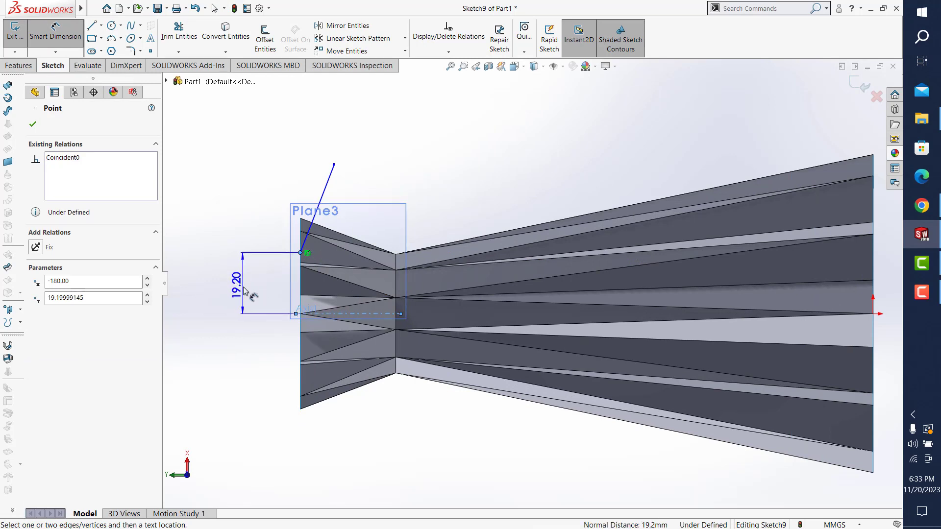
pyautogui.click(243, 292)
pyautogui.write('20')
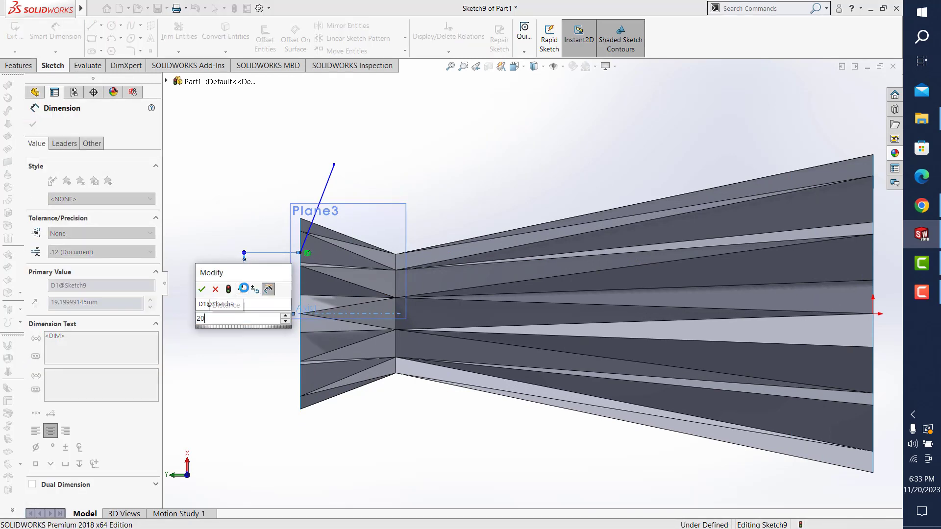
pyautogui.press('Return')
pyautogui.click(412, 169)
pyautogui.click(306, 233)
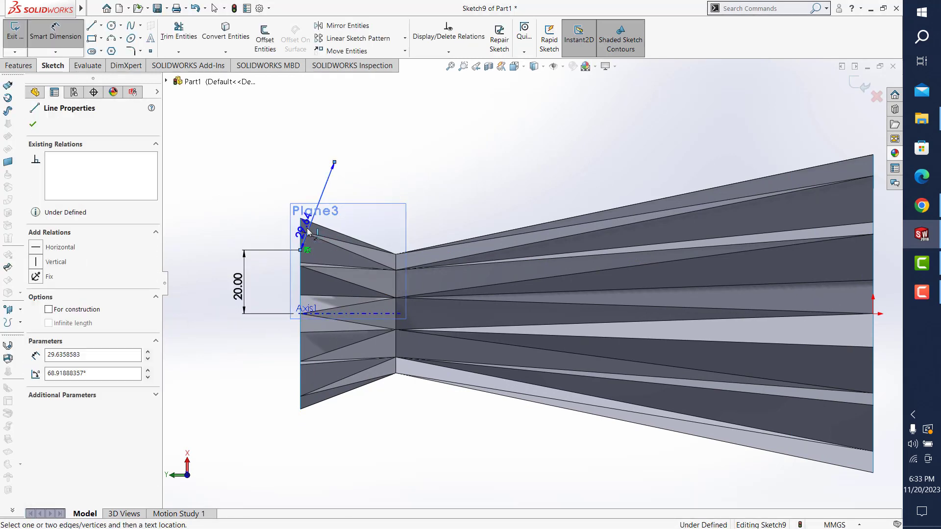
pyautogui.click(301, 231)
pyautogui.click(305, 196)
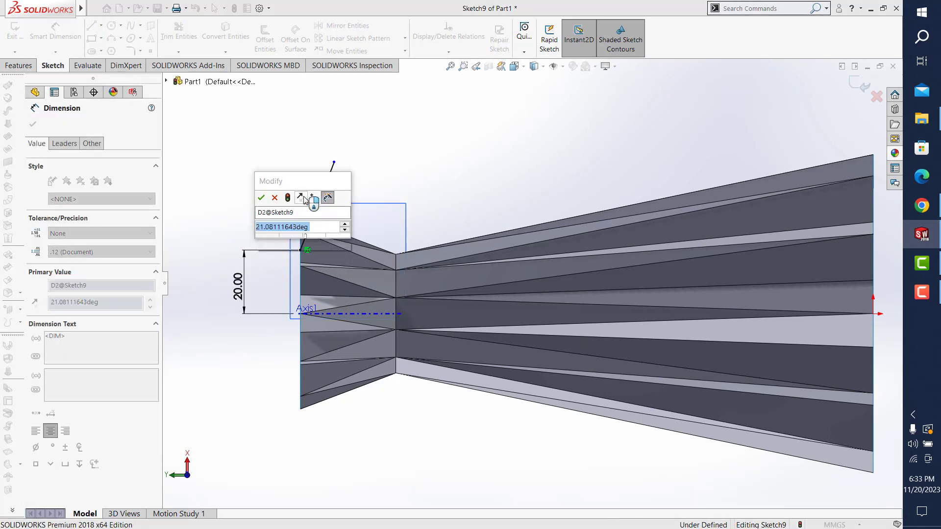
pyautogui.press('Return')
pyautogui.click(309, 201)
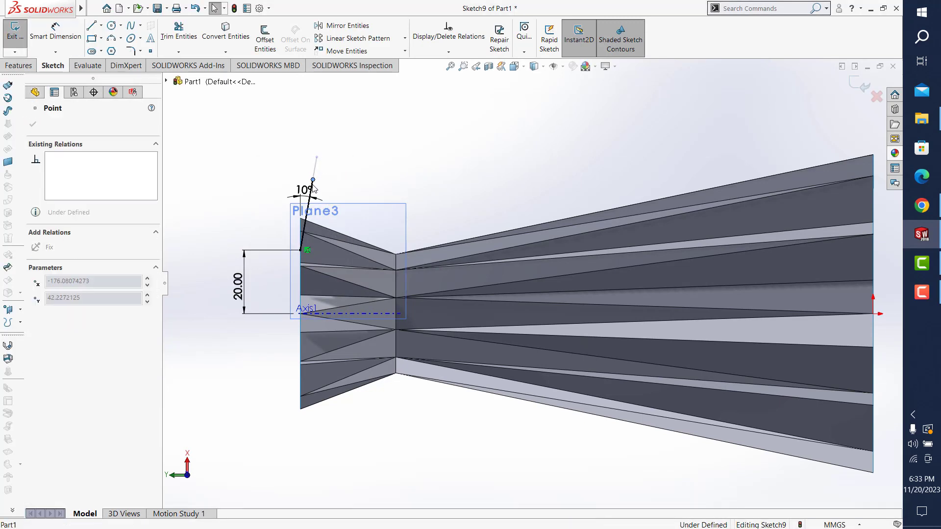
pyautogui.click(392, 169)
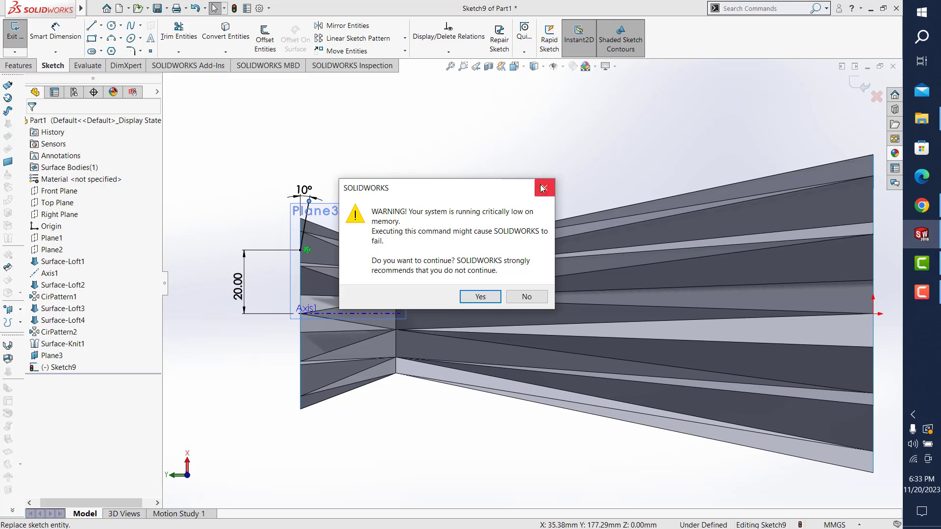
pyautogui.click(542, 188)
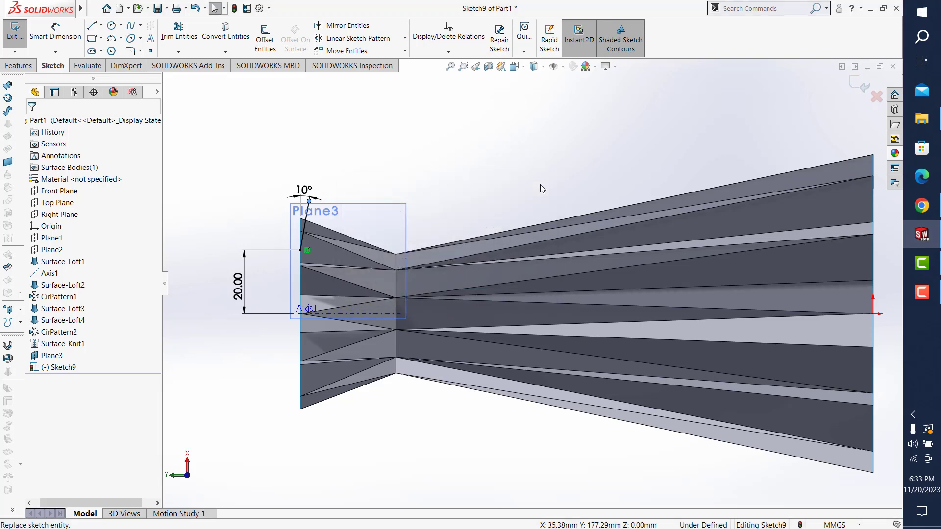
# - Revolve the line 360° about Axis1 into Surface-Revolve1
pyautogui.click(859, 89)
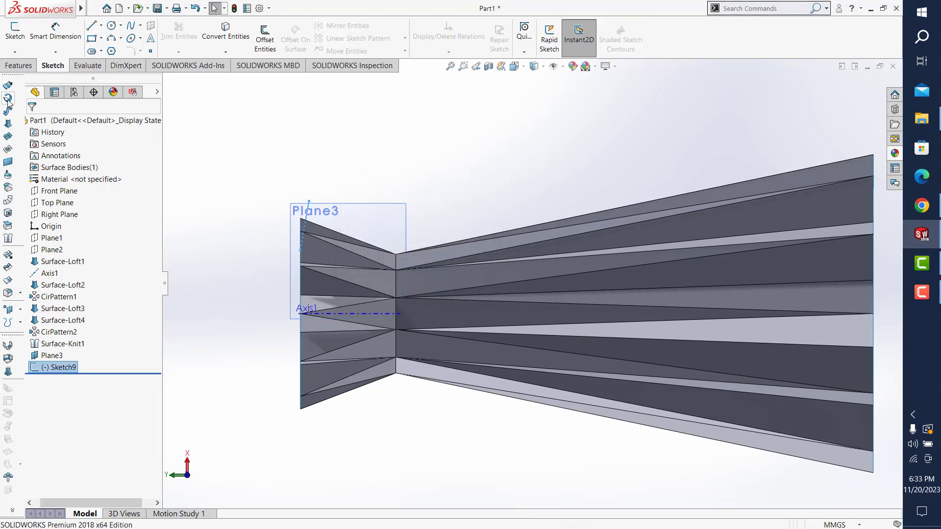
pyautogui.click(8, 101)
pyautogui.click(534, 165)
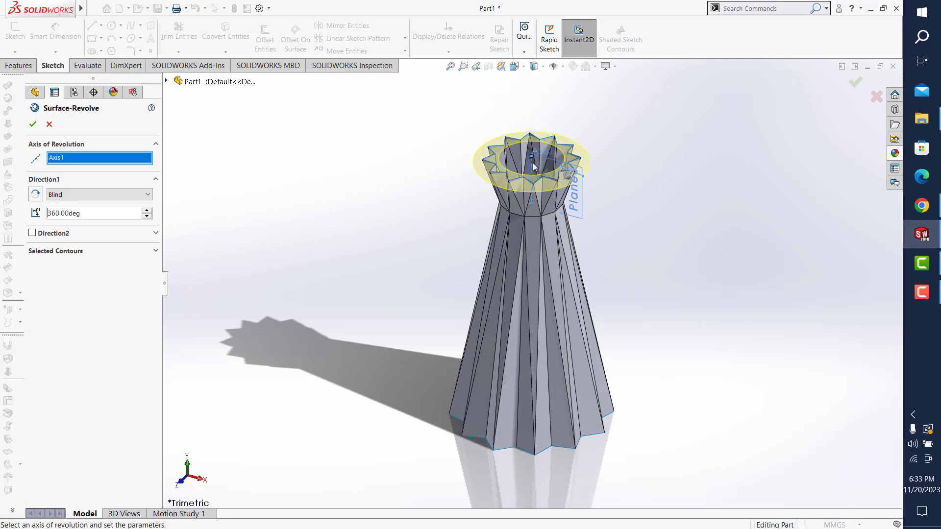
pyautogui.click(33, 124)
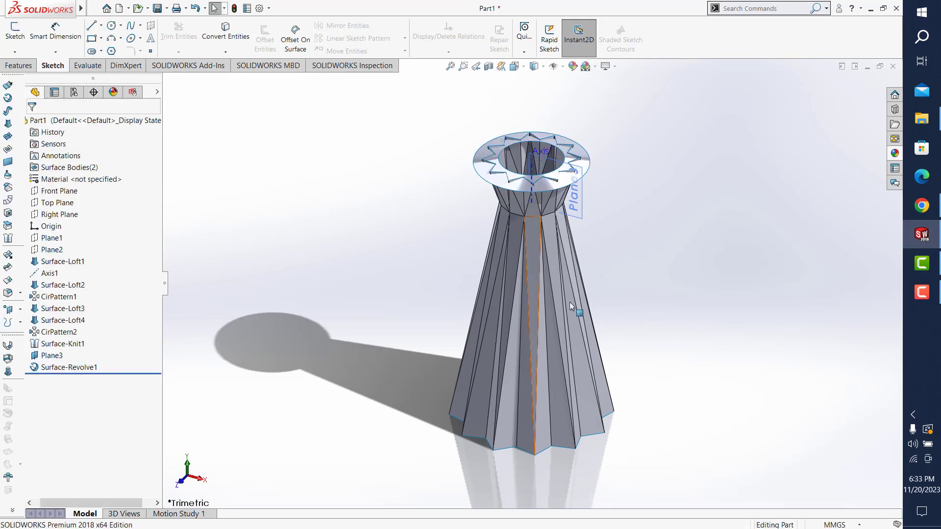
pyautogui.click(15, 30)
# - On Plane3, draw a slanted line up and left from the vase's wide-end edge
pyautogui.click(571, 208)
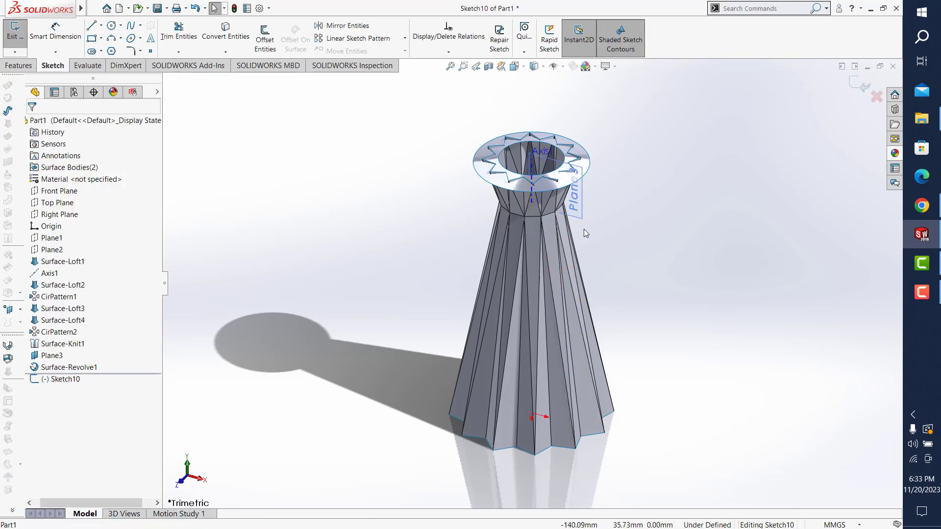
pyautogui.hotkey('ctrl', '8')
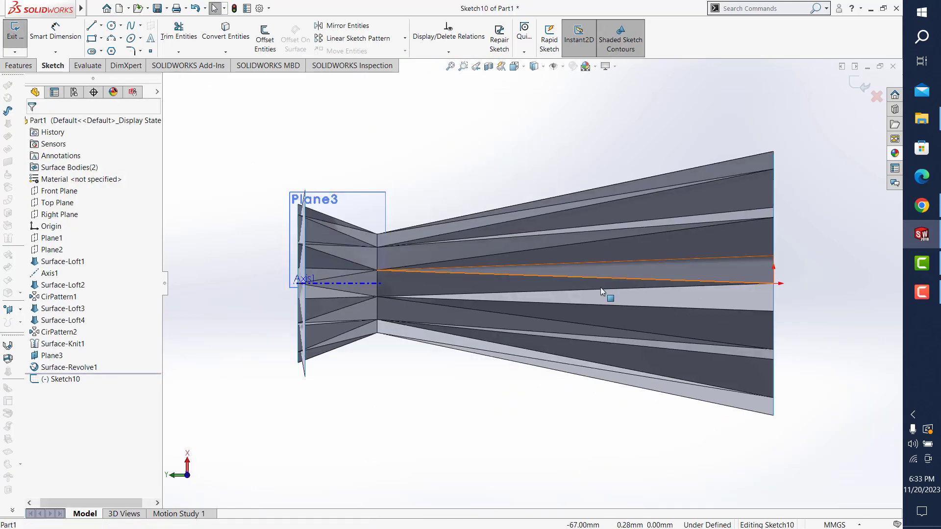
pyautogui.click(93, 29)
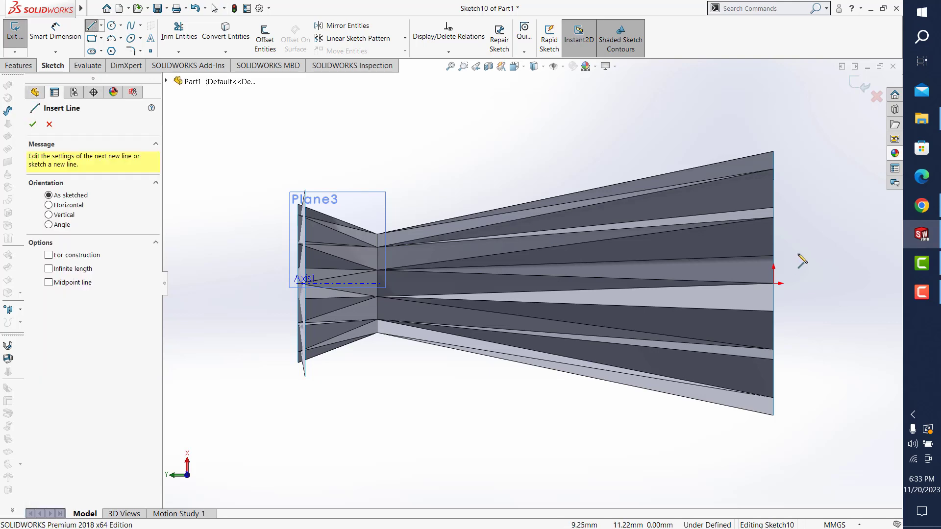
pyautogui.moveTo(765, 343)
pyautogui.mouseDown(button='middle')
pyautogui.moveTo(800, 334)
pyautogui.moveTo(725, 279)
pyautogui.moveTo(715, 245)
pyautogui.mouseUp(button='middle')
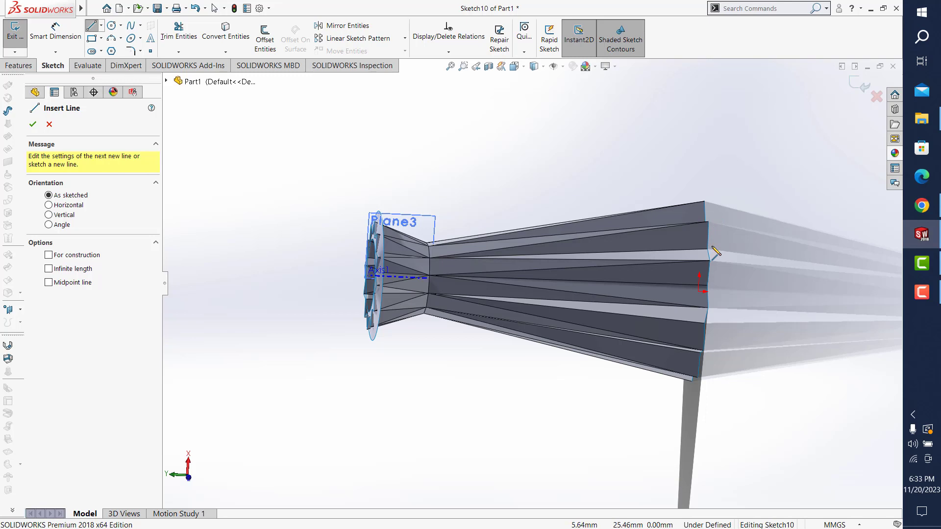
pyautogui.hotkey('ctrl', '8')
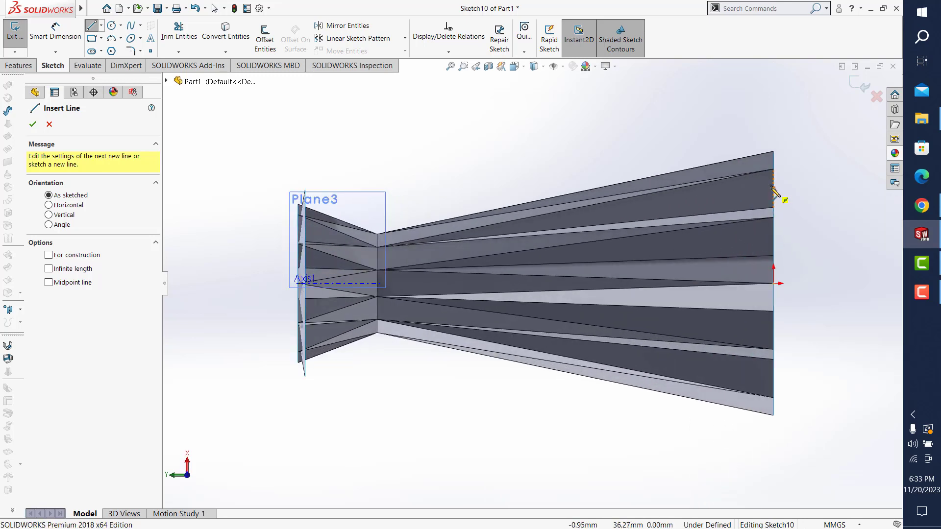
pyautogui.click(775, 182)
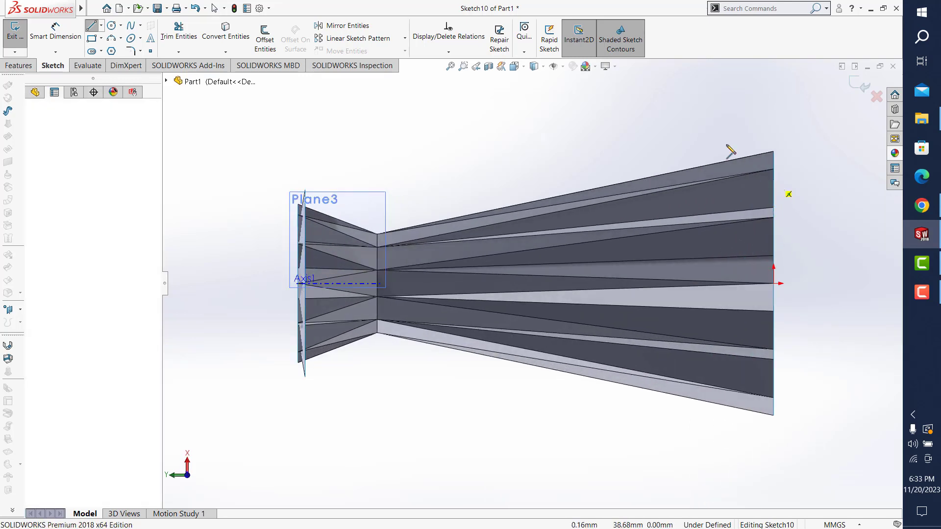
pyautogui.click(678, 133)
pyautogui.press('Escape')
# - Dimension the line at 80° to the vase edge
pyautogui.press('d')
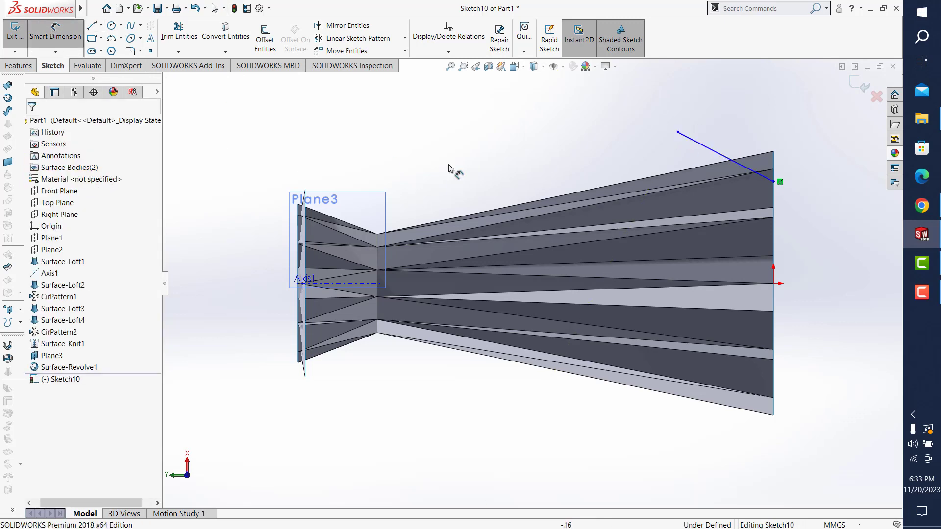
pyautogui.click(750, 169)
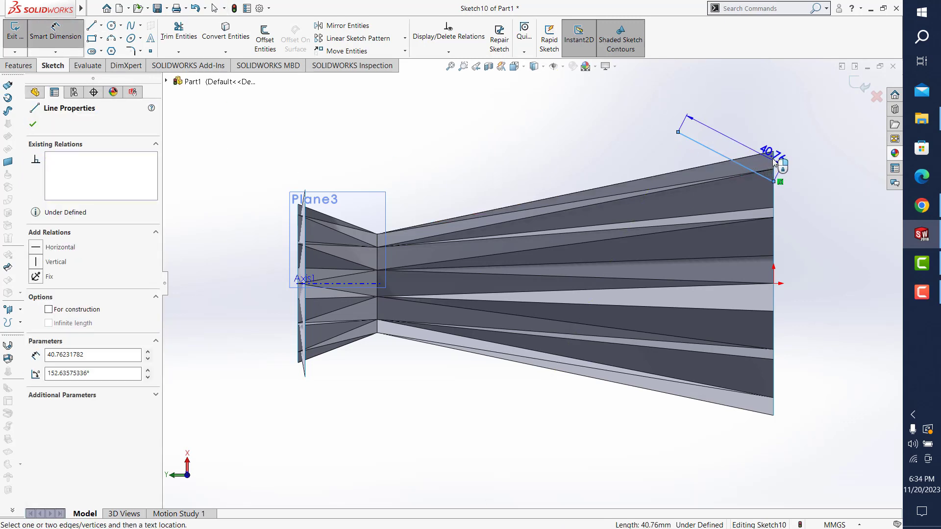
pyautogui.click(775, 166)
pyautogui.click(765, 141)
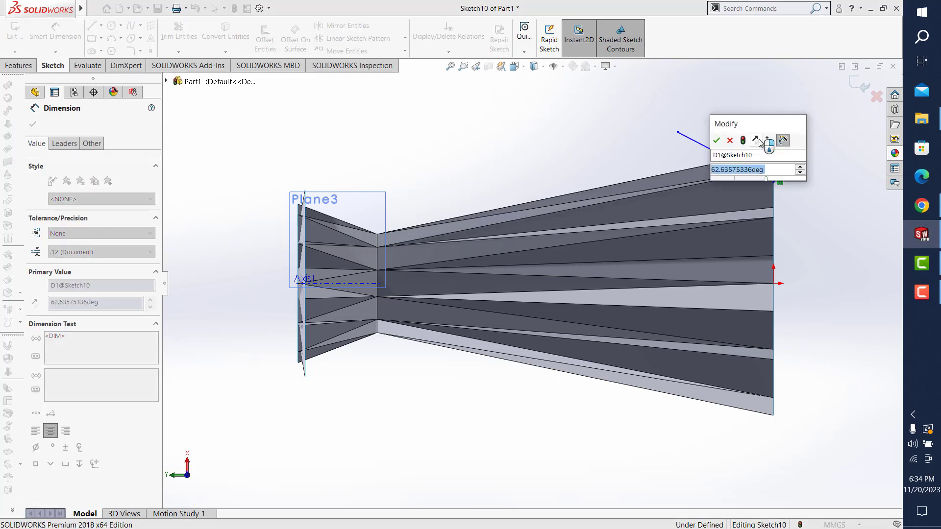
pyautogui.write('80')
pyautogui.press('Return')
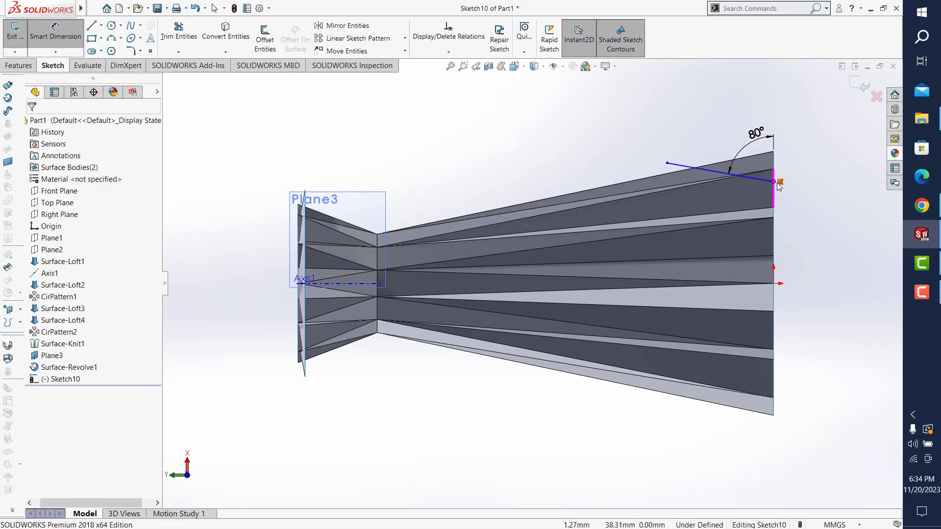
# - In Front view, dimension the line's lower end 40 mm from the origin and exit the sketch
pyautogui.moveTo(804, 233)
pyautogui.mouseDown(button='middle')
pyautogui.moveTo(791, 243)
pyautogui.moveTo(799, 260)
pyautogui.mouseUp(button='middle')
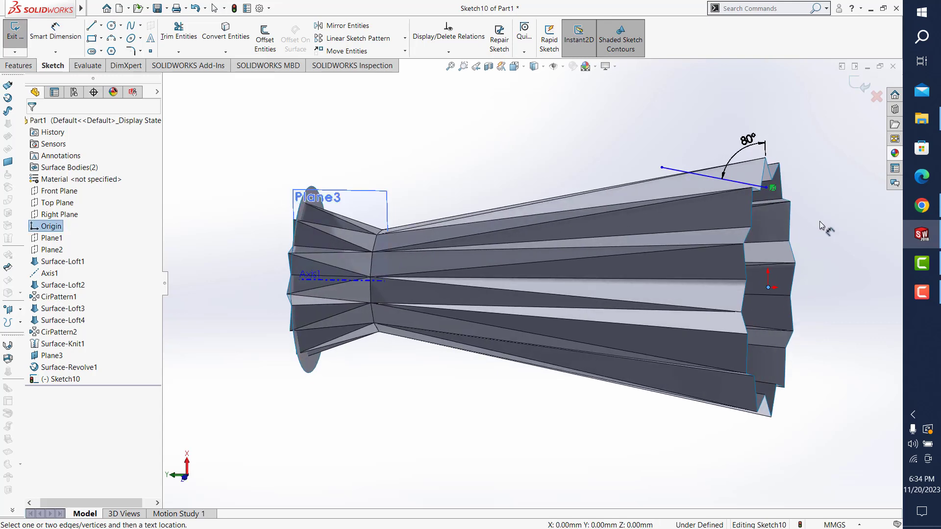
pyautogui.hotkey('ctrl', '1')
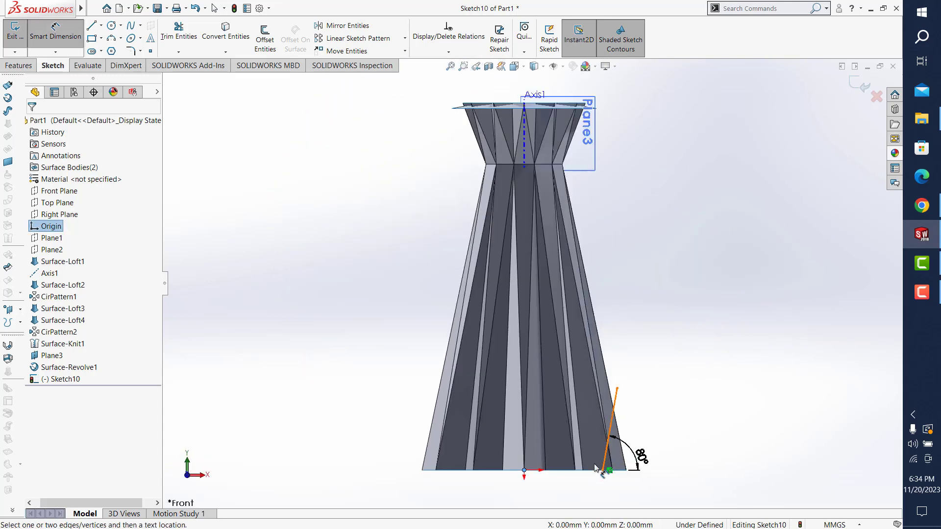
pyautogui.click(607, 472)
pyautogui.click(554, 488)
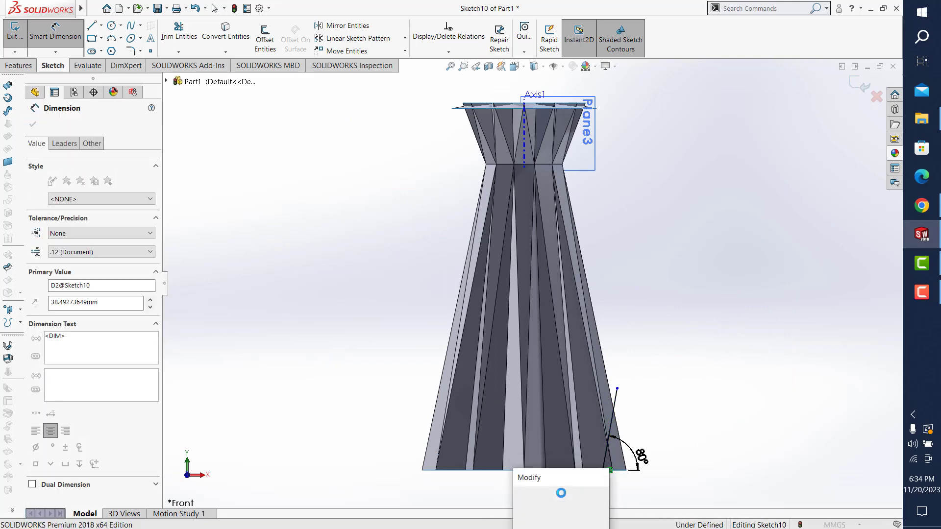
pyautogui.write('40')
pyautogui.press('Return')
pyautogui.moveTo(714, 420)
pyautogui.mouseDown(button='middle')
pyautogui.moveTo(677, 385)
pyautogui.moveTo(688, 426)
pyautogui.mouseUp(button='middle')
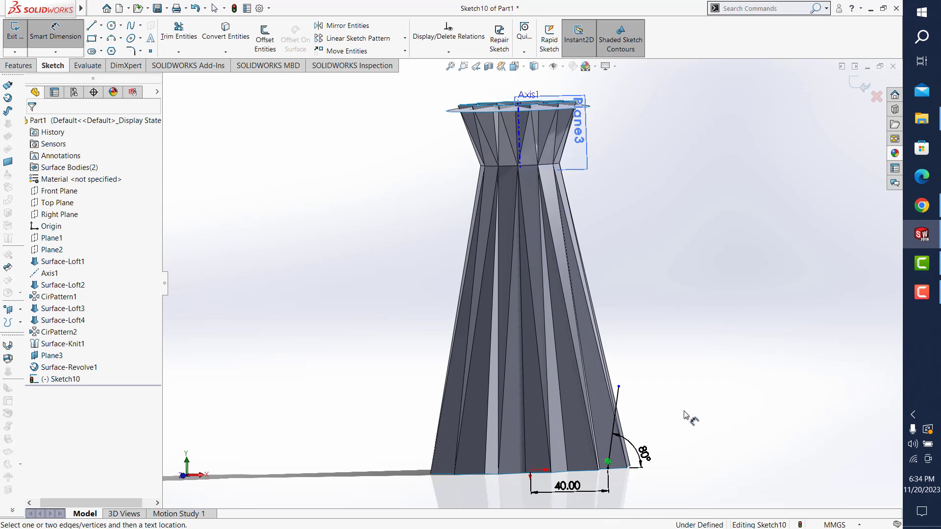
pyautogui.doubleClick(568, 486)
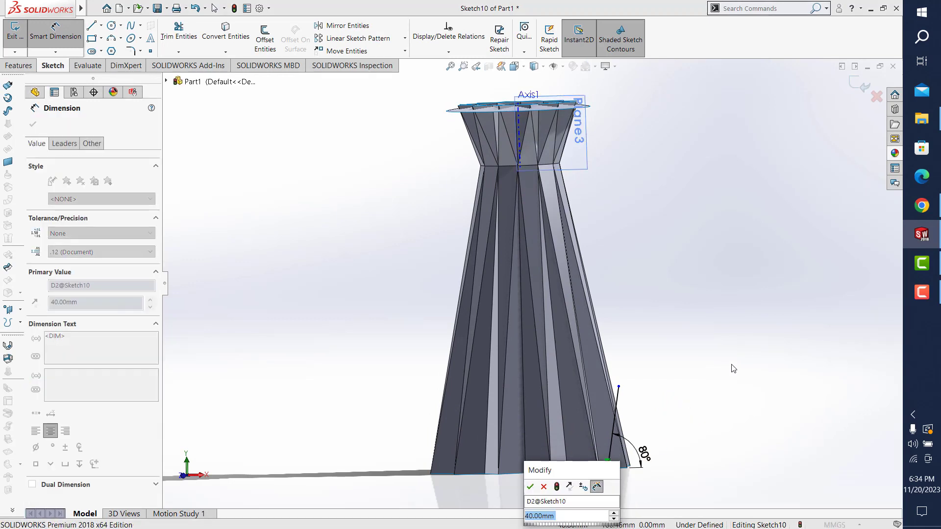
pyautogui.click(530, 486)
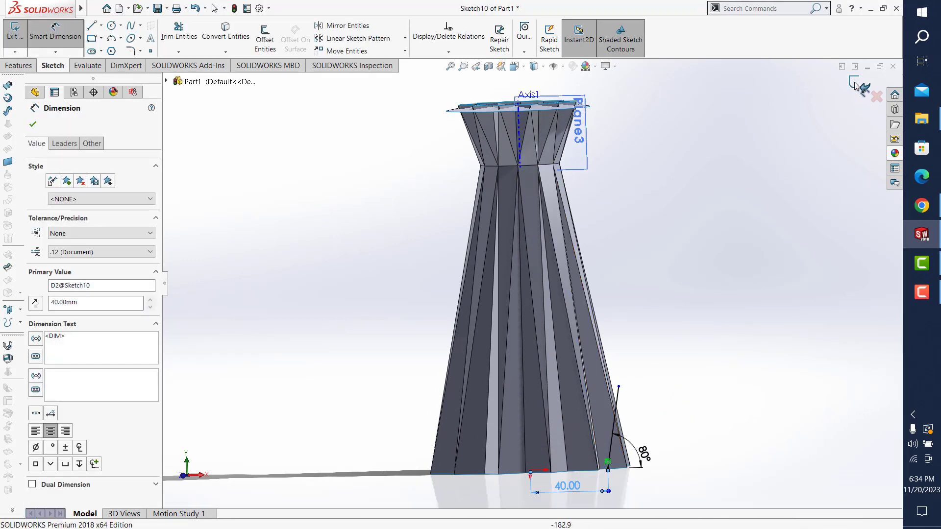
pyautogui.hotkey('ctrl', 'b')
# - Revolve the Sketch10 line 360° about Axis1 into Surface-Revolve2, then save the part
pyautogui.click(8, 111)
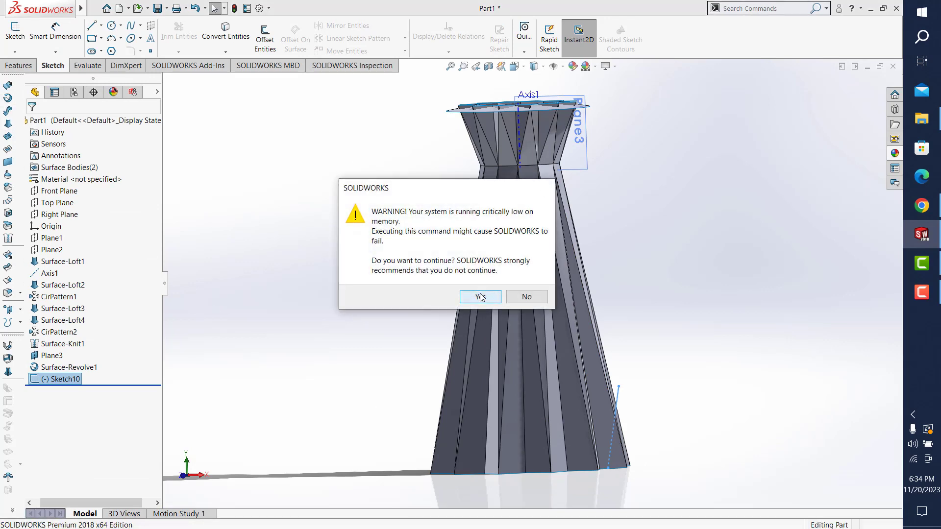
pyautogui.click(480, 297)
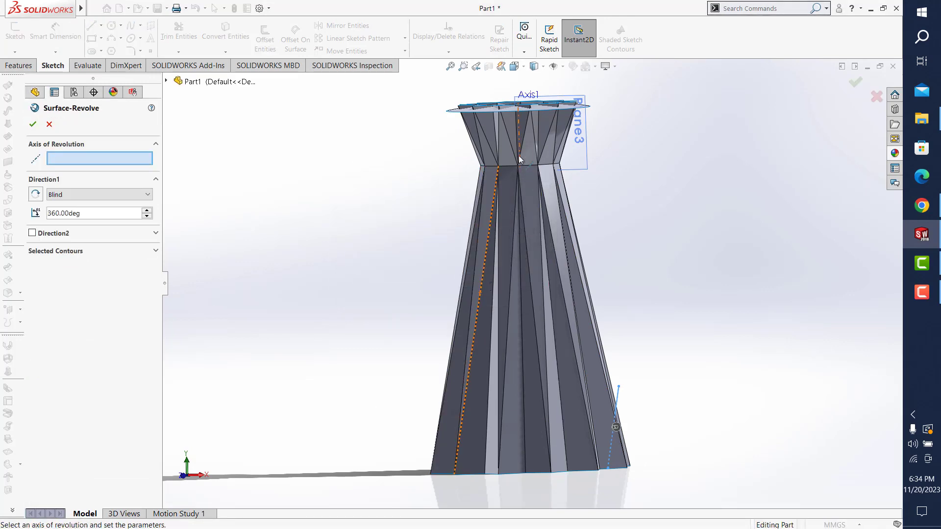
pyautogui.click(520, 139)
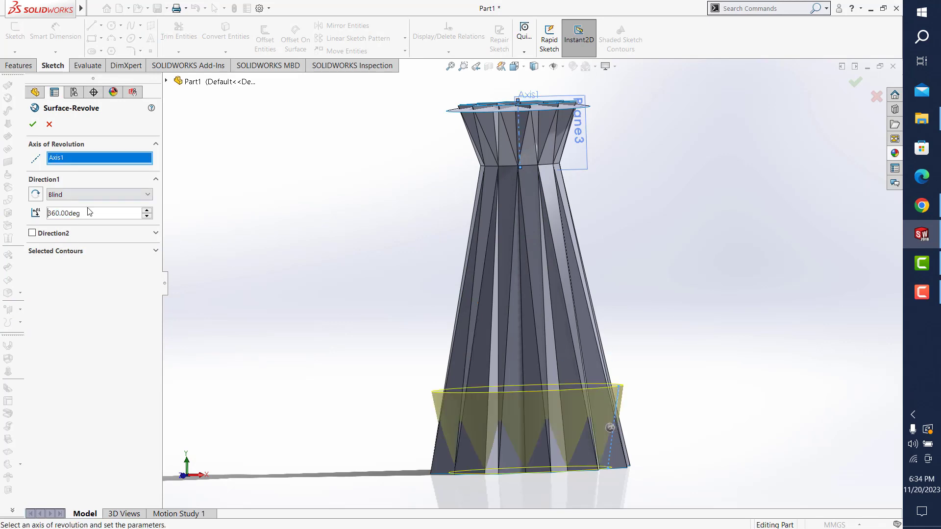
pyautogui.moveTo(490, 392); pyautogui.dragTo(650, 361, button='middle')
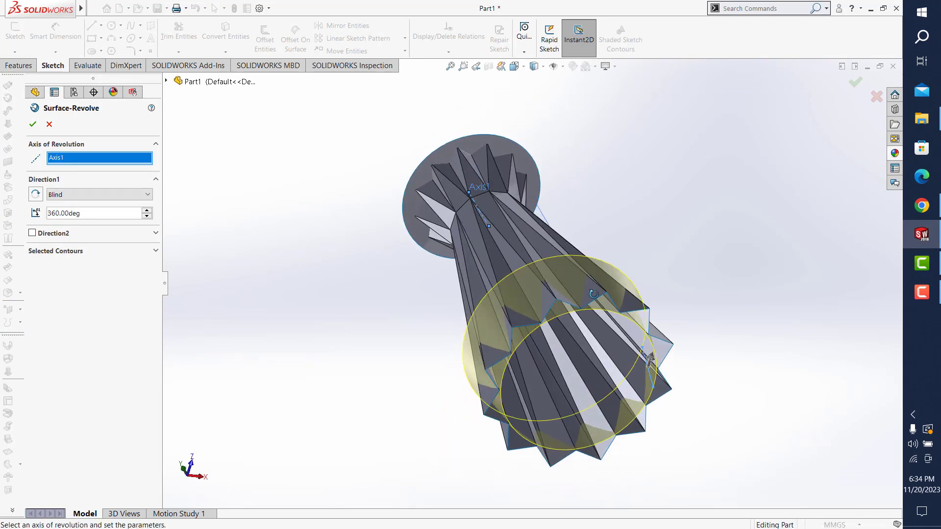
pyautogui.moveTo(593, 294); pyautogui.dragTo(541, 329, button='middle')
pyautogui.click(38, 129)
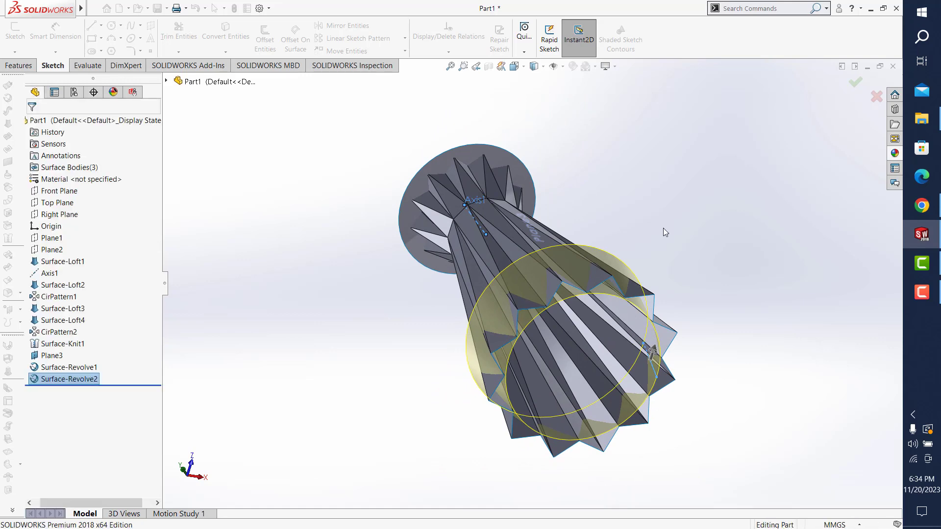
pyautogui.moveTo(664, 231)
pyautogui.mouseDown(button='middle')
pyautogui.moveTo(731, 361)
pyautogui.moveTo(773, 356)
pyautogui.mouseUp(button='middle')
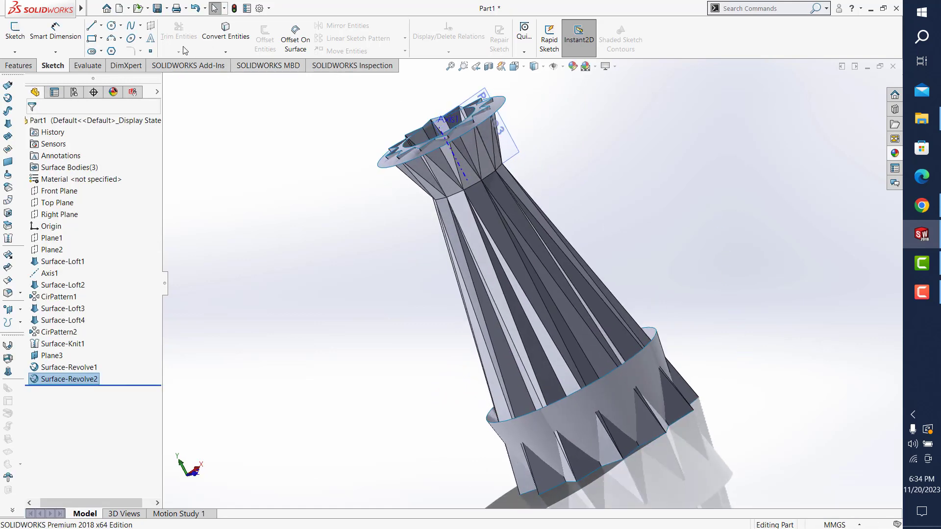
pyautogui.click(158, 9)
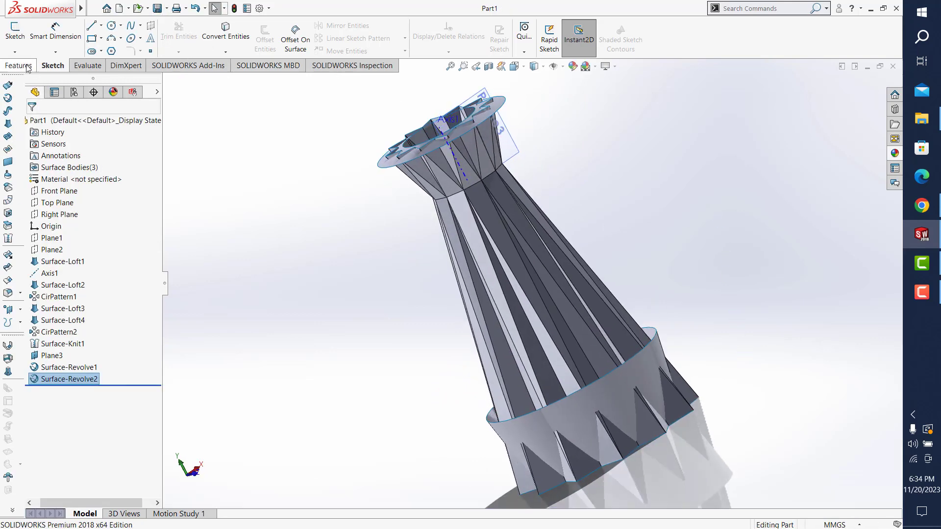
# - Attempt a surface trim with Plane3 as the trim tool, then cancel it
pyautogui.click(9, 268)
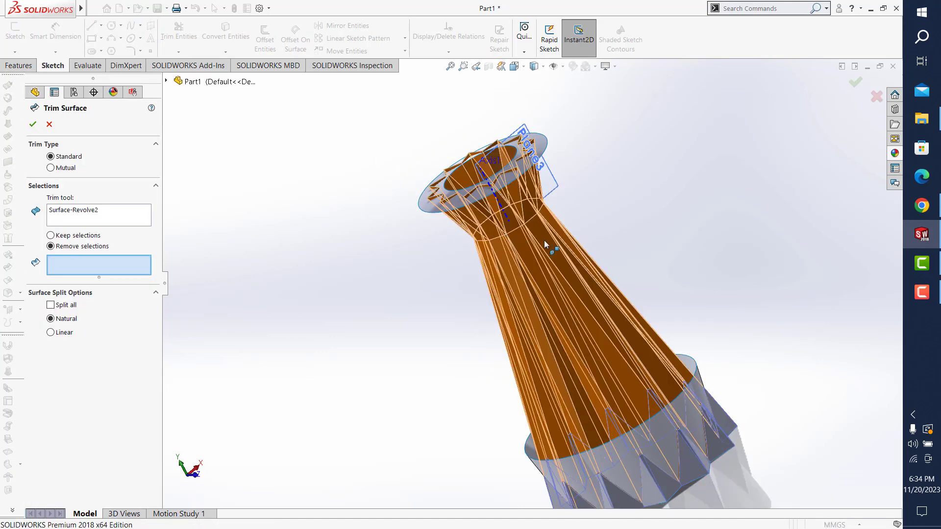
pyautogui.click(105, 212)
pyautogui.rightClick(105, 212)
pyautogui.click(142, 219)
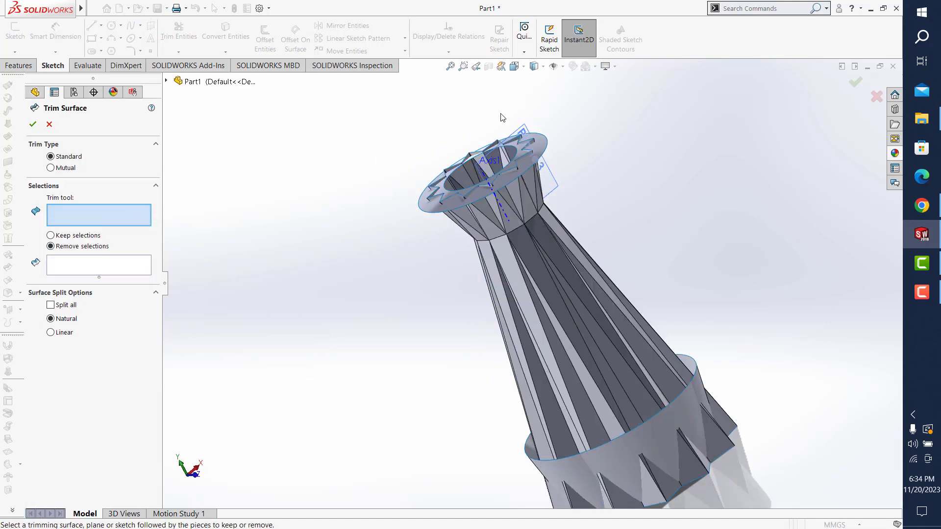
pyautogui.click(541, 155)
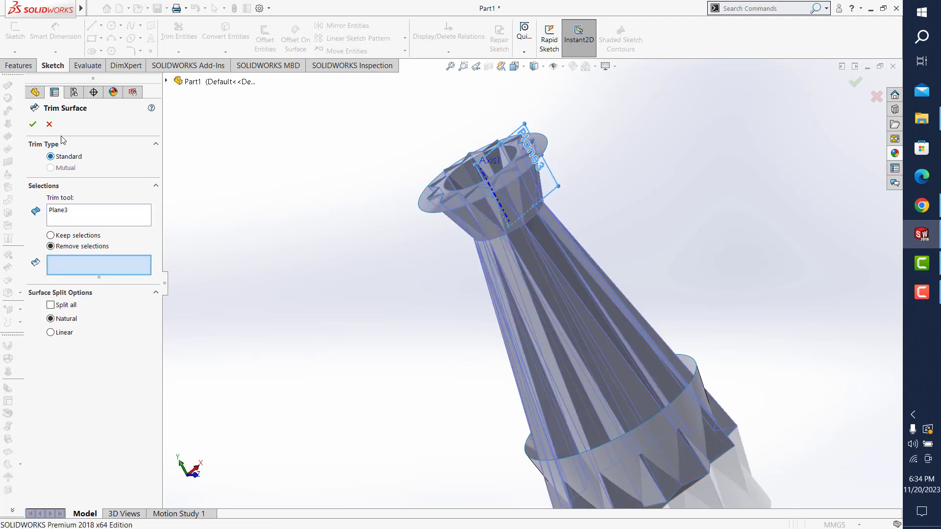
pyautogui.click(49, 124)
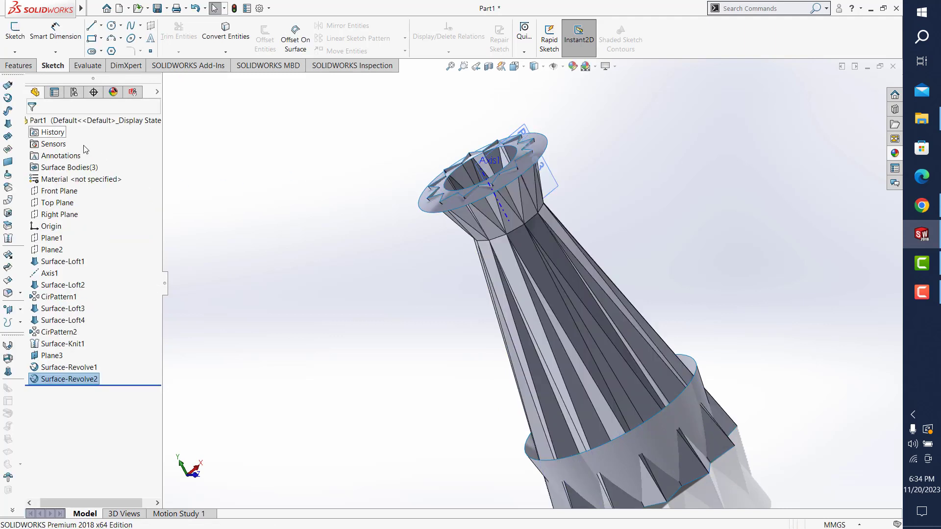
pyautogui.click(52, 355)
pyautogui.press('Escape')
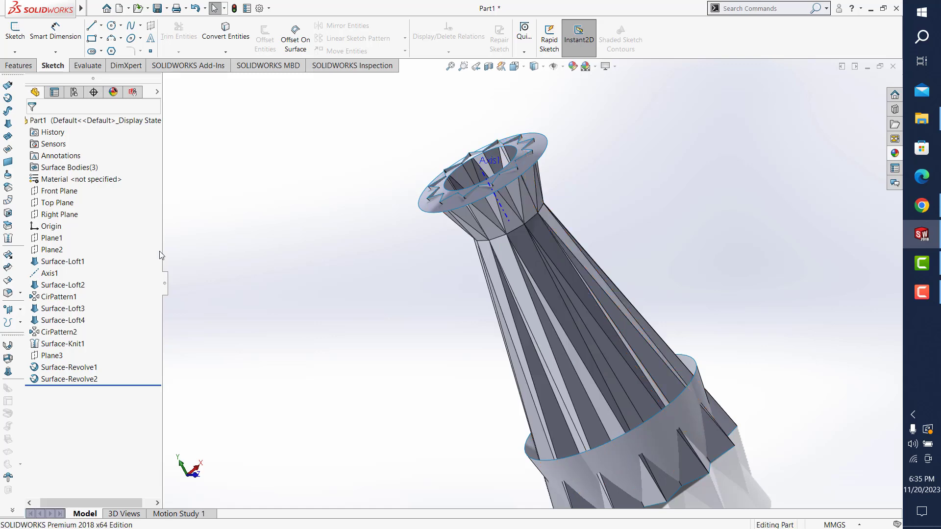
# - Trim the knit surface with Surface-Revolve1, removing the fluted piece inside the top rim
pyautogui.click(9, 268)
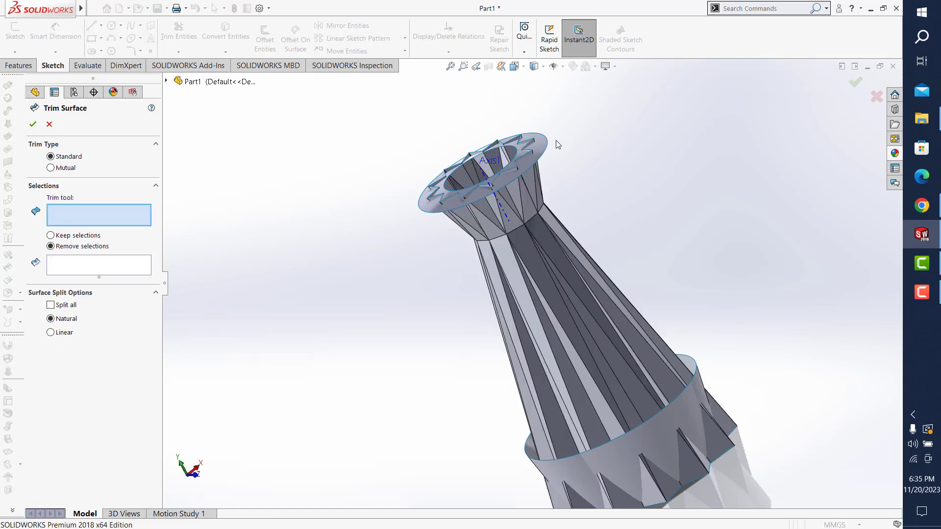
pyautogui.click(487, 147)
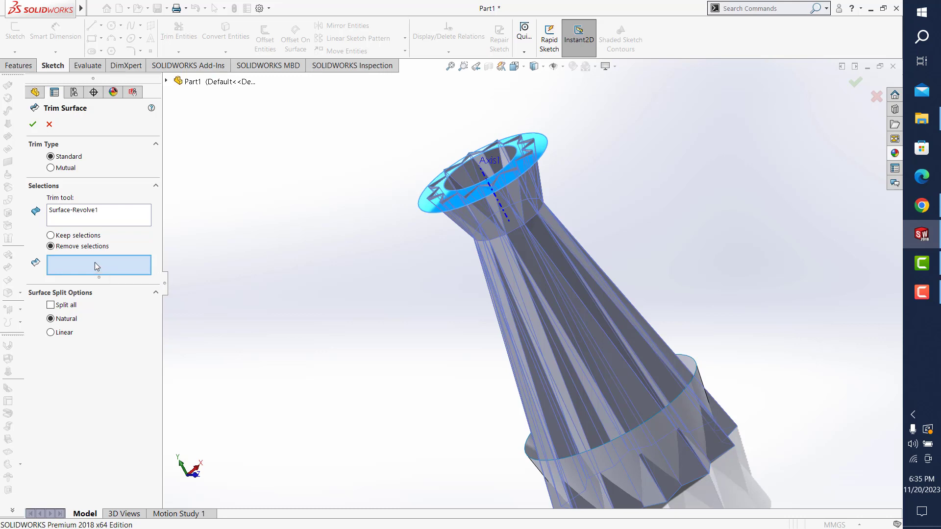
pyautogui.click(524, 144)
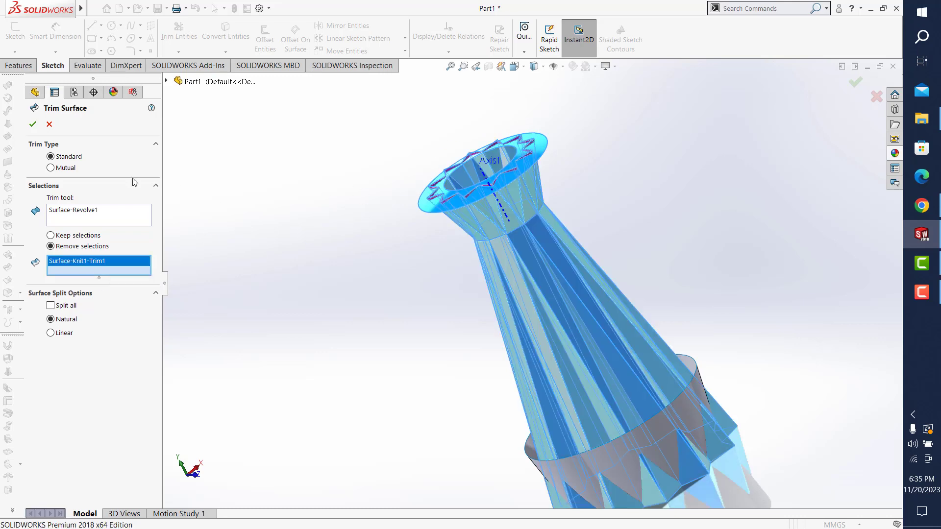
pyautogui.click(33, 125)
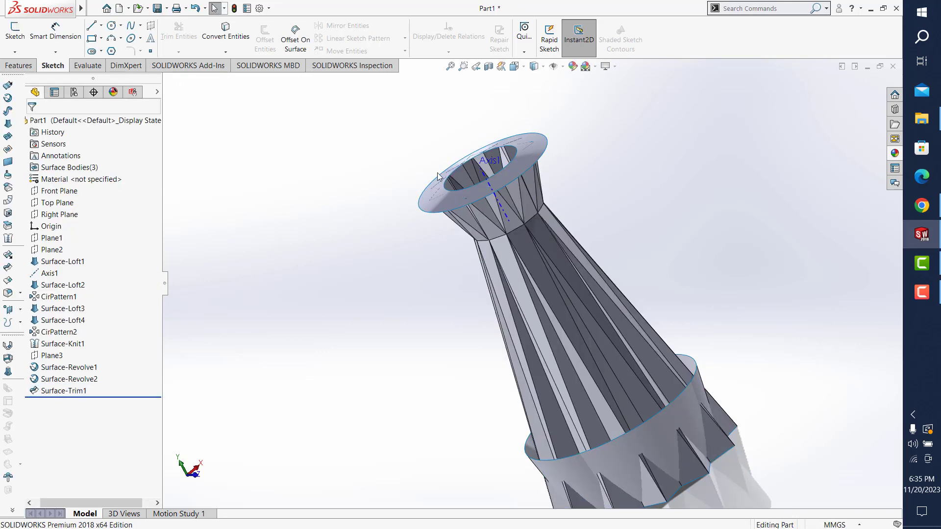
# - Hide the top flange, then mutually trim Surface-Revolve2 and Surface-Trim1, removing the fluted base tips
pyautogui.click(537, 146)
pyautogui.click(583, 123)
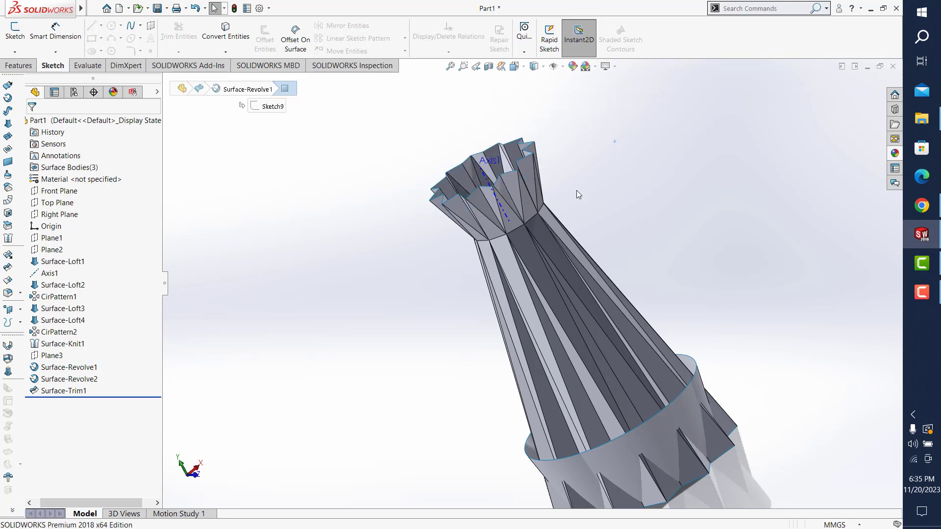
pyautogui.click(8, 267)
pyautogui.click(684, 365)
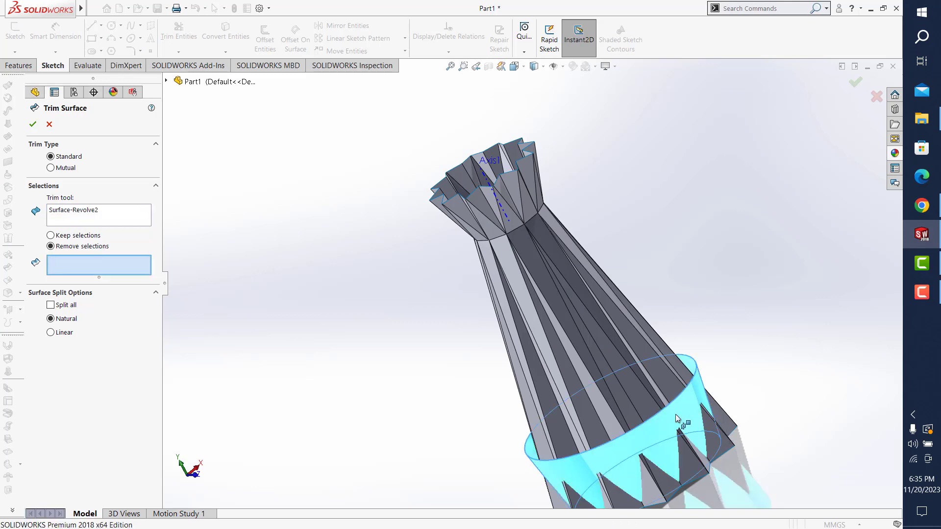
pyautogui.click(717, 434)
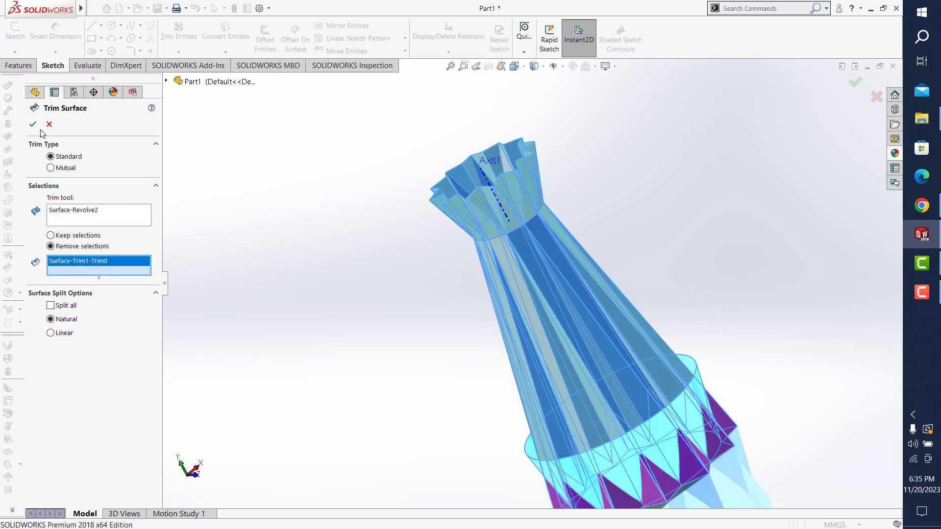
pyautogui.click(51, 169)
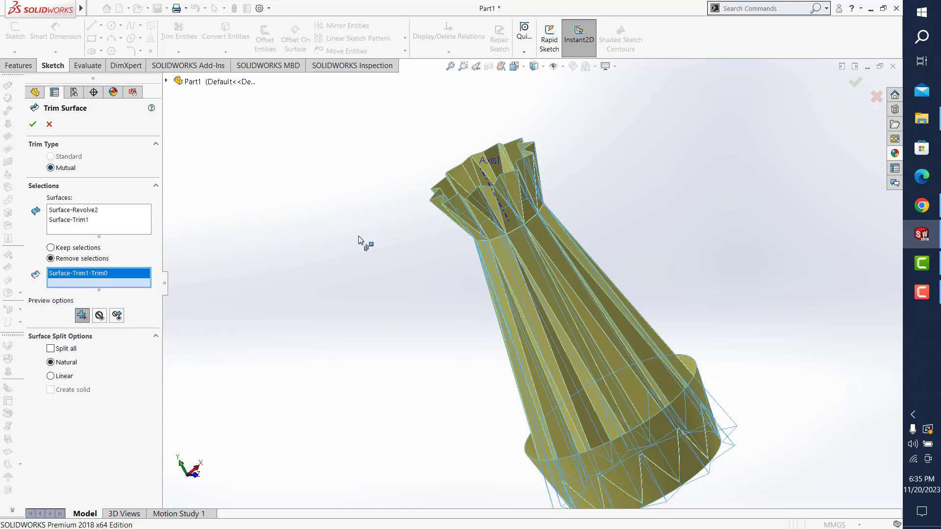
pyautogui.click(735, 387)
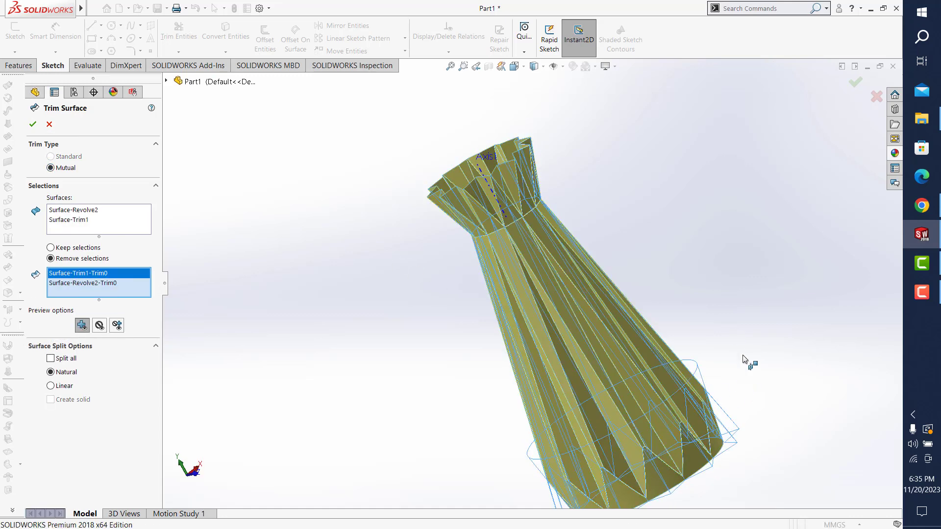
pyautogui.moveTo(768, 355)
pyautogui.mouseDown(button='middle')
pyautogui.moveTo(708, 266)
pyautogui.moveTo(704, 281)
pyautogui.mouseUp(button='middle')
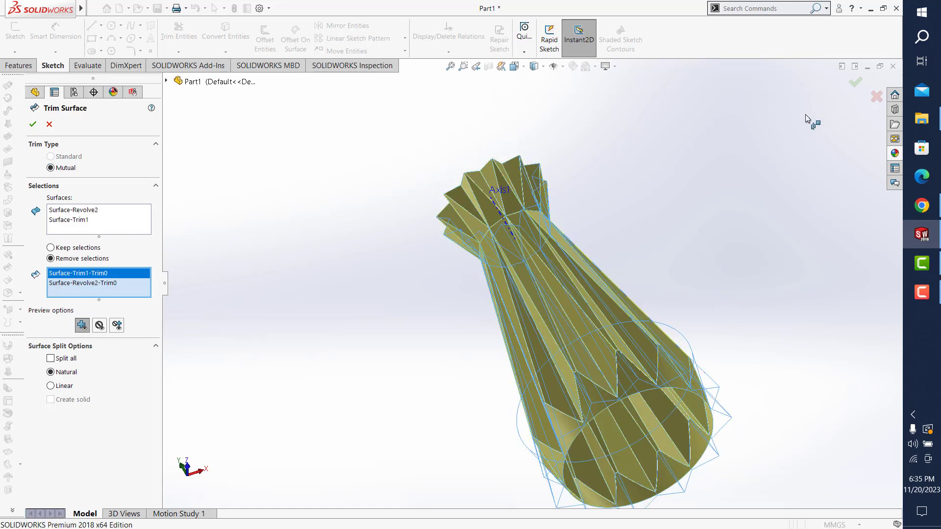
pyautogui.moveTo(681, 221)
pyautogui.mouseDown(button='middle')
pyautogui.moveTo(614, 231)
pyautogui.moveTo(681, 246)
pyautogui.moveTo(737, 215)
pyautogui.moveTo(706, 230)
pyautogui.mouseUp(button='middle')
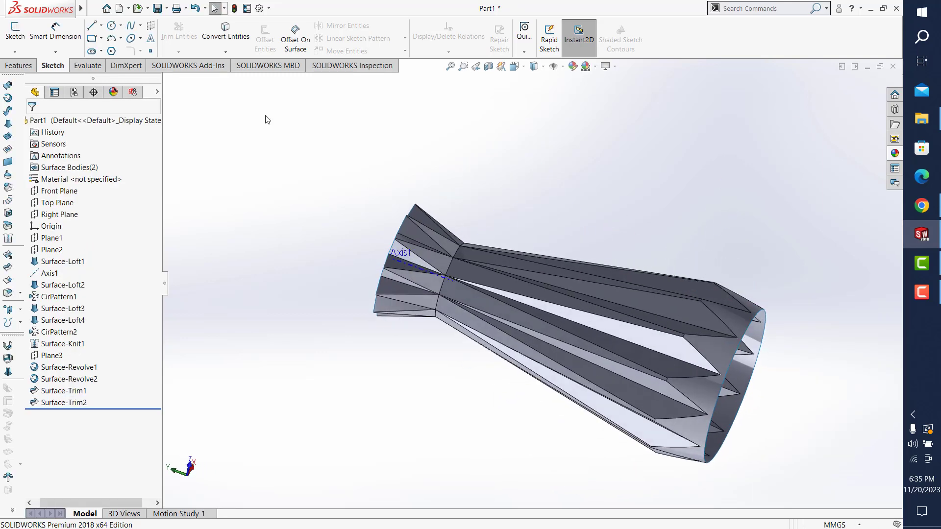
# - Sketch on Plane3 and convert the 80 mm circular rim edge into the sketch
pyautogui.click(14, 31)
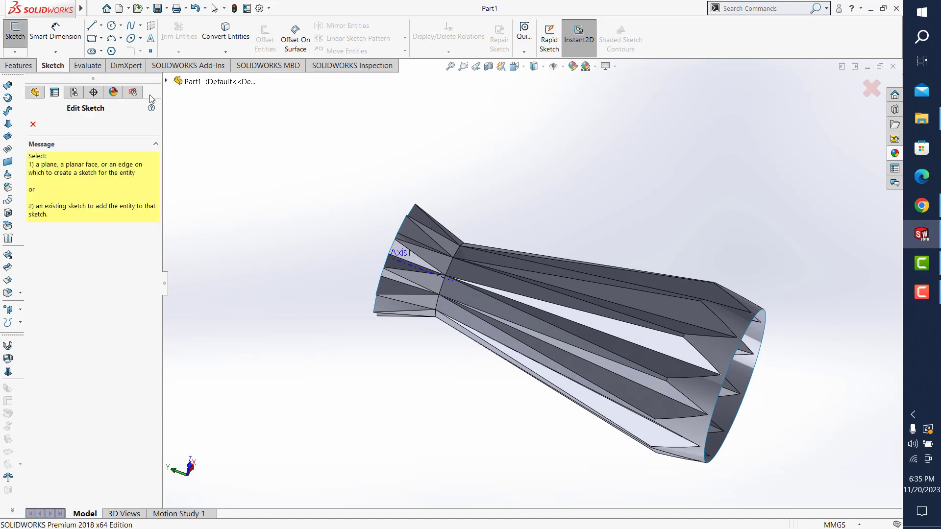
pyautogui.click(196, 317)
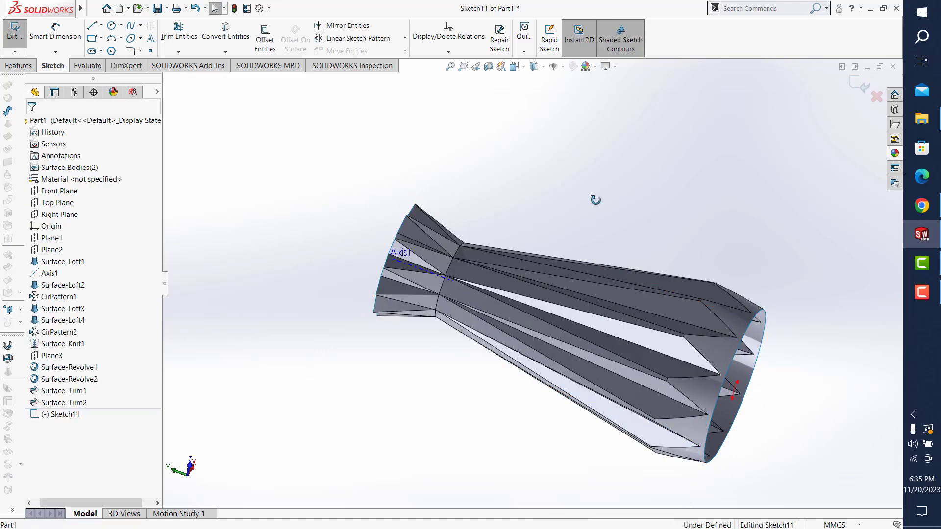
pyautogui.click(226, 33)
pyautogui.click(659, 266)
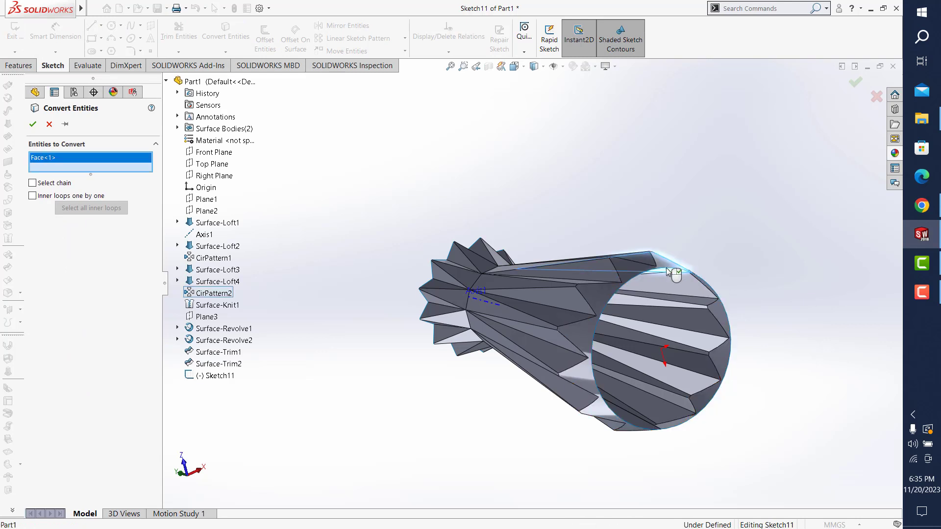
pyautogui.rightClick(89, 157)
pyautogui.click(117, 158)
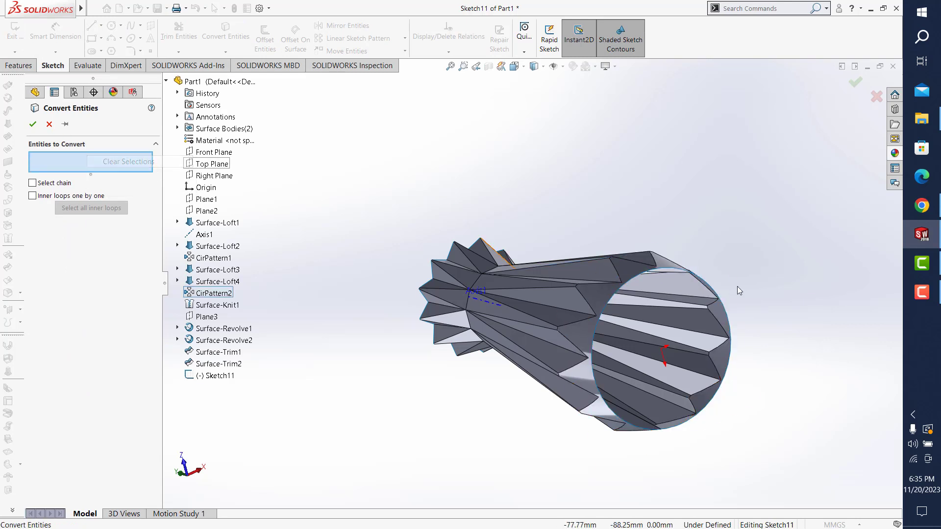
pyautogui.click(729, 317)
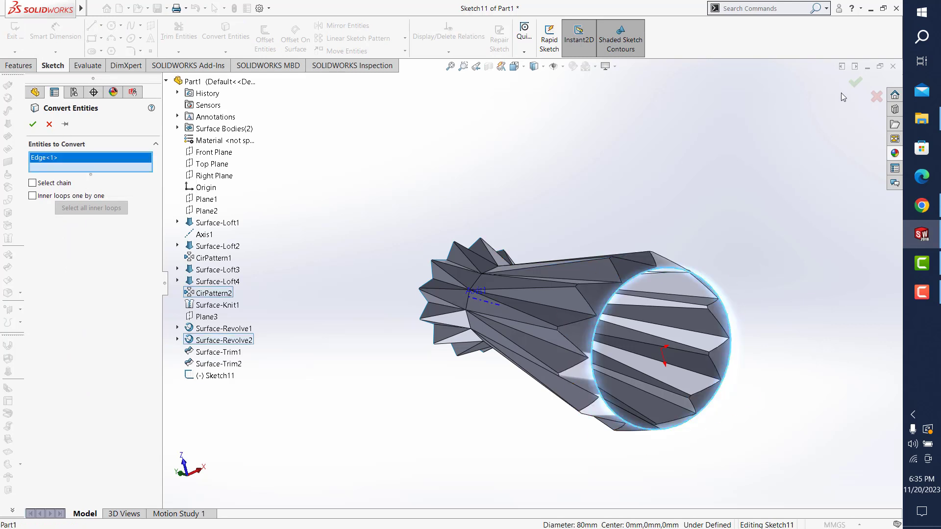
pyautogui.click(856, 84)
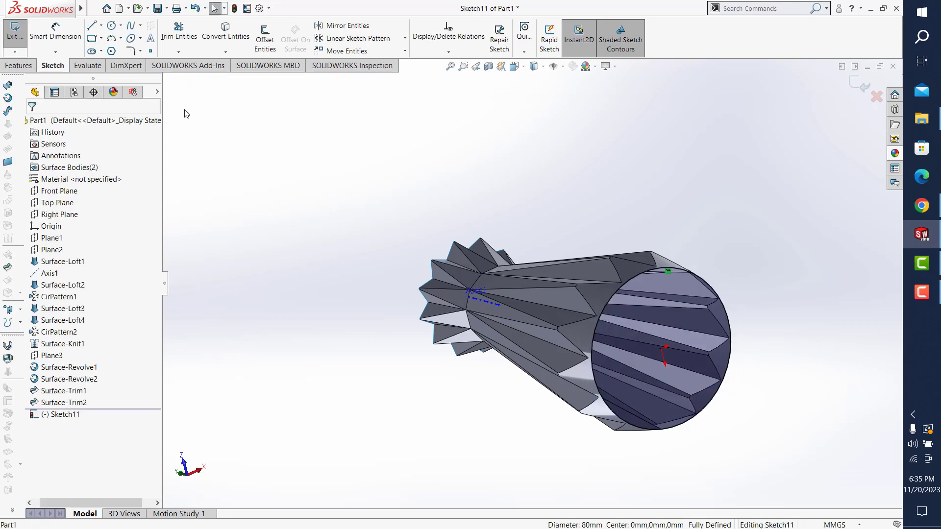
# - Fill Sketch11's circle with a Planar Surface to cap the wide end
pyautogui.click(9, 162)
pyautogui.click(32, 126)
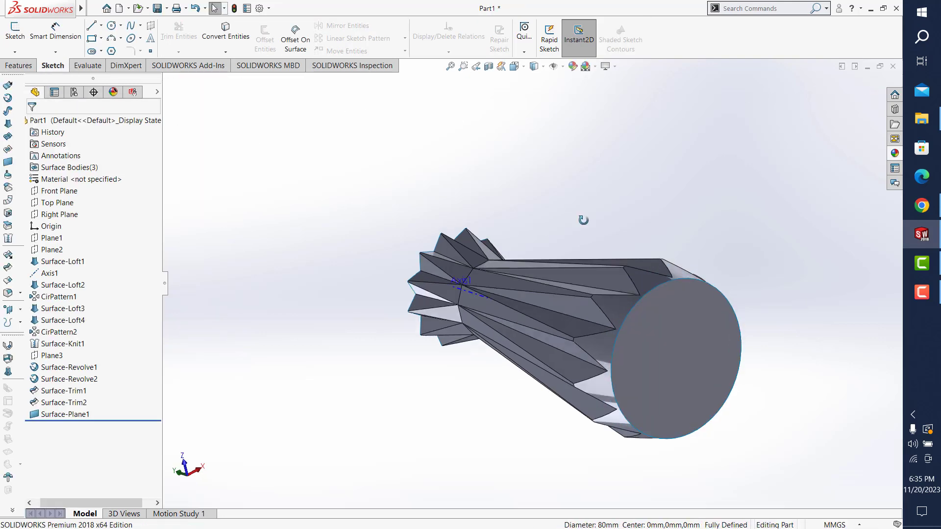
pyautogui.moveTo(582, 218)
pyautogui.mouseDown(button='middle')
pyautogui.moveTo(676, 210)
pyautogui.moveTo(662, 155)
pyautogui.moveTo(664, 195)
pyautogui.moveTo(627, 219)
pyautogui.mouseUp(button='middle')
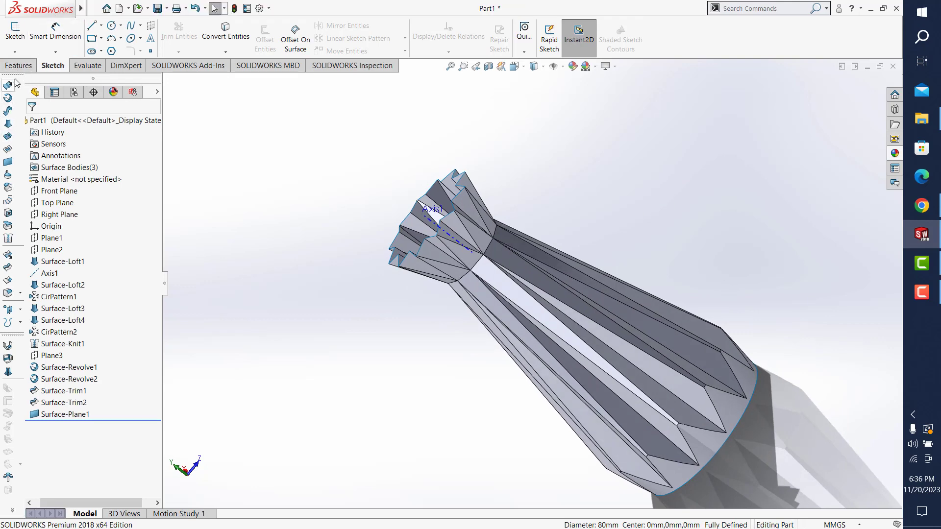
# - Knit Surface-Trim2 and Surface-Plane1 into Surface-Knit2
pyautogui.click(8, 239)
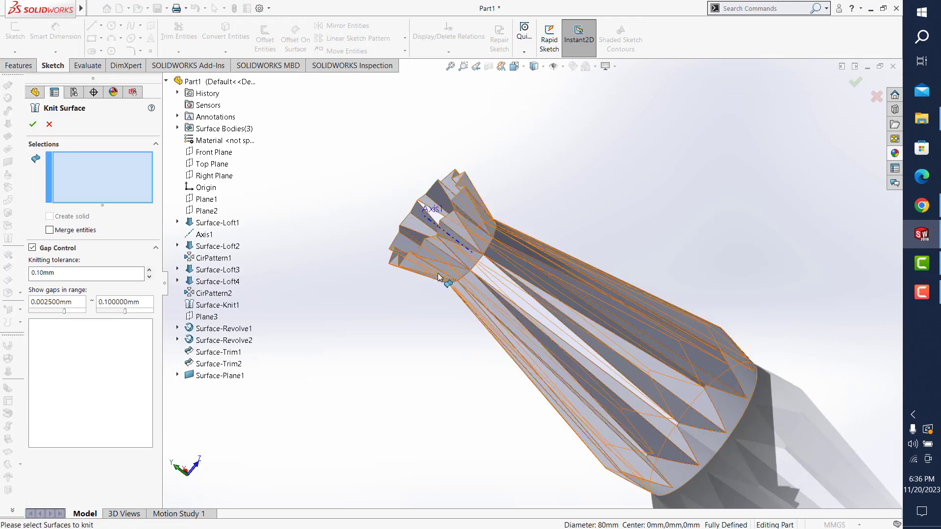
pyautogui.click(447, 280)
pyautogui.moveTo(723, 341); pyautogui.dragTo(647, 222, button='middle')
pyautogui.click(662, 328)
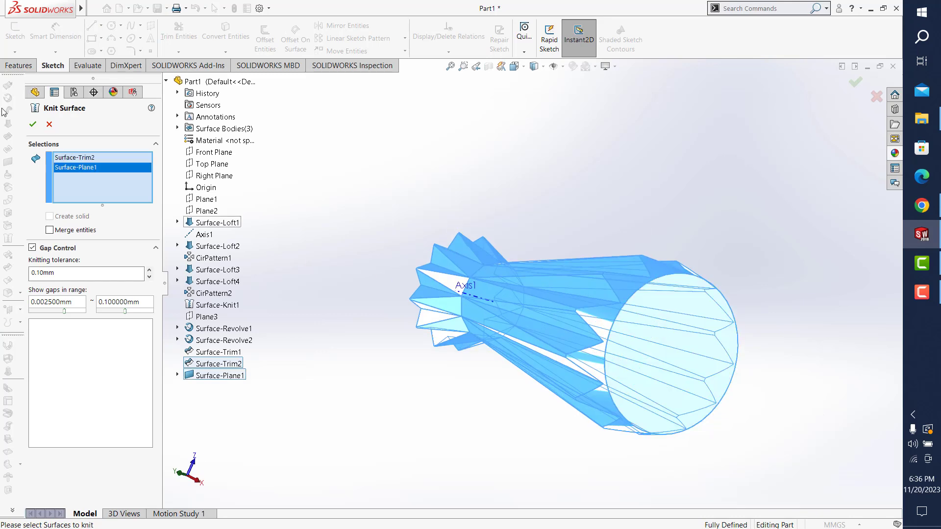
pyautogui.click(34, 122)
pyautogui.click(18, 65)
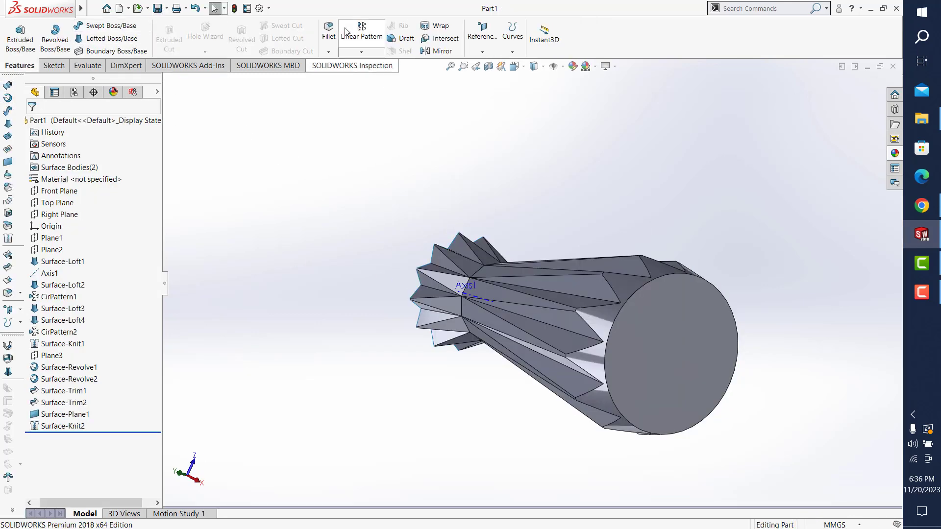
pyautogui.click(329, 32)
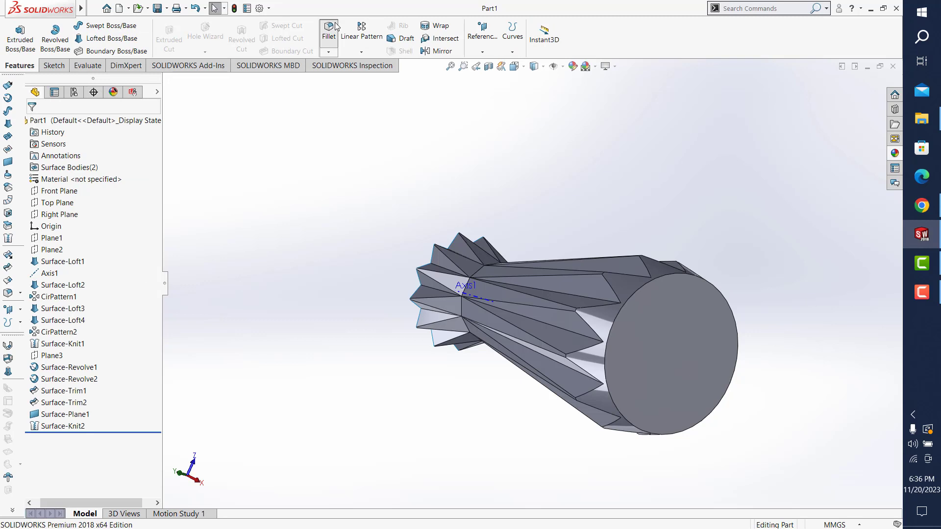
# - Fillet the vase's circular base edge with a 3 mm radius, replacing an initial 5 mm
pyautogui.click(669, 281)
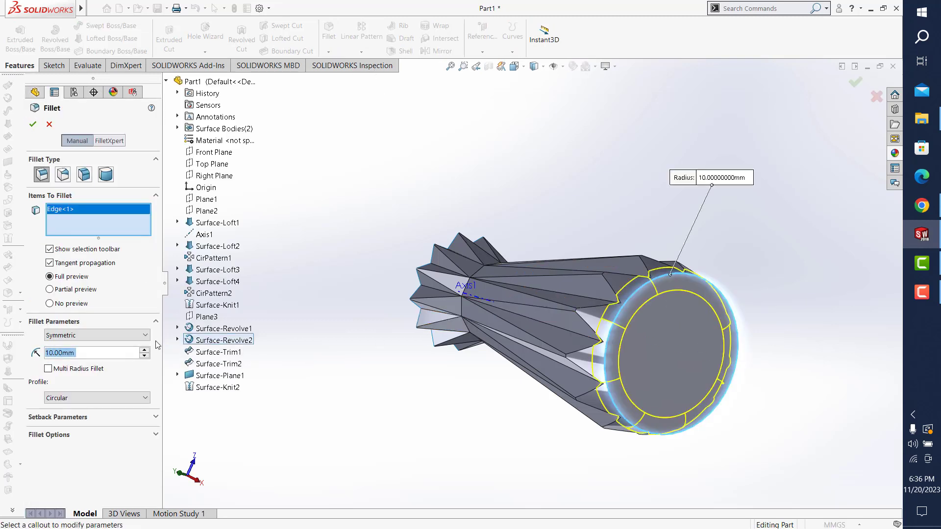
pyautogui.write('5')
pyautogui.press('Return')
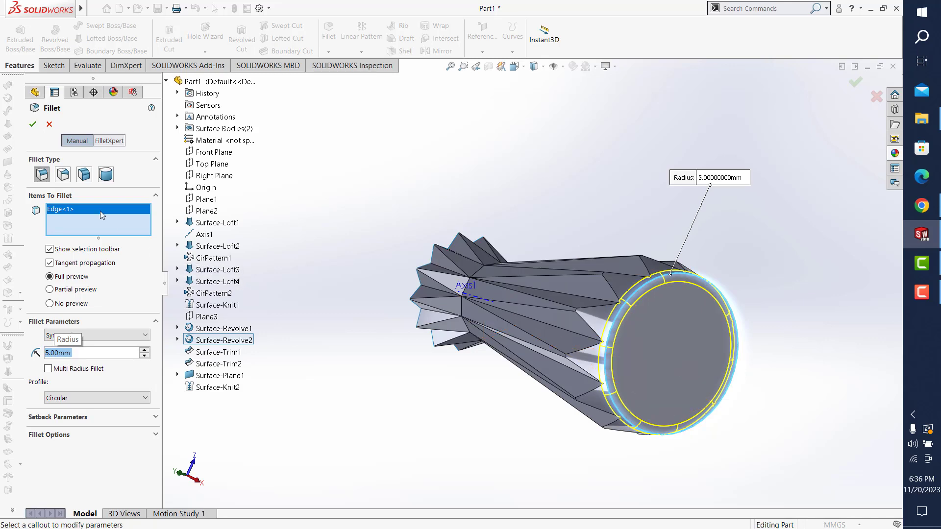
pyautogui.write('3')
pyautogui.press('Return')
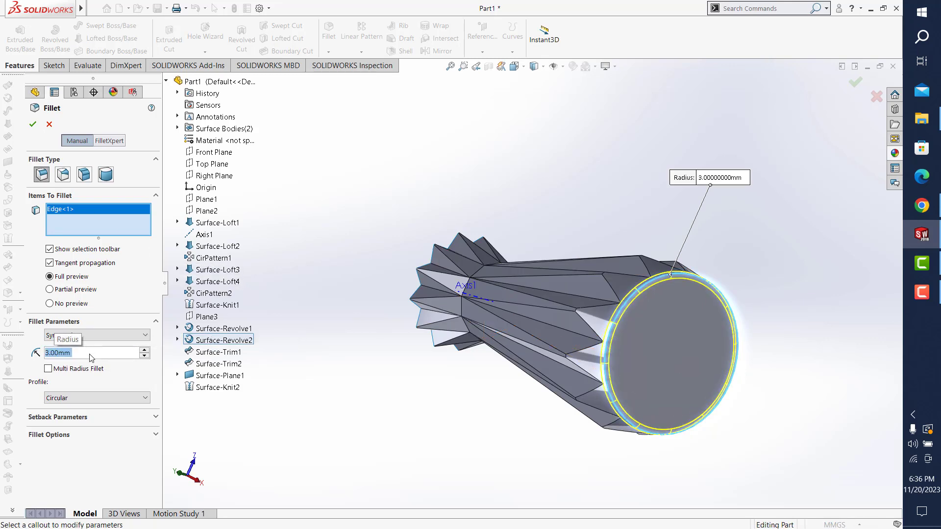
pyautogui.click(33, 126)
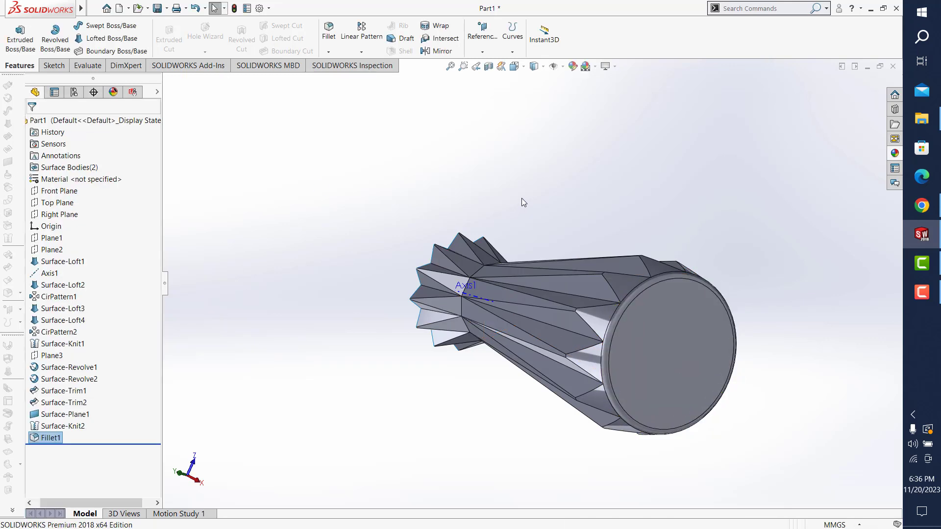
pyautogui.moveTo(522, 198)
pyautogui.mouseDown(button='middle')
pyautogui.moveTo(553, 251)
pyautogui.moveTo(630, 258)
pyautogui.moveTo(630, 172)
pyautogui.moveTo(647, 204)
pyautogui.moveTo(471, 251)
pyautogui.mouseUp(button='middle')
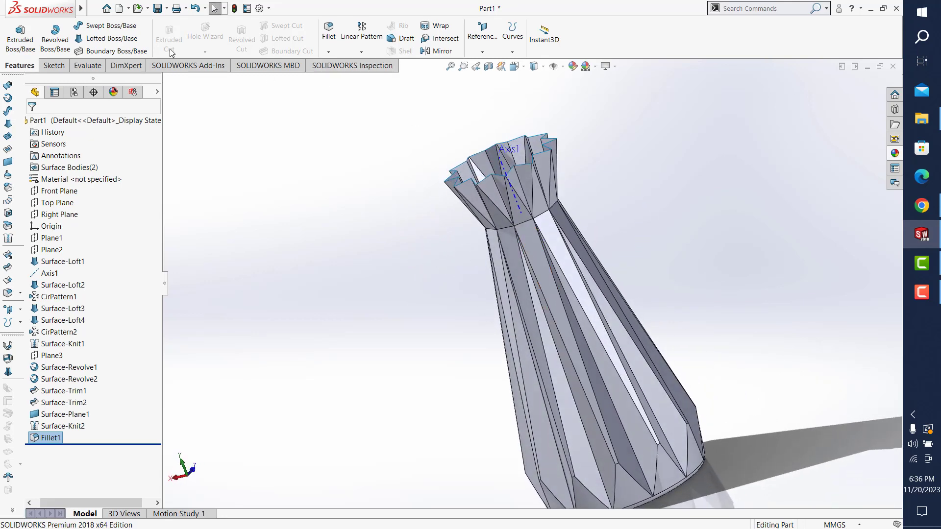
# - Save the part, then thicken Fillet1 one-sided by 2 mm into a solid
pyautogui.click(159, 9)
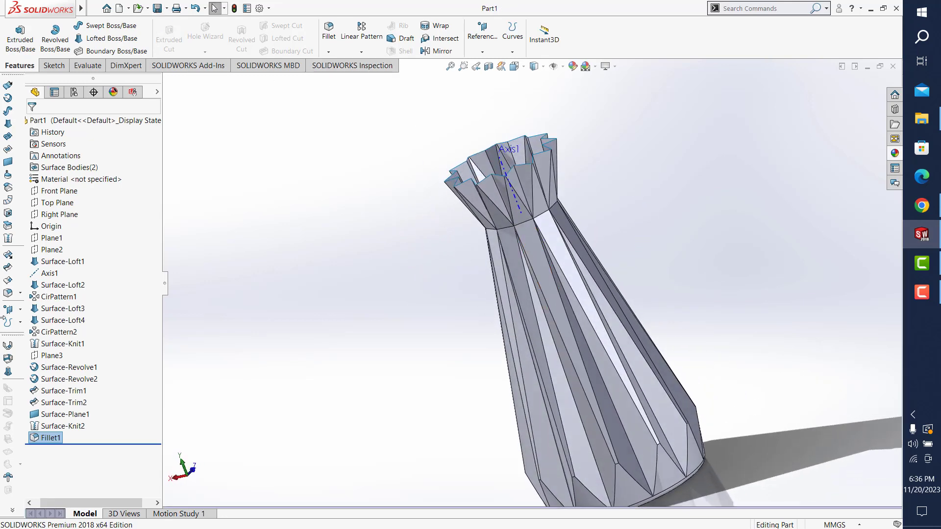
pyautogui.click(726, 7)
pyautogui.write('thi')
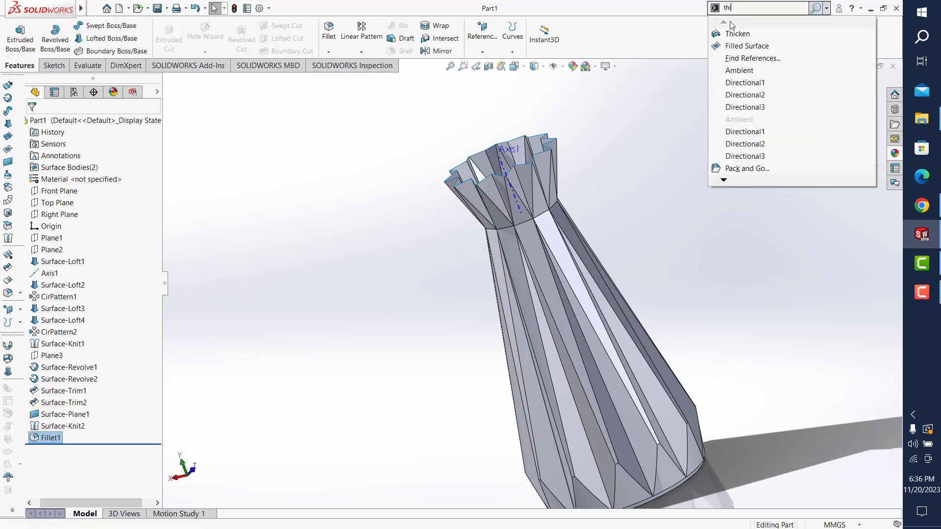
pyautogui.click(736, 22)
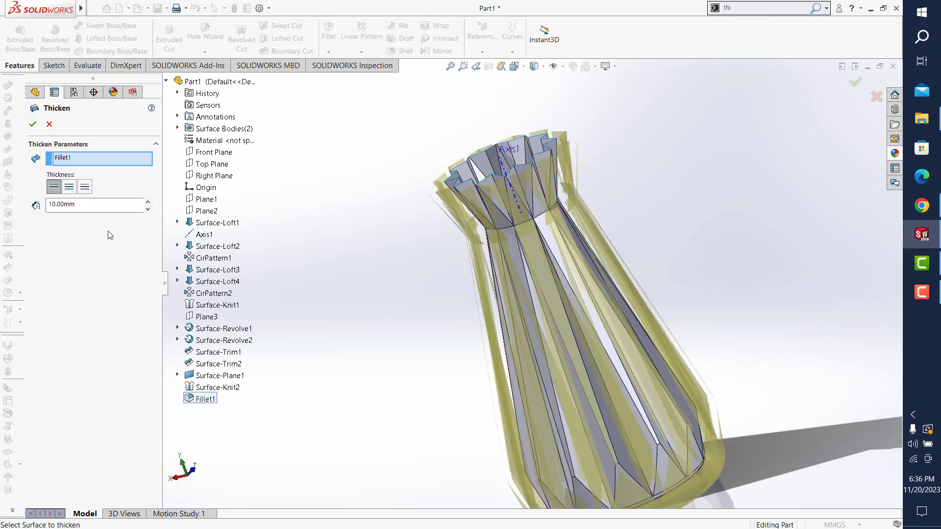
pyautogui.doubleClick(54, 204)
pyautogui.write('2')
pyautogui.press('Return')
pyautogui.click(84, 187)
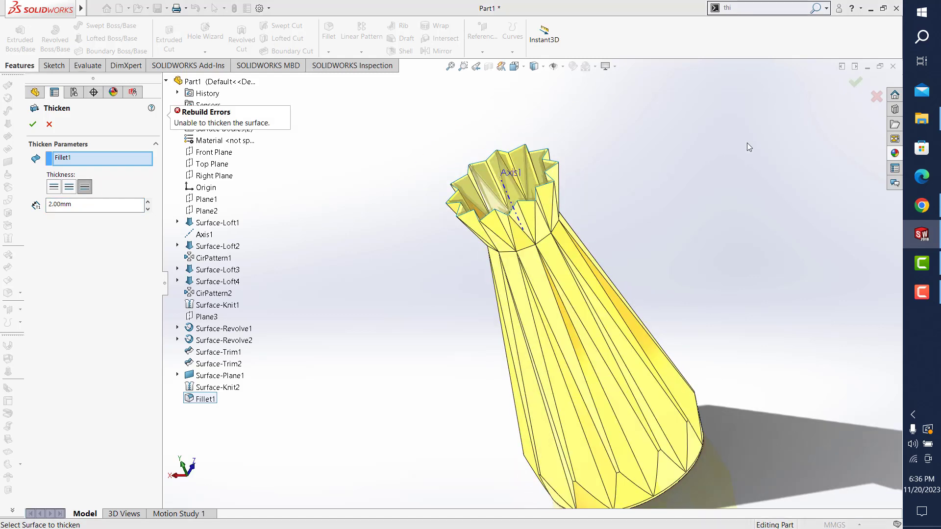
pyautogui.click(54, 187)
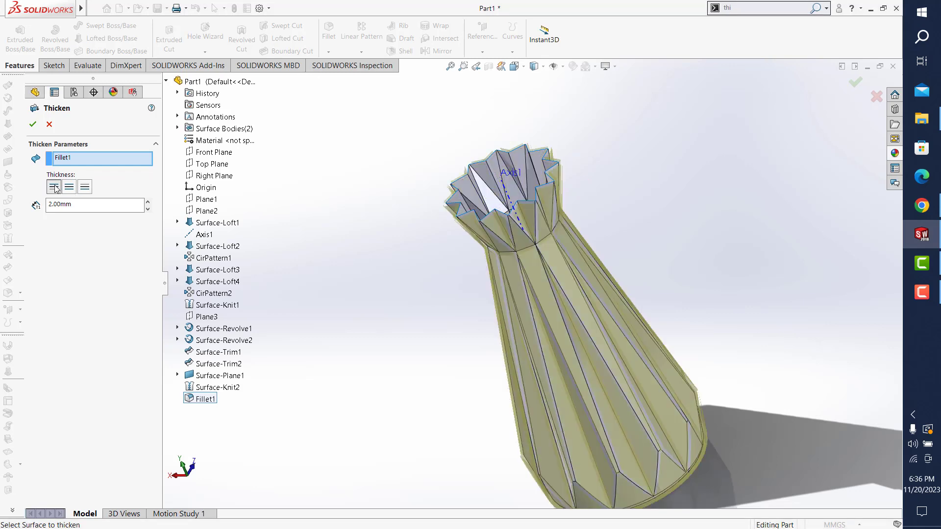
pyautogui.click(34, 126)
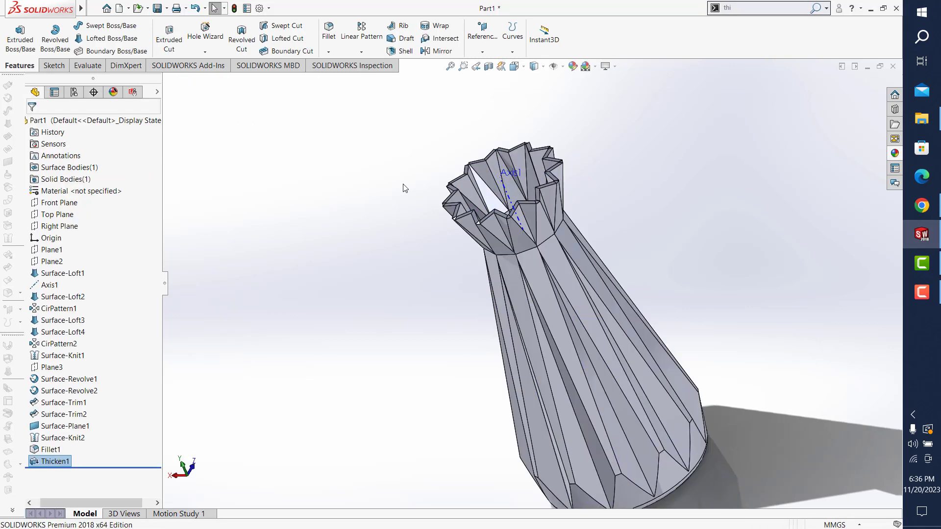
pyautogui.moveTo(403, 187)
pyautogui.mouseDown(button='middle')
pyautogui.moveTo(486, 272)
pyautogui.moveTo(612, 263)
pyautogui.moveTo(592, 206)
pyautogui.mouseUp(button='middle')
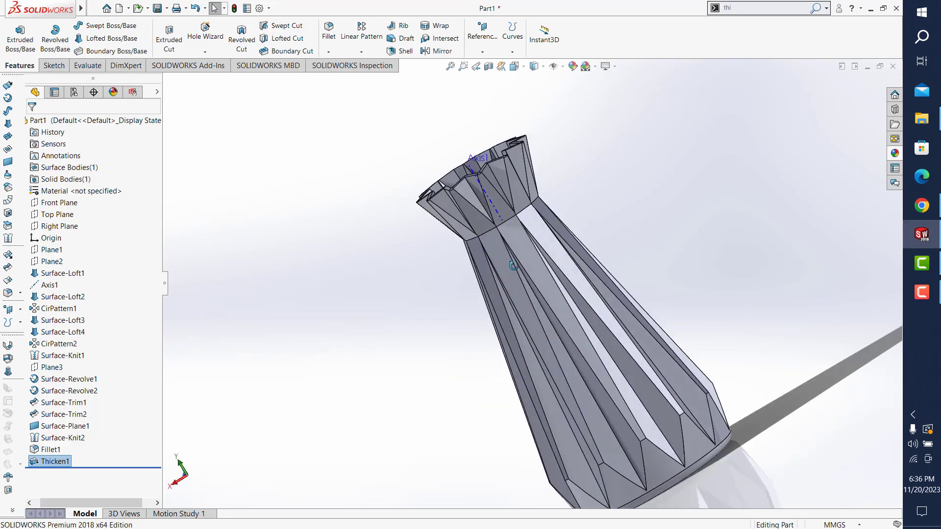
pyautogui.moveTo(592, 206)
pyautogui.mouseDown(button='middle')
pyautogui.moveTo(559, 357)
pyautogui.moveTo(340, 256)
pyautogui.mouseUp(button='middle')
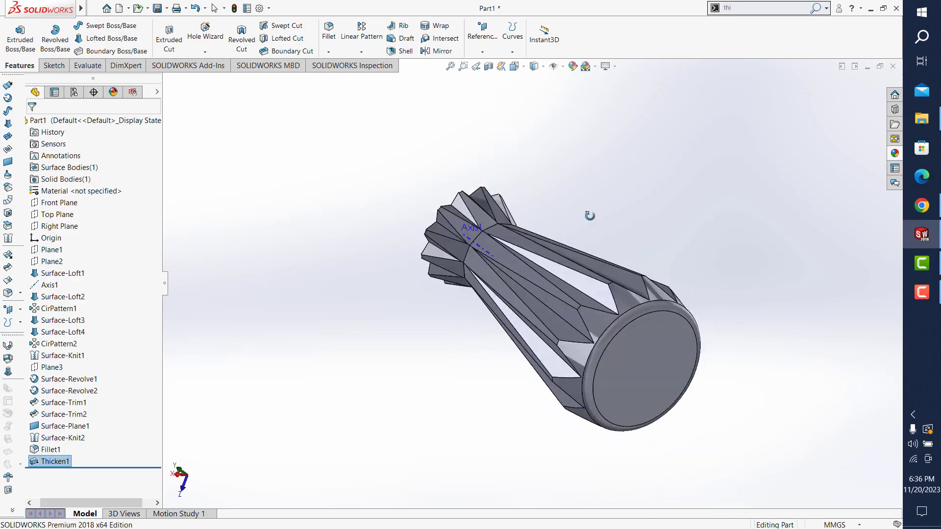